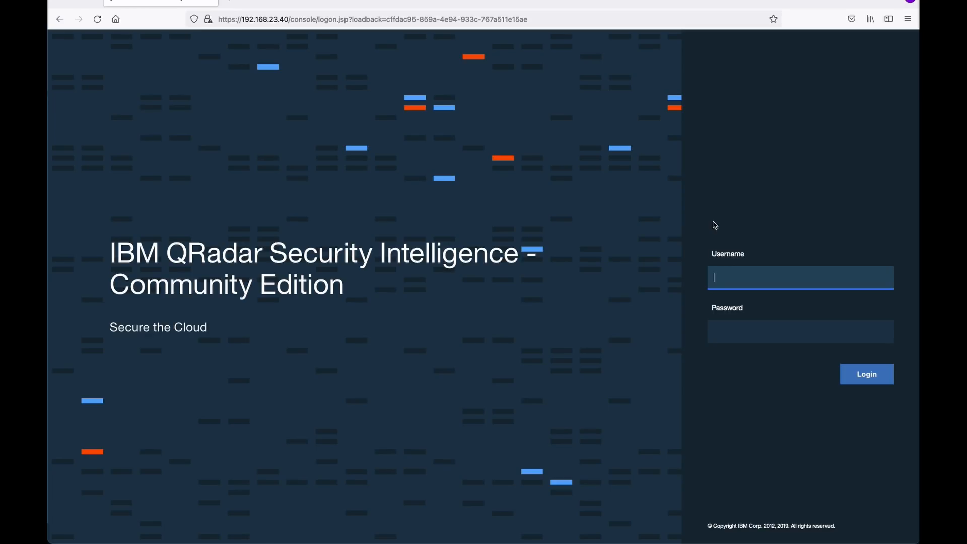
Log in to QRadar with the admin username and the account password.
{"action": "type", "text": "admin"}
{"action": "key", "text": "Tab"}
{"action": "type", "text": "••••••••••"}
{"action": "key", "text": "Return"}
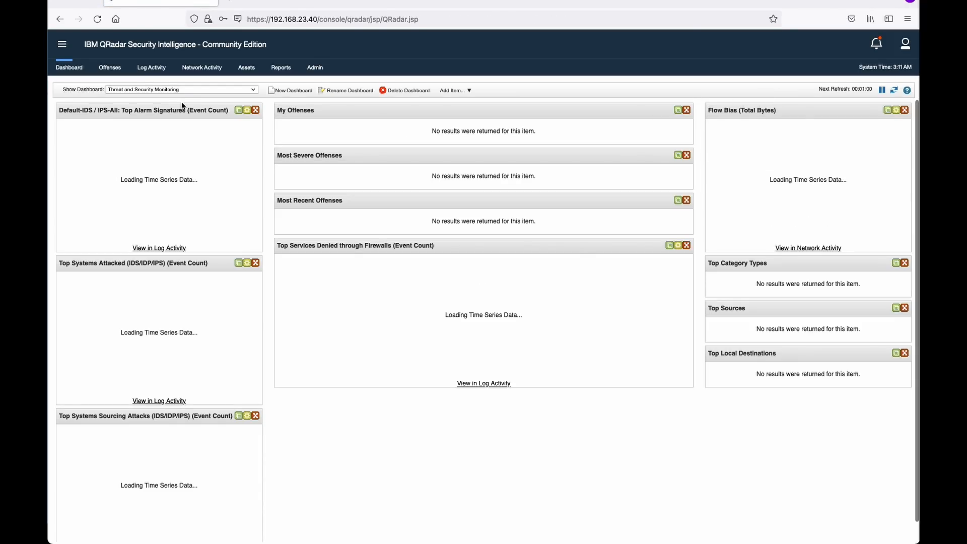
Open Log Activity to view the default 2:56–3:11 AM event search.
{"action": "left_click", "coordinate": [159, 69]}
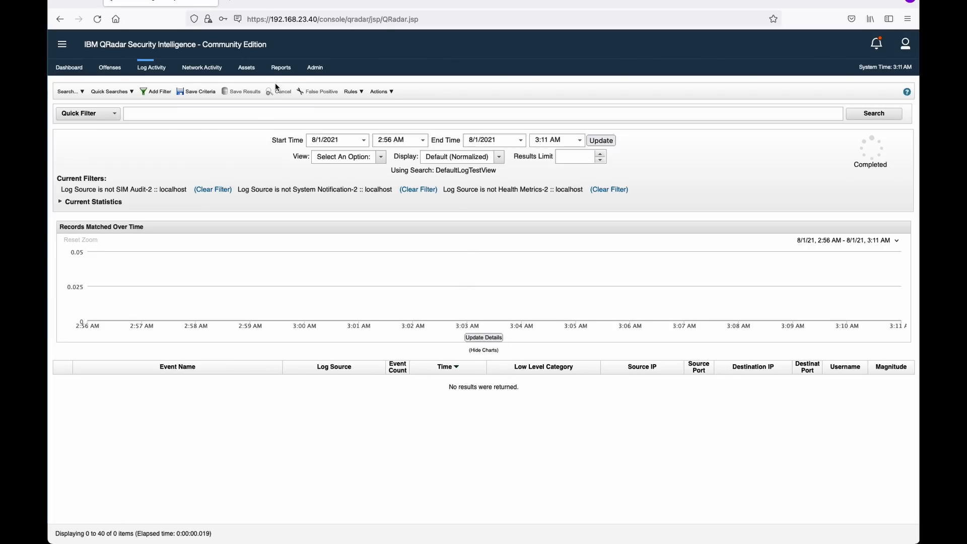
Open Admin > Log Sources and select the DemoAMP source, which shows status Error.
{"action": "left_click", "coordinate": [312, 67]}
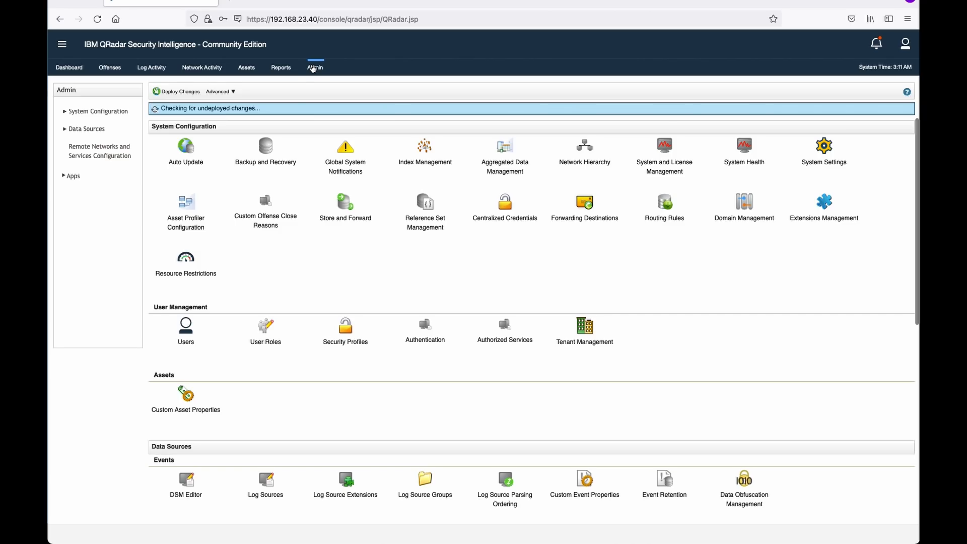
{"action": "scroll", "coordinate": [270, 356], "scroll_direction": "down", "scroll_amount": 2}
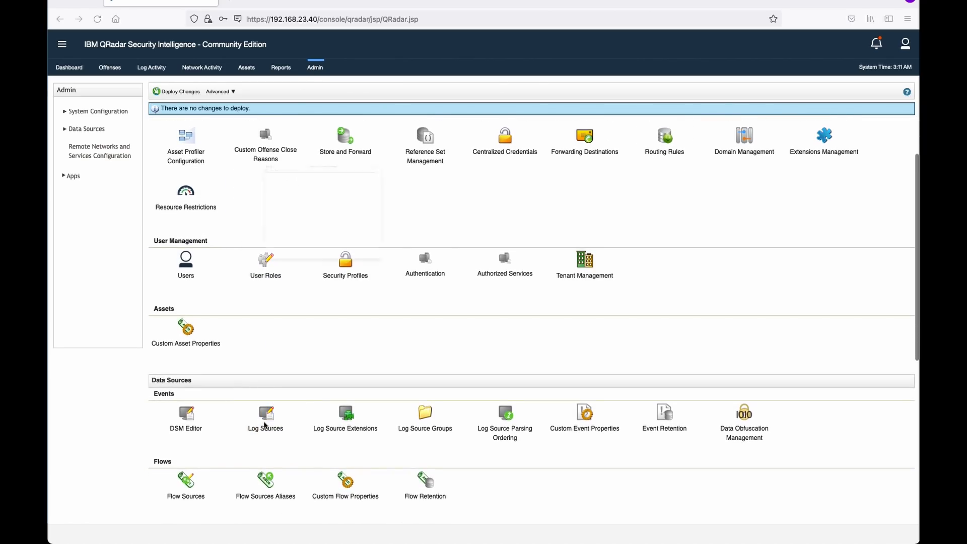
{"action": "left_click", "coordinate": [266, 418]}
{"action": "left_click", "coordinate": [183, 114]}
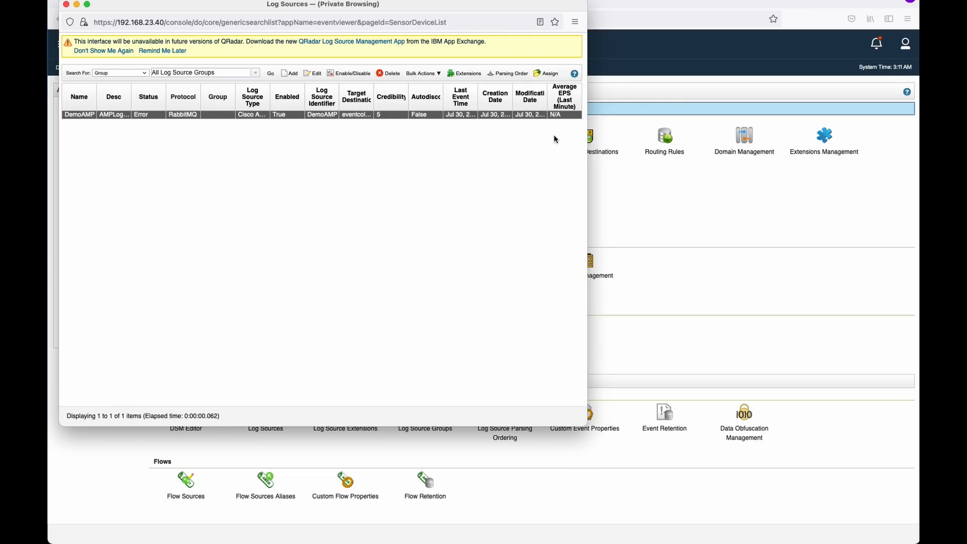
Move the Log Sources window down slightly, then close it.
{"action": "left_click_drag", "start_coordinate": [394, 11], "coordinate": [396, 47]}
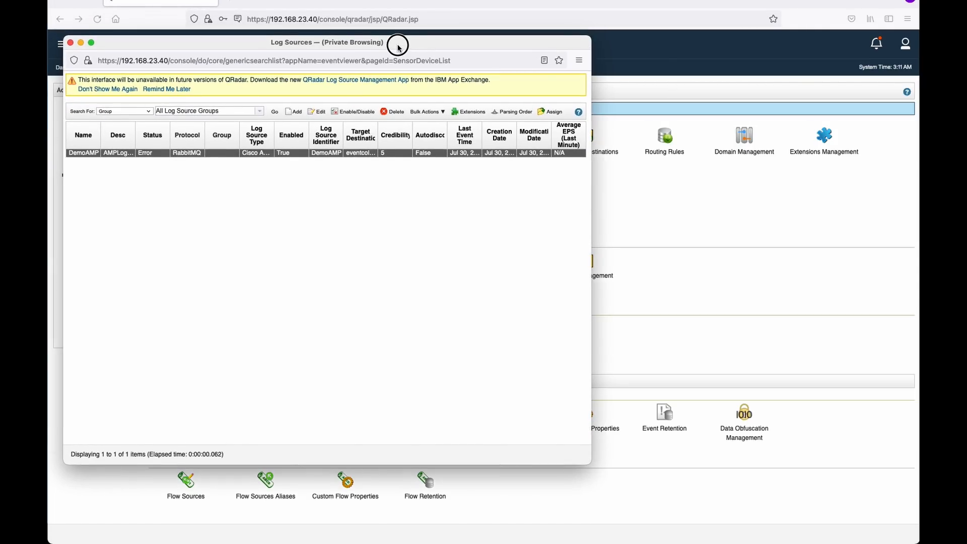
{"action": "left_click", "coordinate": [73, 45]}
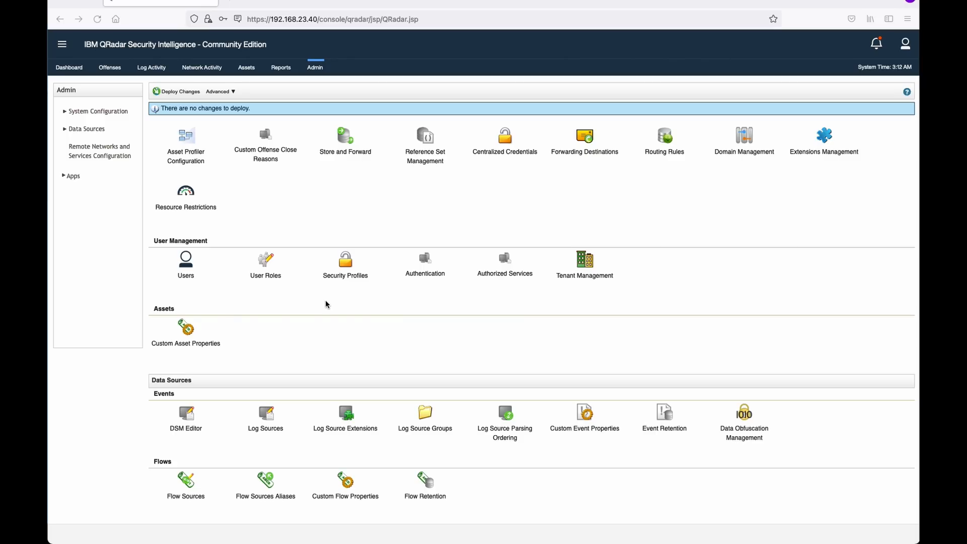
Switch from the QRadar console to the SecureCRT terminal window.
{"action": "scroll", "coordinate": [326, 302], "scroll_direction": "down", "scroll_amount": 1}
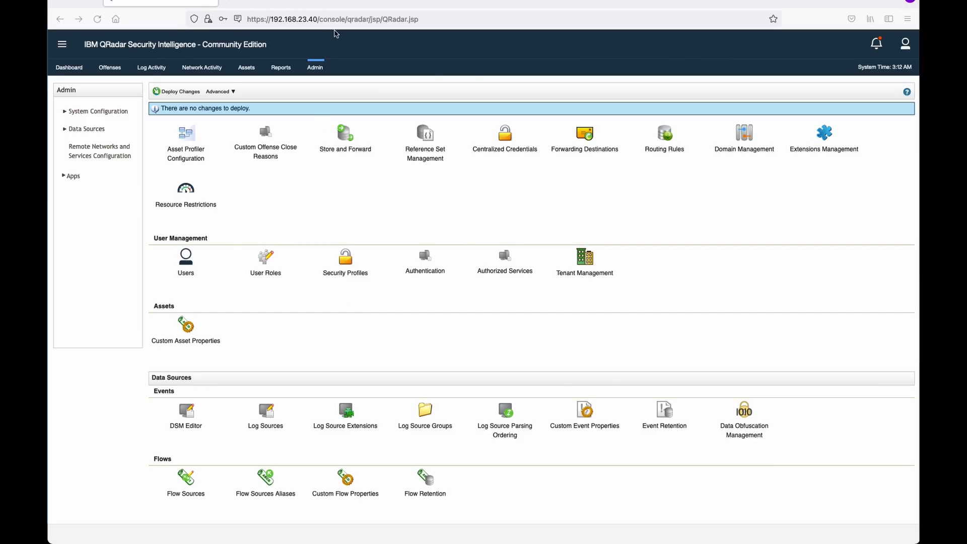
{"action": "key", "text": "super+Tab"}
{"action": "key", "text": "super+Tab"}
{"action": "key", "text": "super+Tab"}
{"action": "key", "text": "super+Tab"}
{"action": "key", "text": "super+Tab"}
{"action": "key", "text": "super+Tab"}
{"action": "key", "text": "super+Tab"}
{"action": "key", "text": "super+Tab"}
{"action": "key", "text": "super+Tab"}
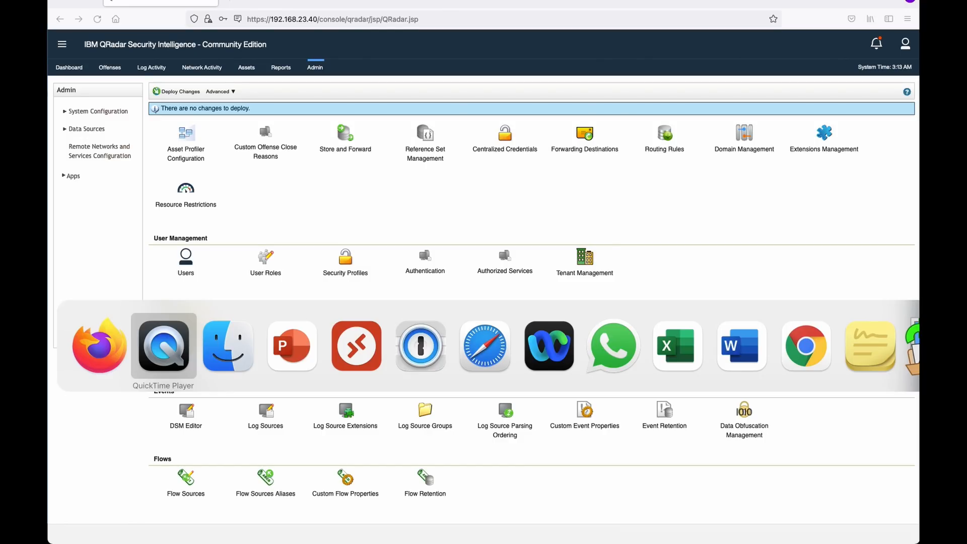
{"action": "key", "text": "super+Tab"}
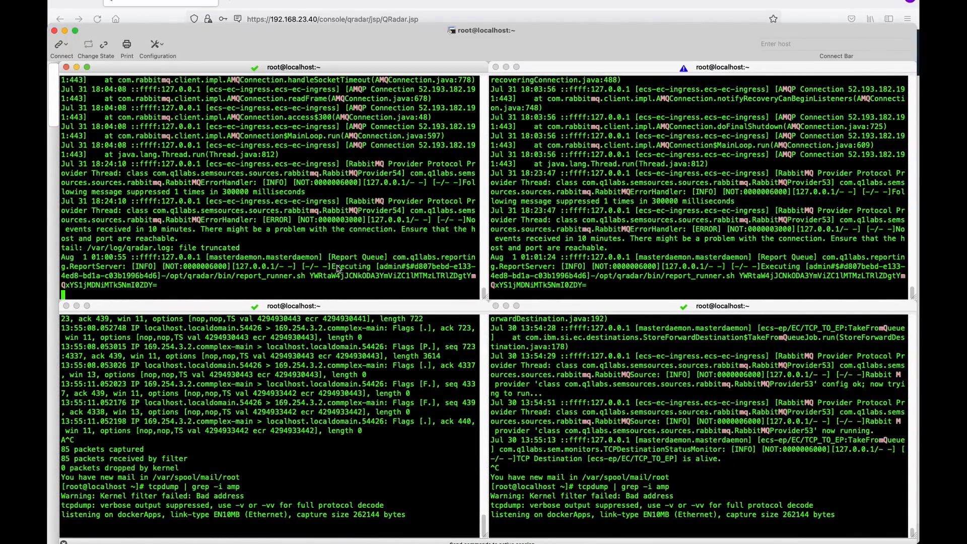
Add a blank line in each of the four terminal sessions.
{"action": "key", "text": "Return"}
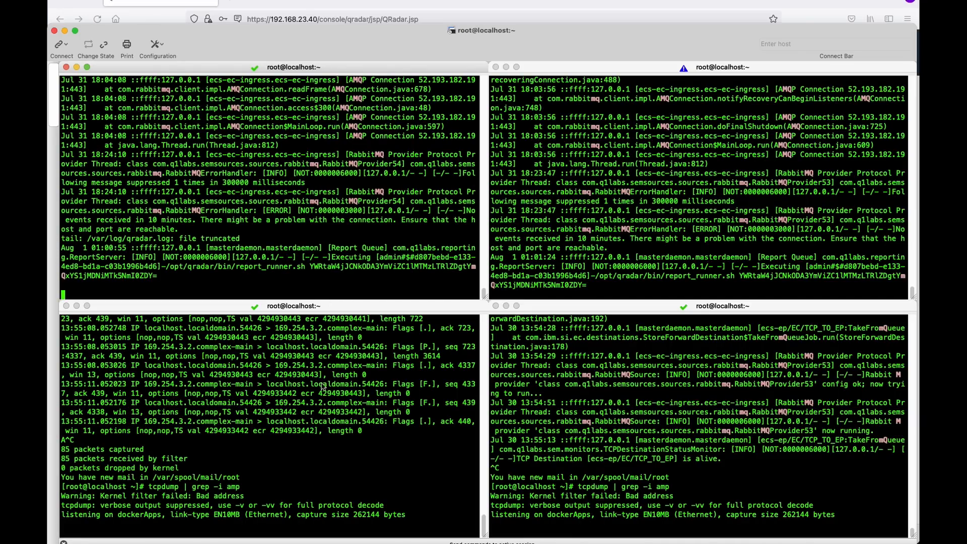
{"action": "left_click", "coordinate": [340, 409]}
{"action": "key", "text": "Return"}
{"action": "left_click", "coordinate": [740, 157]}
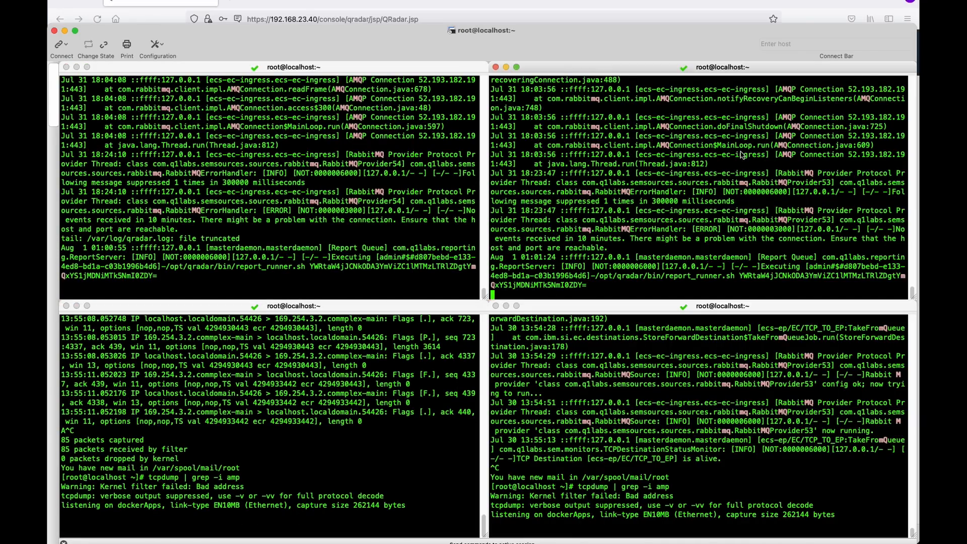
{"action": "key", "text": "Return"}
{"action": "left_click", "coordinate": [683, 416]}
{"action": "key", "text": "Return"}
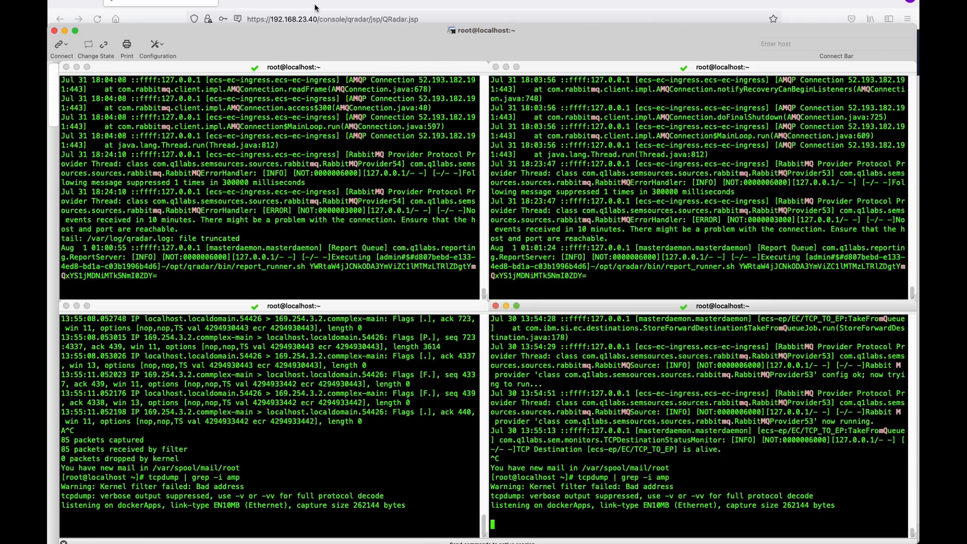
Close and disconnect three of the extra terminal sessions.
{"action": "left_click", "coordinate": [496, 67]}
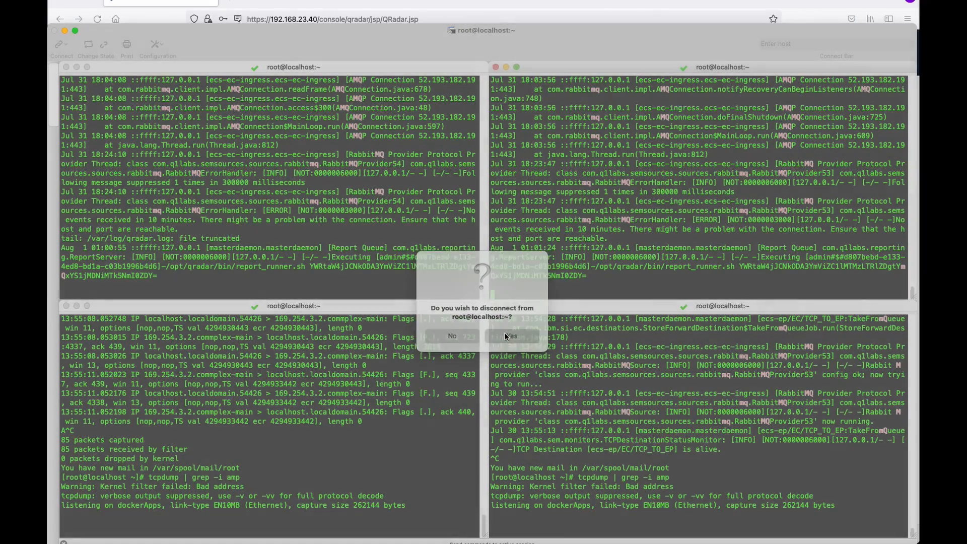
{"action": "left_click", "coordinate": [506, 337]}
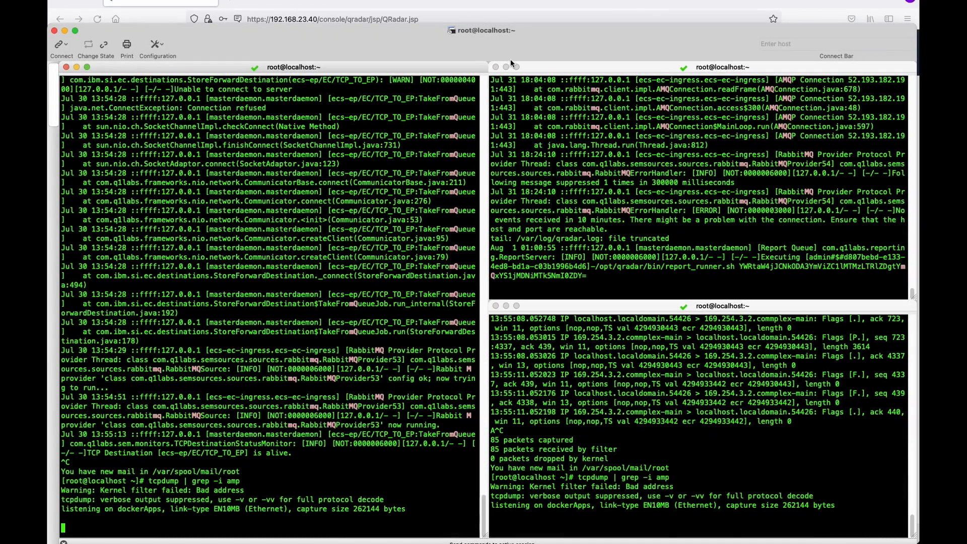
{"action": "left_click", "coordinate": [496, 67]}
{"action": "left_click", "coordinate": [518, 337]}
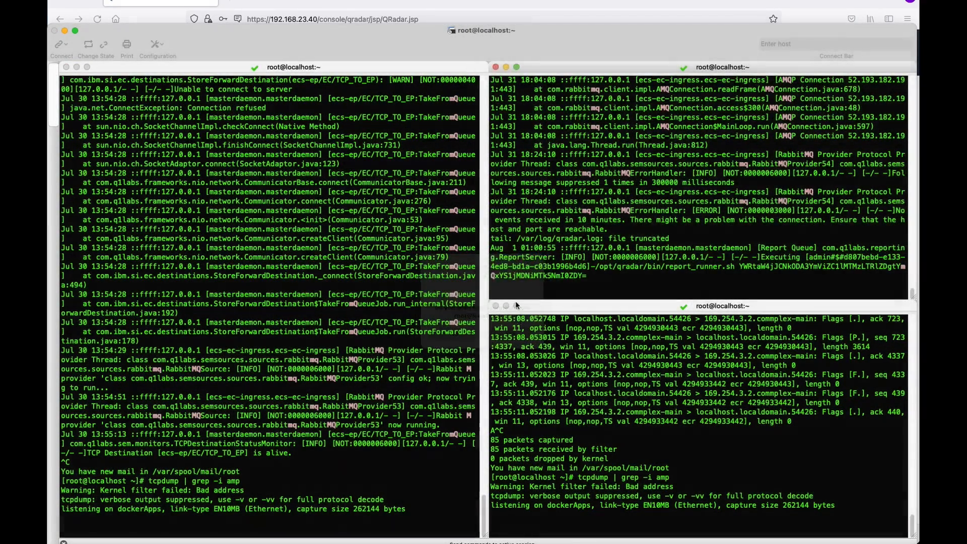
{"action": "left_click", "coordinate": [497, 67]}
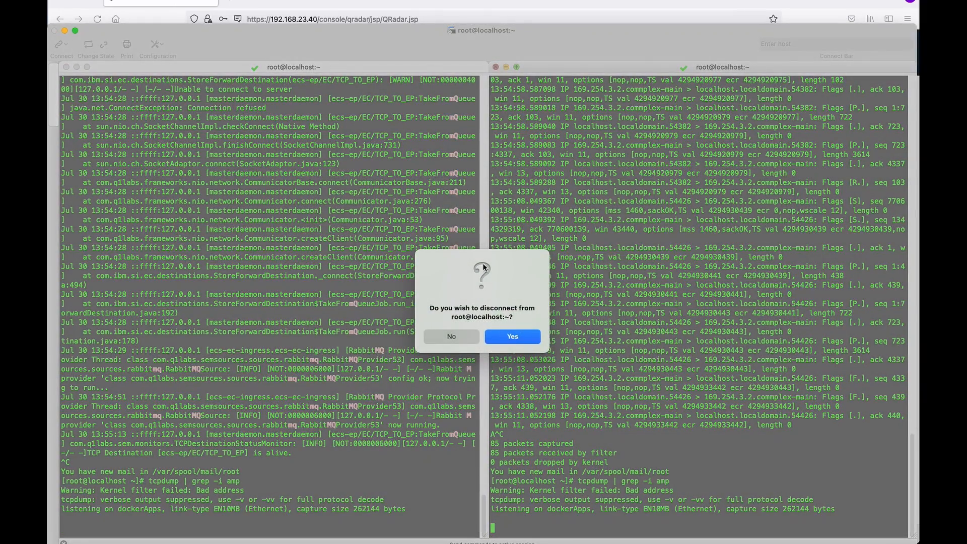
{"action": "left_click", "coordinate": [521, 335]}
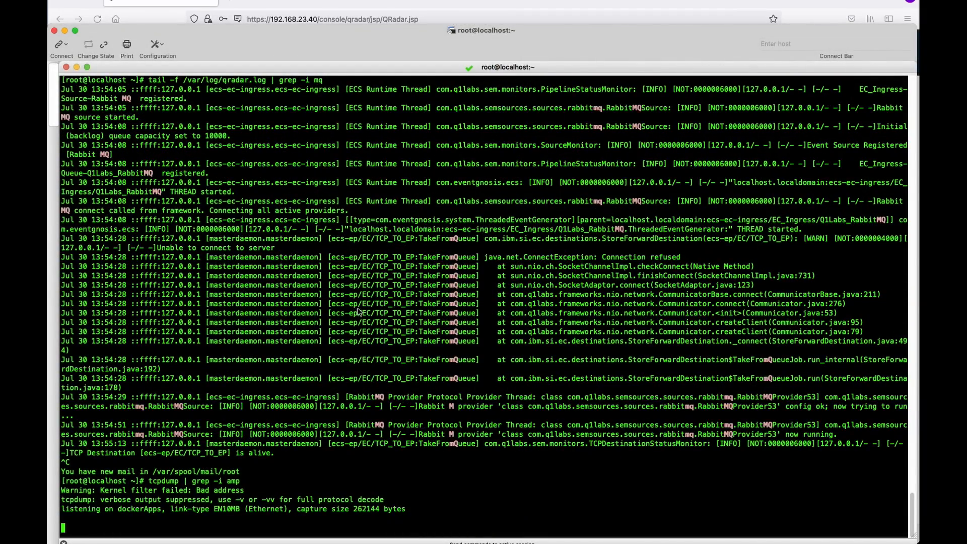
Stop tcpdump and run ip addr to locate the 192.168.23.40 address.
{"action": "key", "text": "ctrl+c"}
{"action": "type", "text": "ip"}
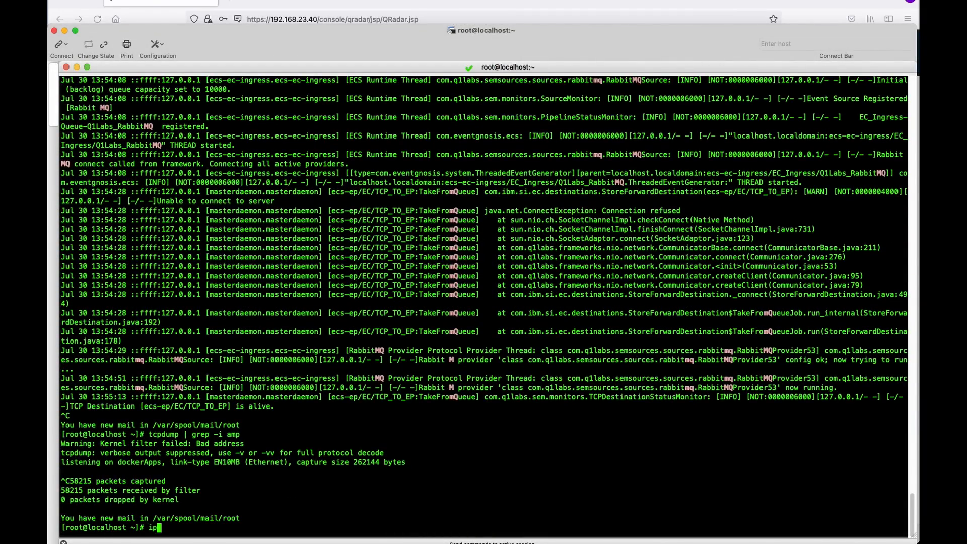
{"action": "type", "text": " addr"}
{"action": "key", "text": "Return"}
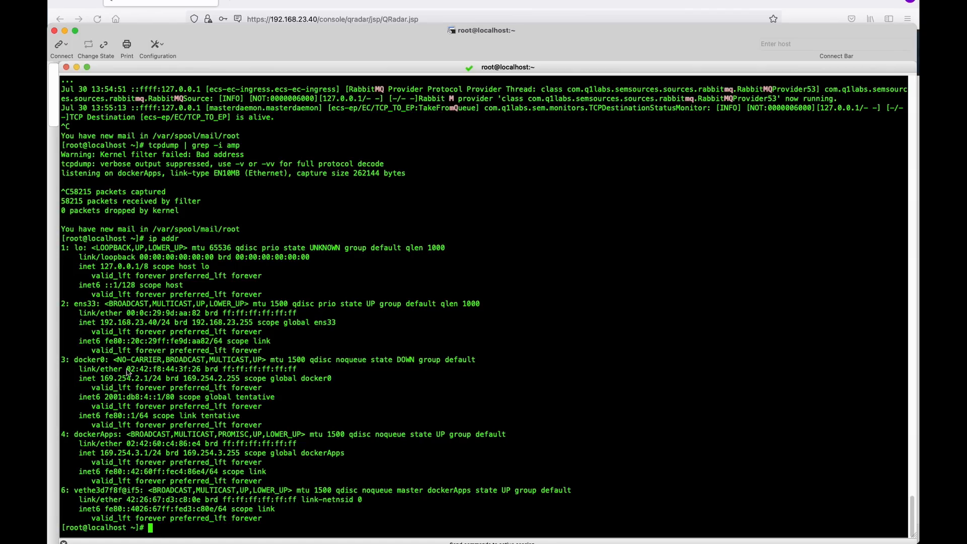
{"action": "left_click_drag", "start_coordinate": [79, 323], "coordinate": [363, 323]}
{"action": "left_click", "coordinate": [773, 325]}
Rerun tail -f /var/log/qradar.log | grep -i mq, then clone the session.
{"action": "type", "text": "ip addr"}
{"action": "key", "text": "Up"}
{"action": "key", "text": "Up"}
{"action": "key", "text": "Up"}
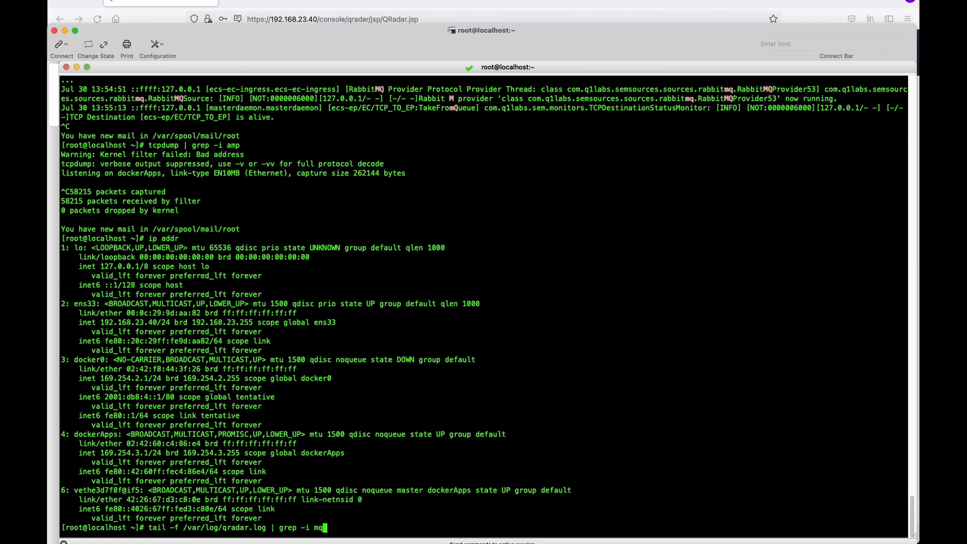
{"action": "key", "text": "Return"}
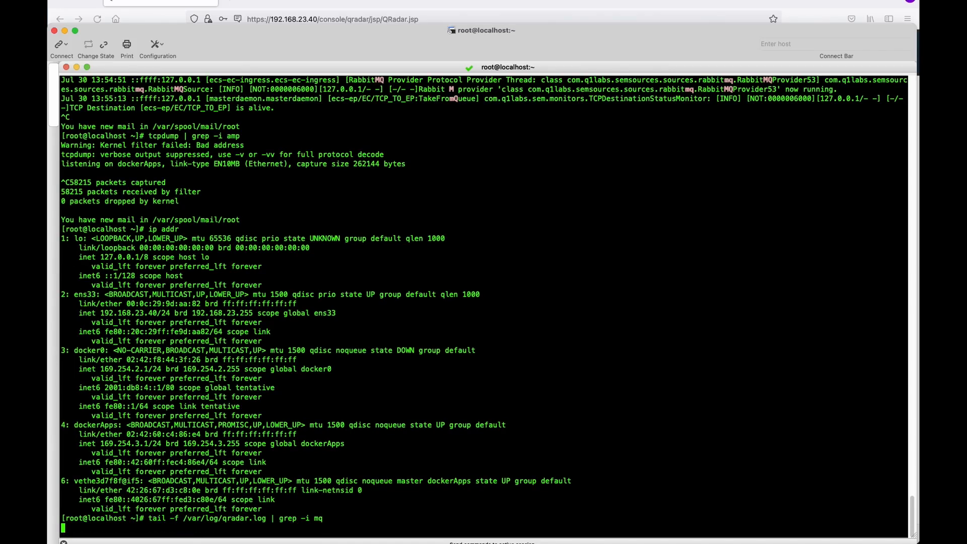
{"action": "right_click", "coordinate": [318, 67]}
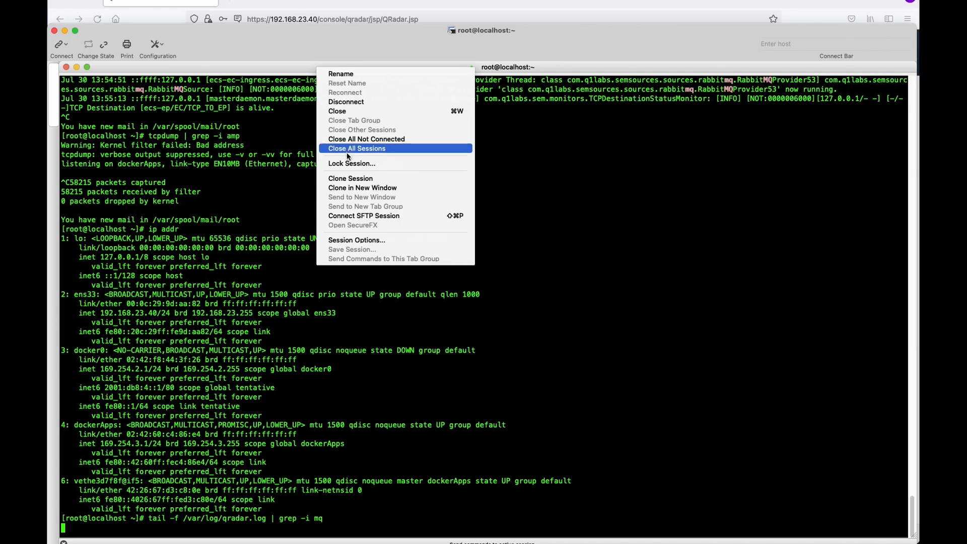
{"action": "left_click", "coordinate": [344, 179]}
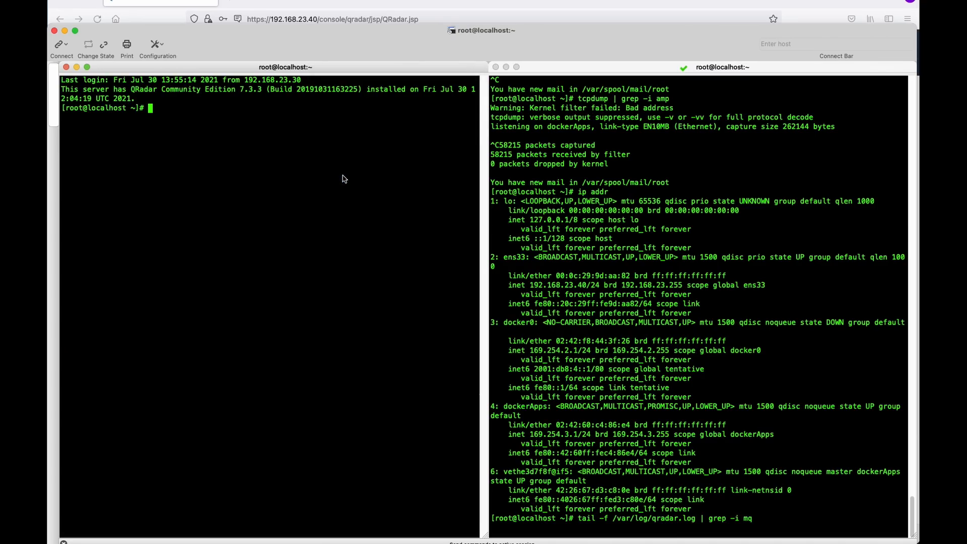
In the right session, stop the log tail, clear the screen, and rerun the MQ tail.
{"action": "key", "text": "Return"}
{"action": "key", "text": "Return"}
{"action": "key", "text": "Return"}
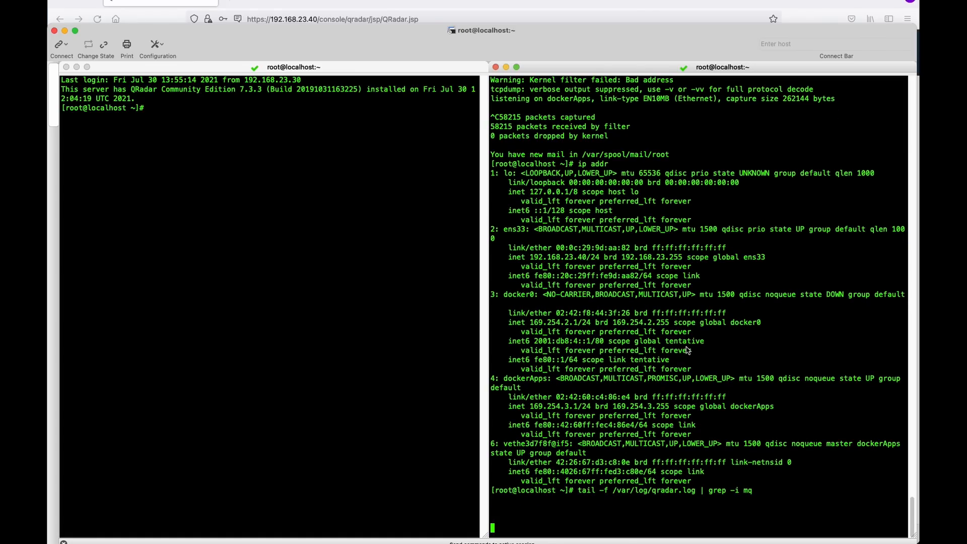
{"action": "key", "text": "ctrl+c"}
{"action": "type", "text": "clear"}
{"action": "key", "text": "ctrl+l"}
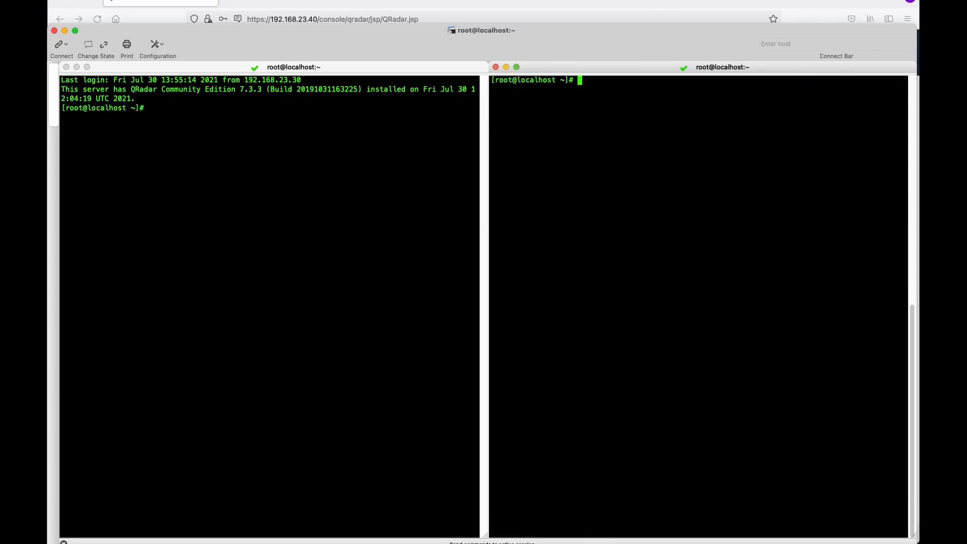
{"action": "key", "text": "Up"}
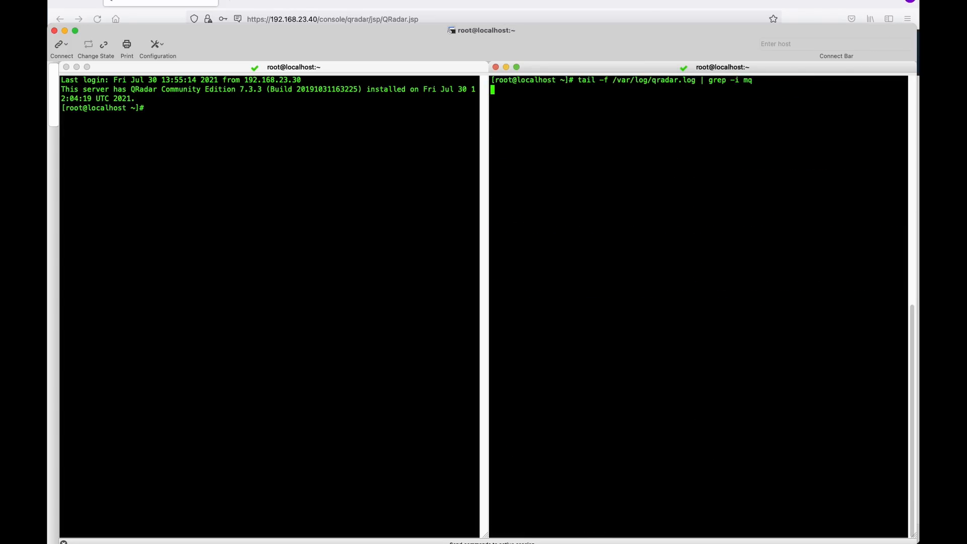
Clear the left session and start a tcpdump capture there.
{"action": "left_click", "coordinate": [214, 225]}
{"action": "type", "text": "clear"}
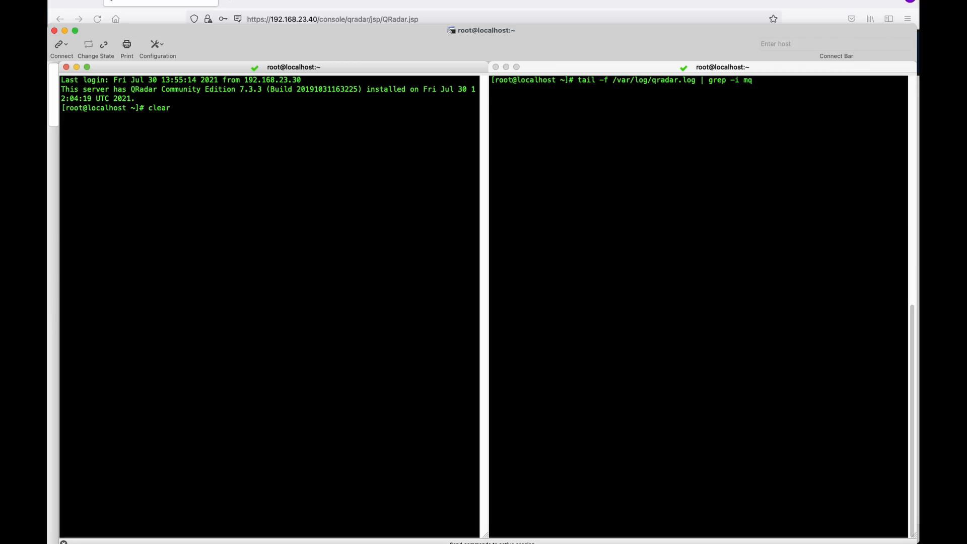
{"action": "key", "text": "Return"}
{"action": "type", "text": "tcpdump"}
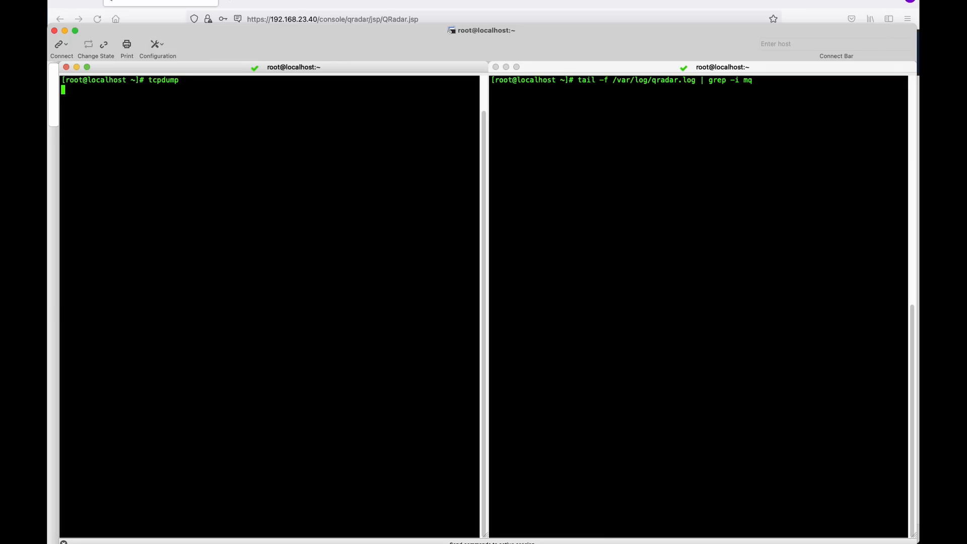
{"action": "key", "text": "Return"}
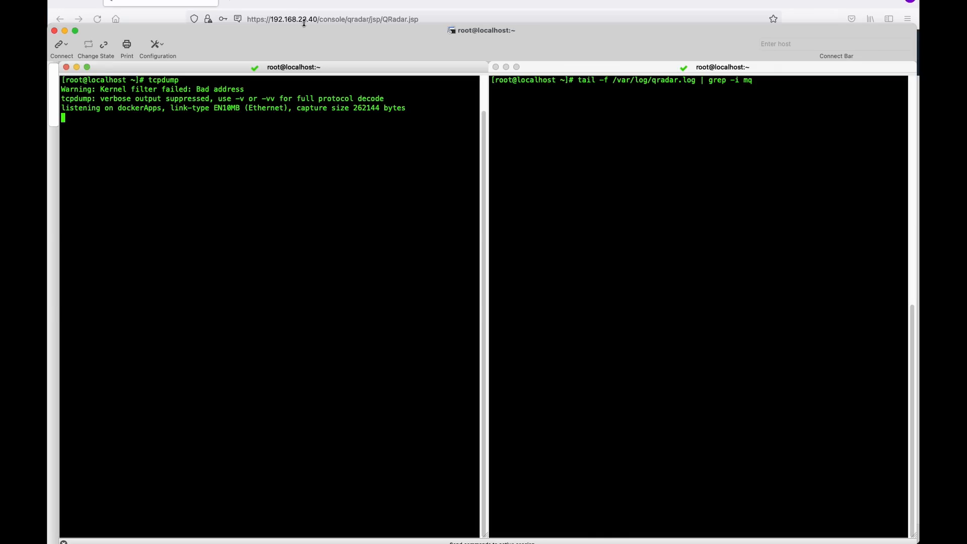
{"action": "key", "text": "super+Tab"}
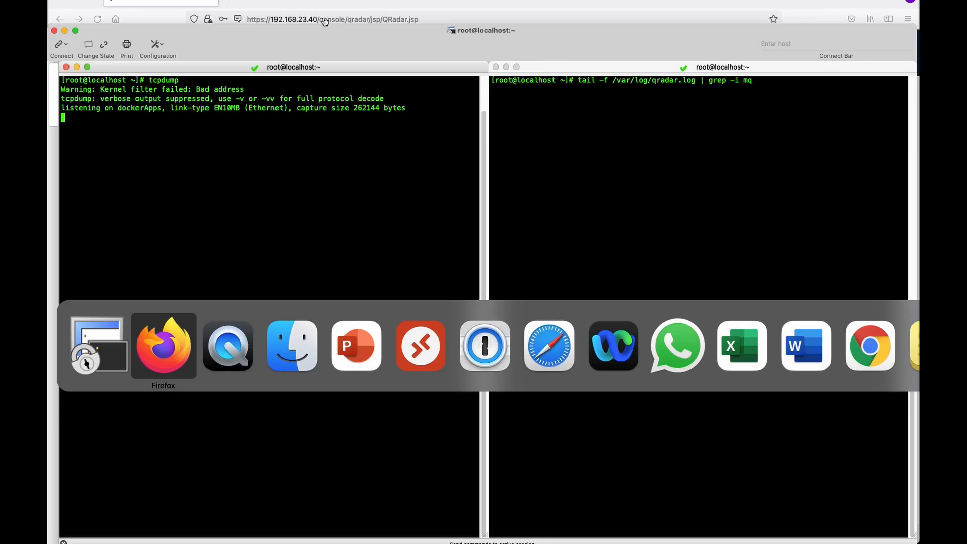
Return to the QRadar Admin page and reopen the Log Sources list.
{"action": "key", "text": "super+Tab"}
{"action": "key", "text": "super+Tab"}
{"action": "key", "text": "super+Tab"}
{"action": "key", "text": "super+Tab"}
{"action": "key", "text": "super+Tab"}
{"action": "key", "text": "super+Tab"}
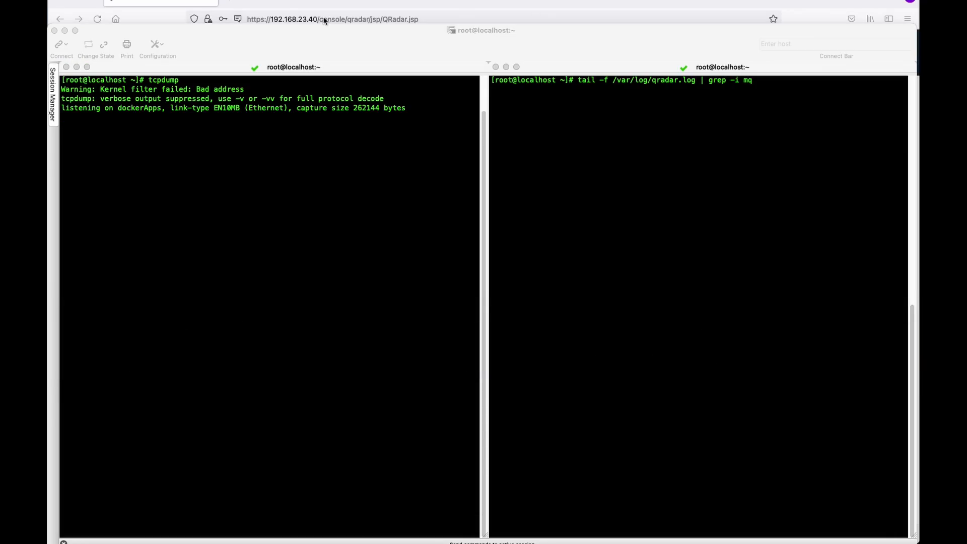
{"action": "left_click", "coordinate": [267, 0]}
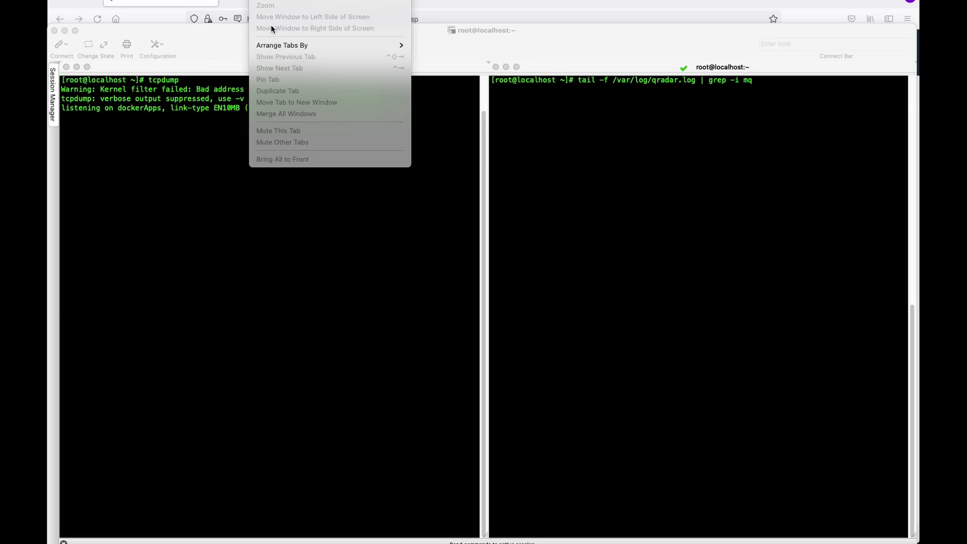
{"action": "left_click", "coordinate": [486, 1]}
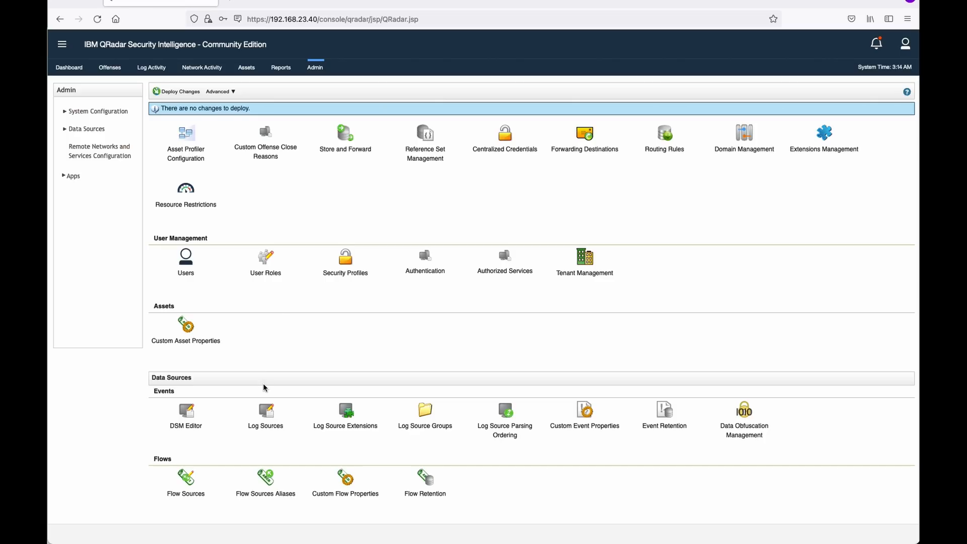
{"action": "left_click", "coordinate": [265, 423]}
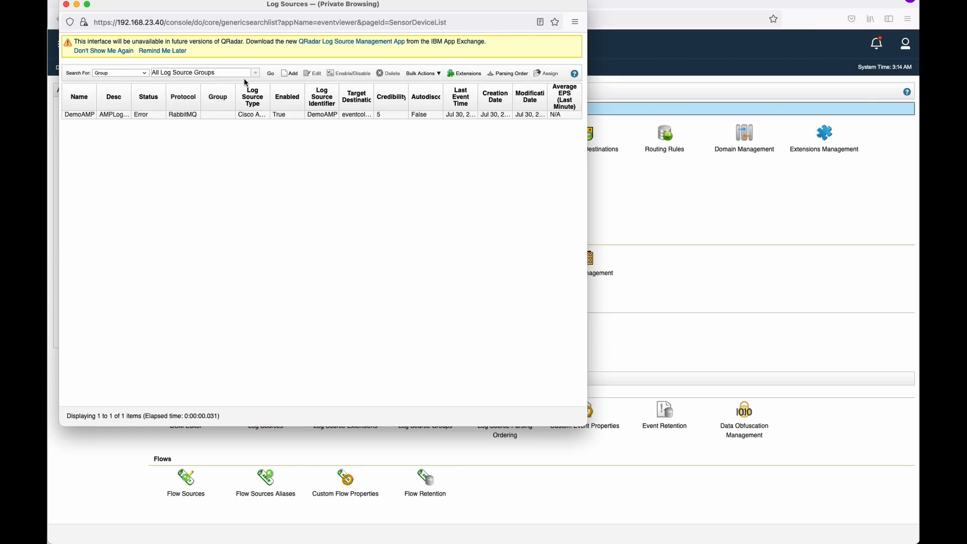
Disable and re-enable the DemoAMP log source, then close Log Sources.
{"action": "left_click", "coordinate": [275, 115]}
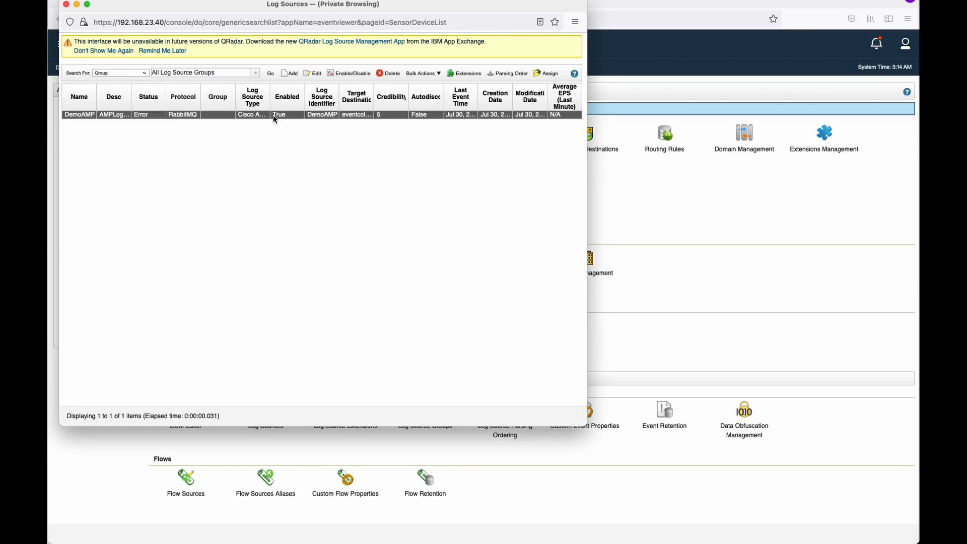
{"action": "left_click", "coordinate": [342, 70]}
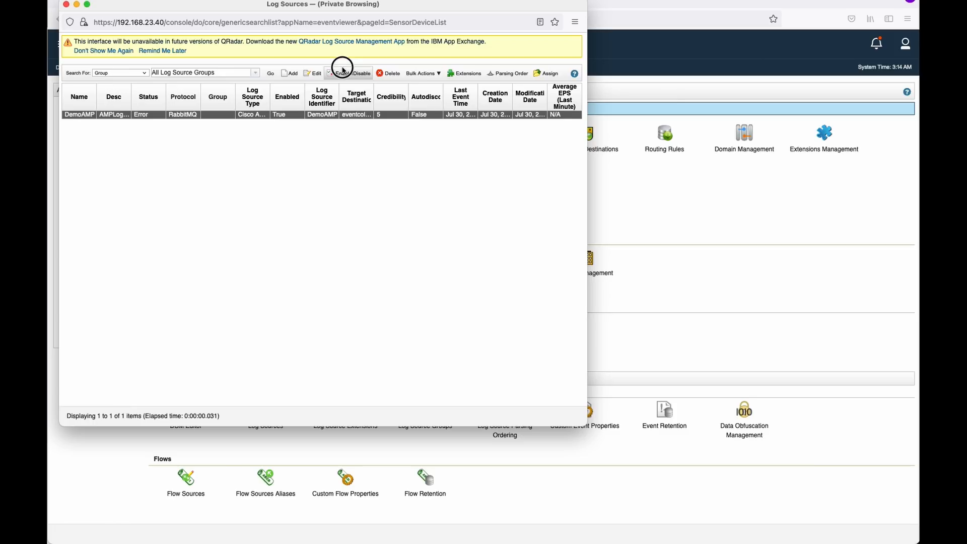
{"action": "left_click", "coordinate": [323, 115]}
{"action": "left_click", "coordinate": [337, 73]}
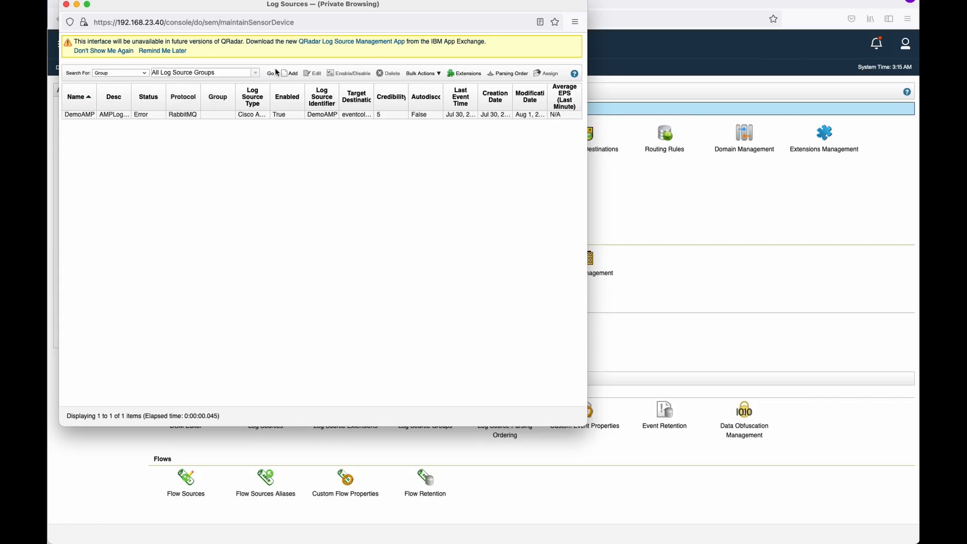
{"action": "left_click", "coordinate": [647, 216]}
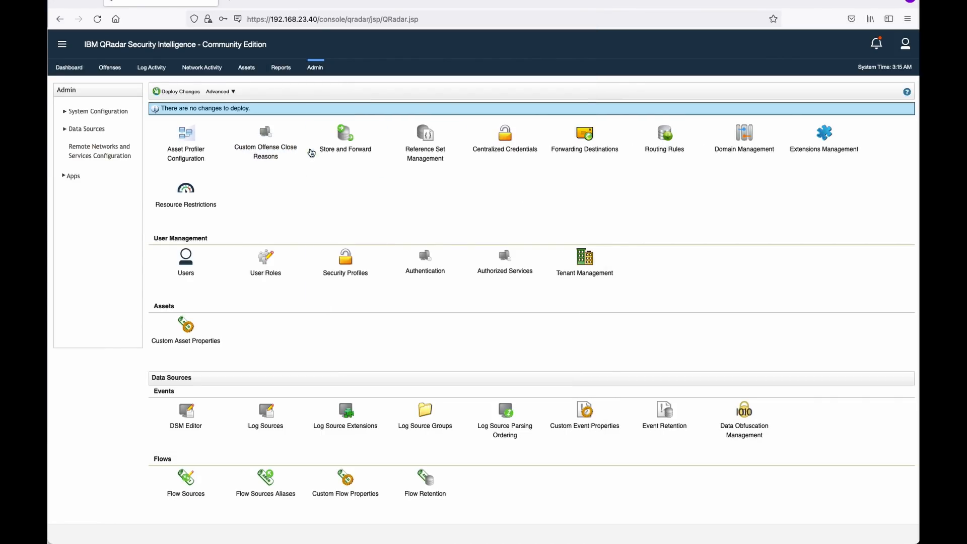
Run Advanced > Restart Event Collection Services and confirm both prompts.
{"action": "left_click", "coordinate": [232, 92]}
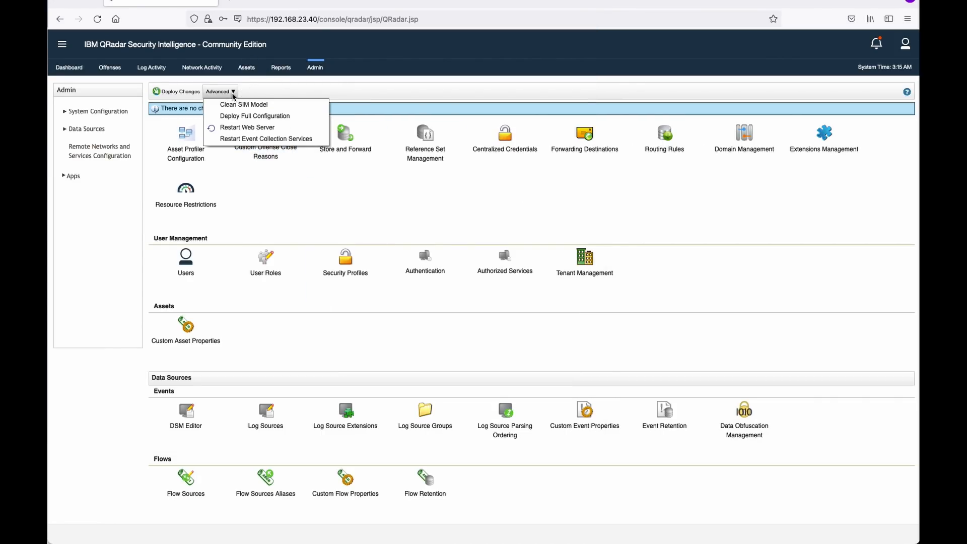
{"action": "left_click", "coordinate": [245, 139]}
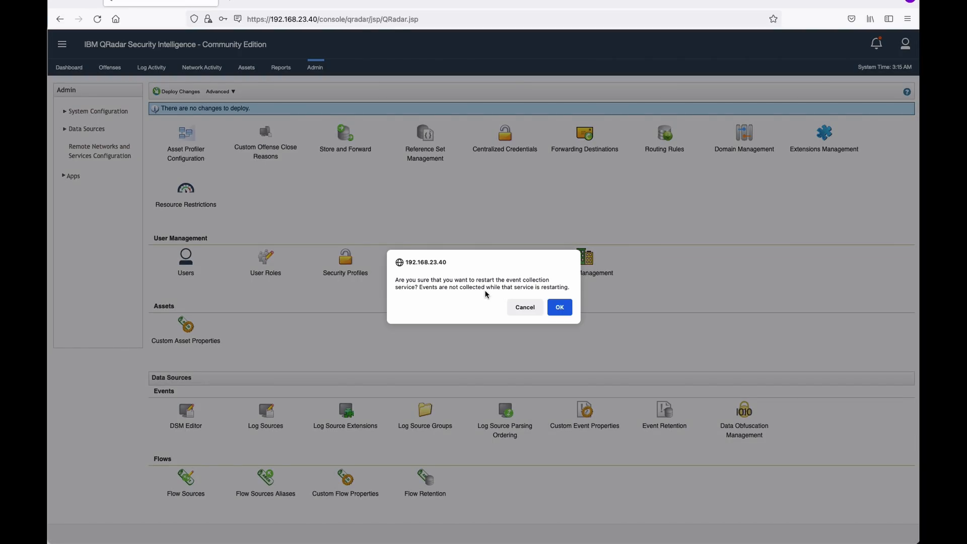
{"action": "left_click", "coordinate": [559, 308]}
{"action": "left_click", "coordinate": [560, 316]}
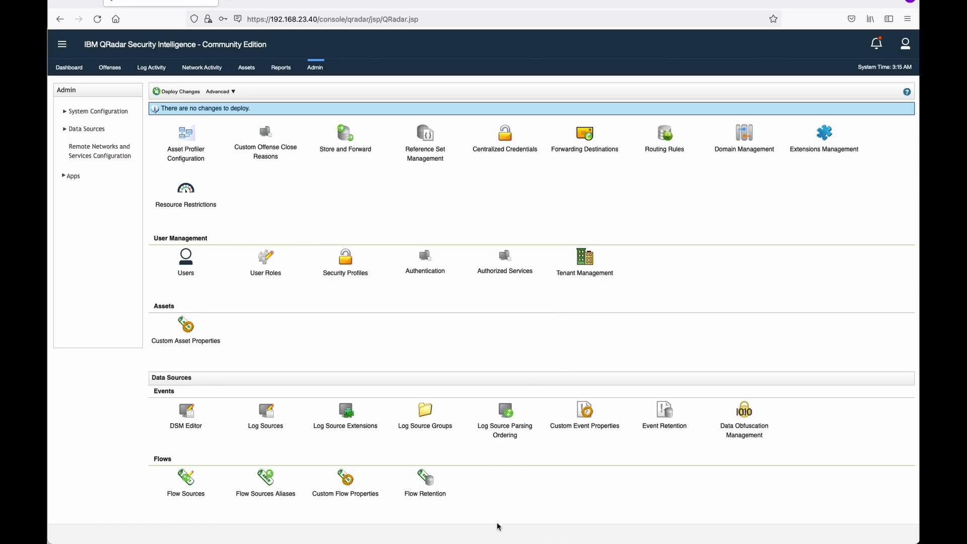
{"action": "key", "text": "super+Tab"}
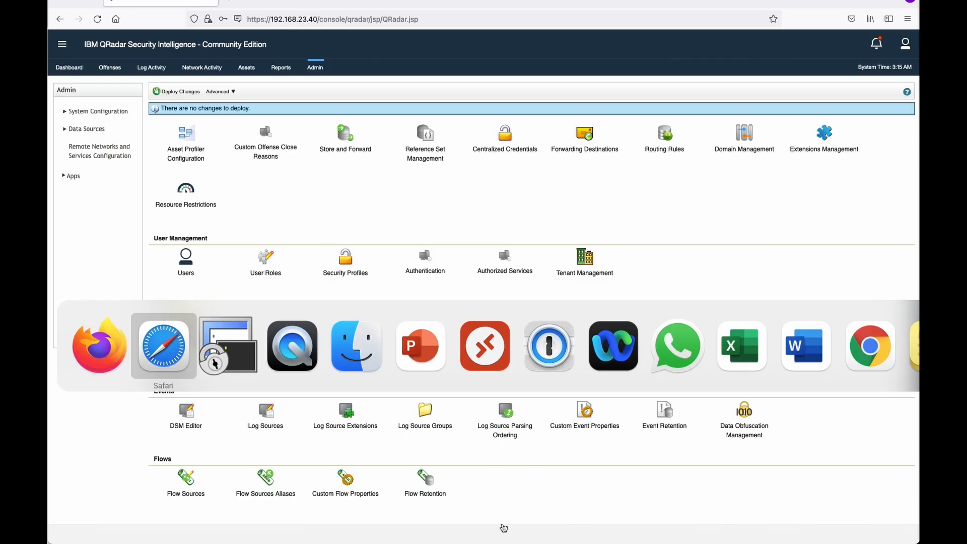
In SecureCRT, highlight the MQ tail lines showing the RabbitMQ provider stopping and restarting.
{"action": "key", "text": "super+Tab"}
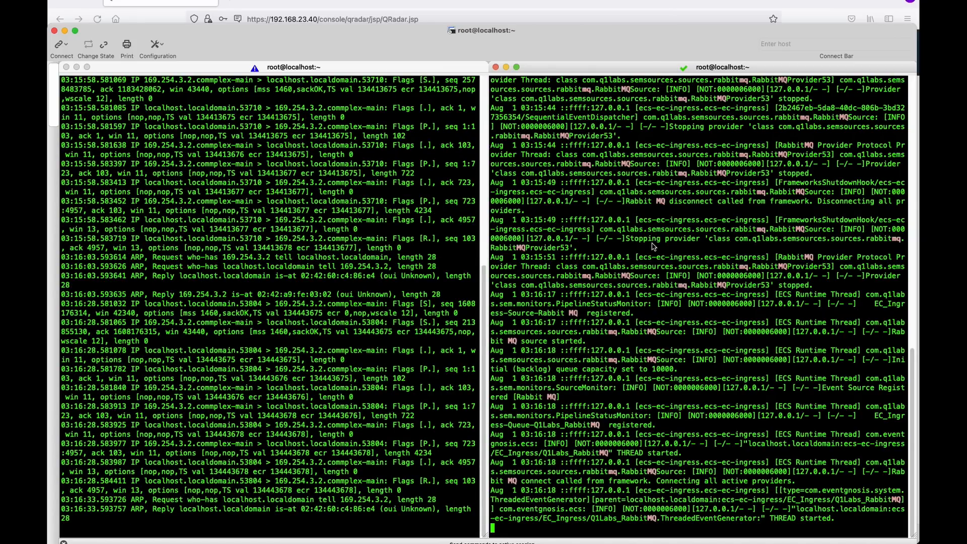
{"action": "left_click_drag", "start_coordinate": [493, 220], "coordinate": [822, 285]}
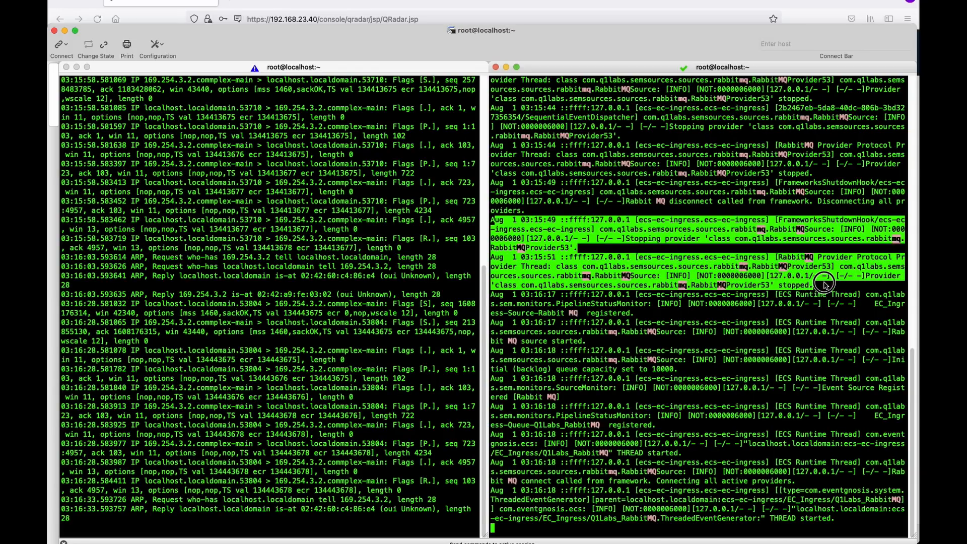
{"action": "left_click_drag", "start_coordinate": [496, 249], "coordinate": [691, 524]}
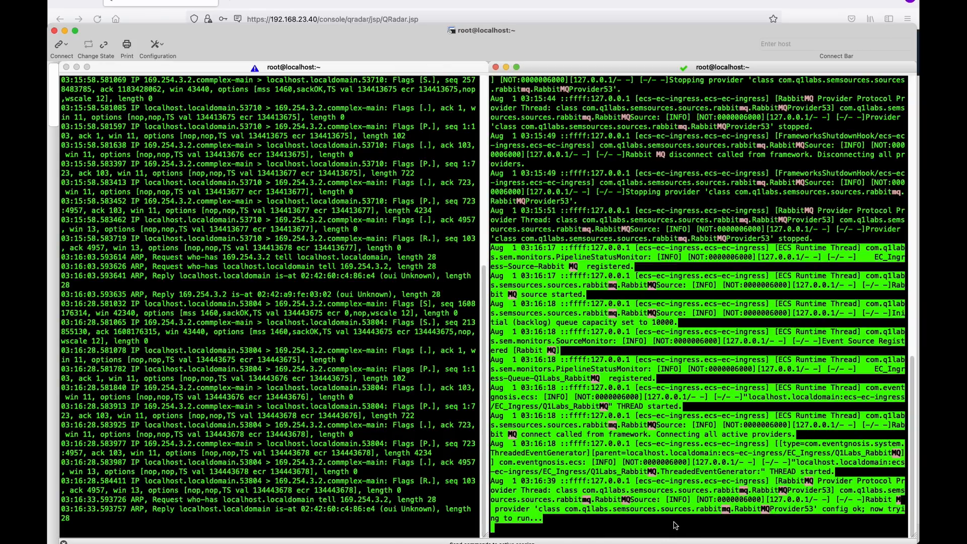
{"action": "left_click", "coordinate": [693, 525]}
{"action": "left_click", "coordinate": [353, 489]}
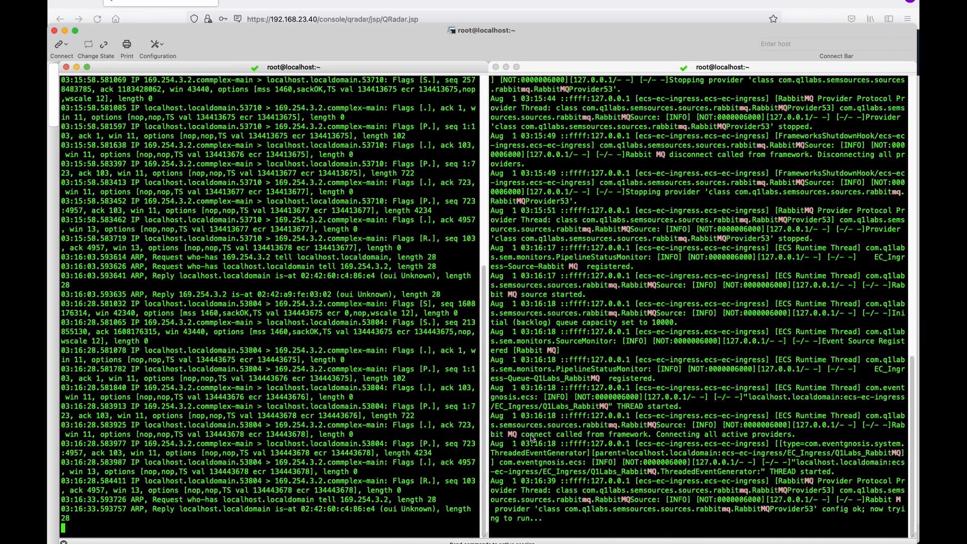
{"action": "key", "text": "super+Tab"}
{"action": "key", "text": "super+Tab"}
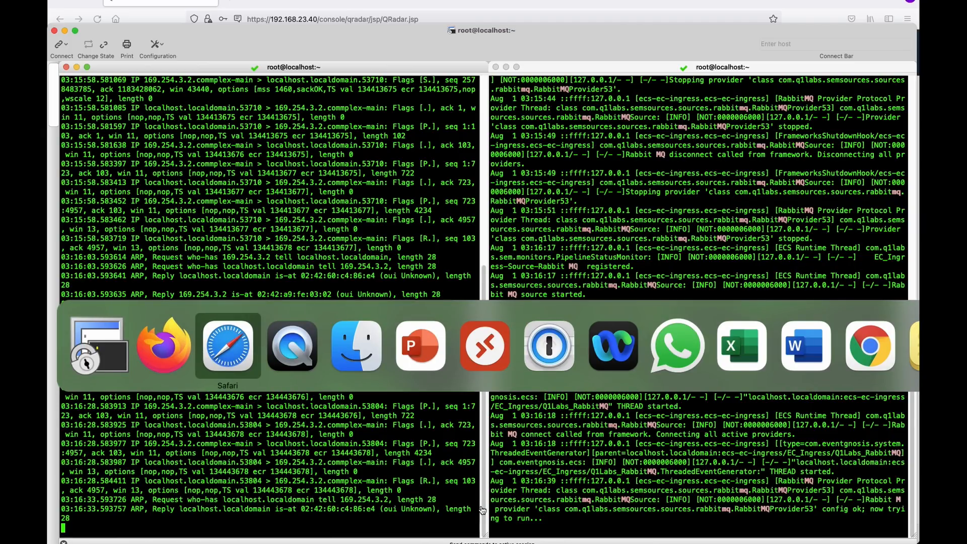
{"action": "key", "text": "super+Tab"}
{"action": "key", "text": "super+Tab"}
{"action": "key", "text": "super+Tab"}
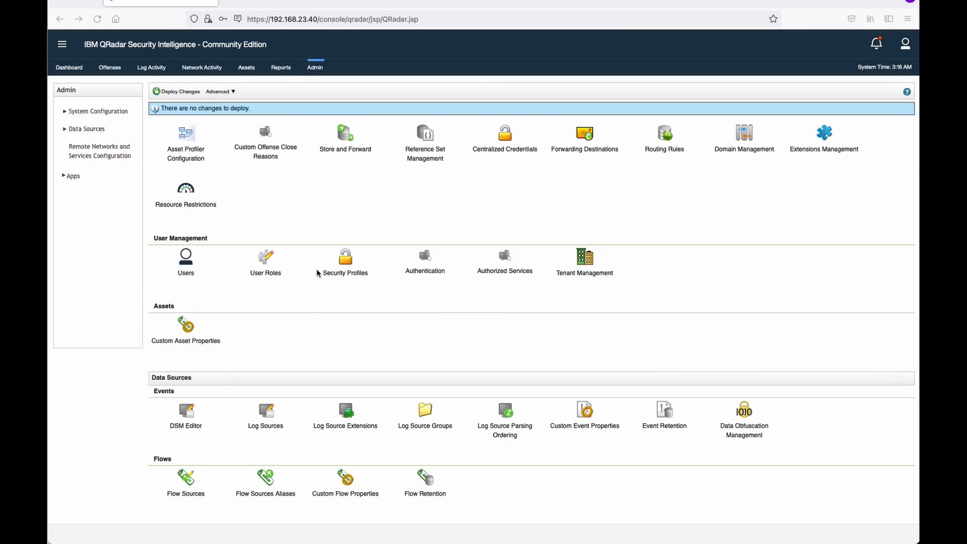
Verify the DemoAMP log source shows status Success, then minimize the Log Sources window.
{"action": "left_click", "coordinate": [268, 417]}
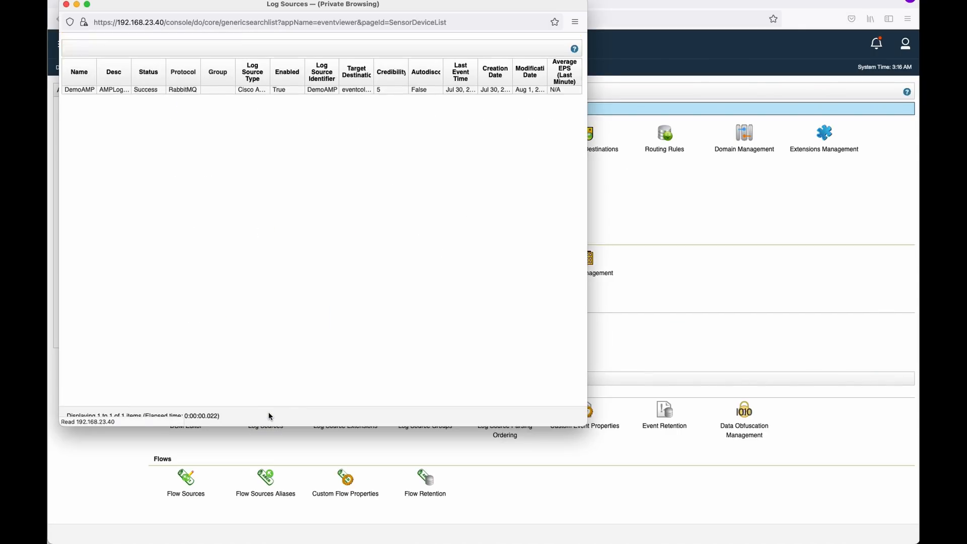
{"action": "left_click", "coordinate": [178, 115]}
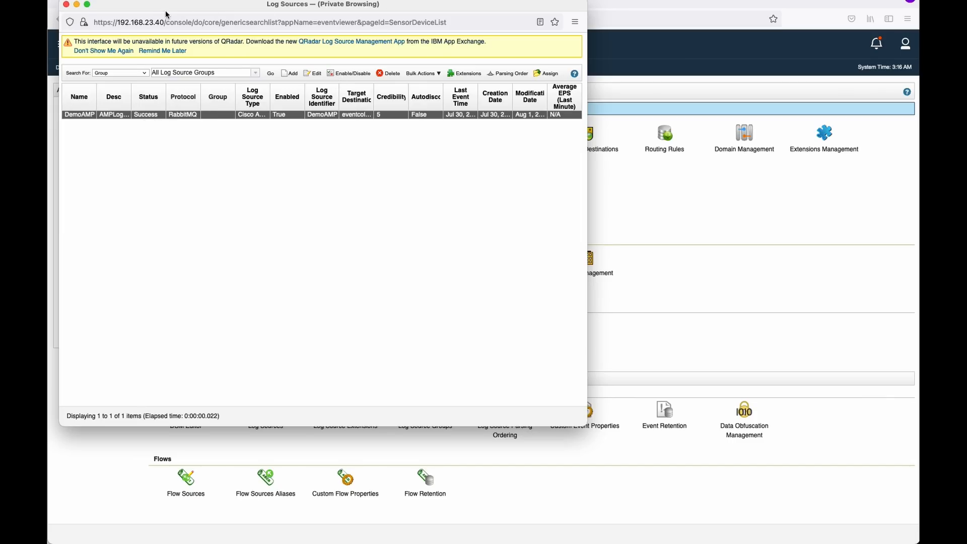
{"action": "left_click", "coordinate": [77, 4]}
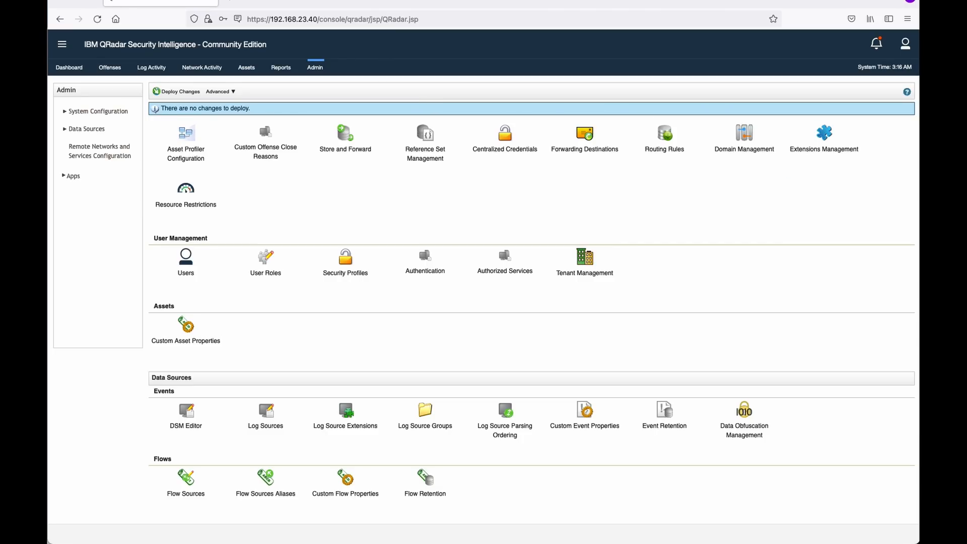
Open the Windows10devenvironment VM console, sign in, and select the downloaded sample archive.
{"action": "key", "text": "super+Tab"}
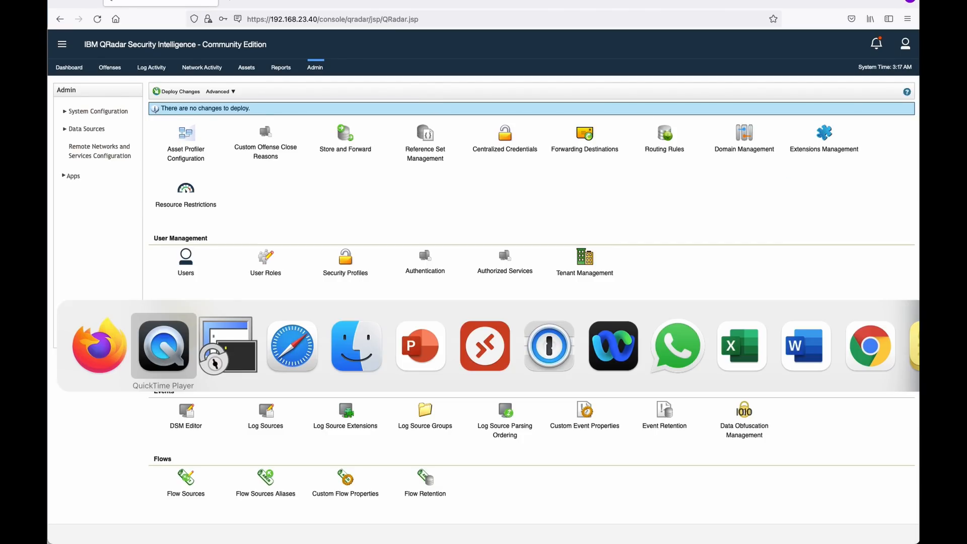
{"action": "key", "text": "super+Tab"}
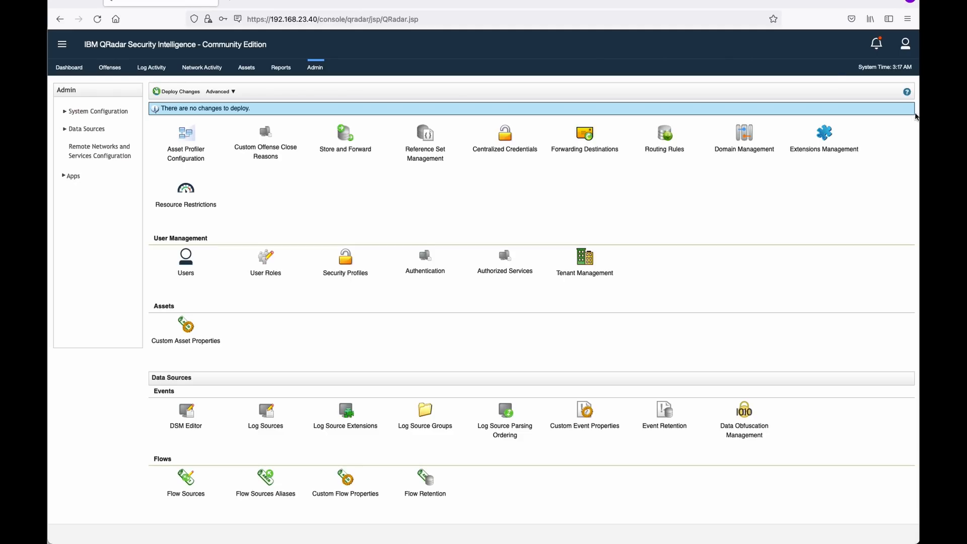
{"action": "key", "text": "super+Tab"}
{"action": "key", "text": "super+Tab"}
{"action": "key", "text": "super+Tab"}
{"action": "key", "text": "super+Tab"}
{"action": "key", "text": "super+Tab"}
{"action": "key", "text": "super+Tab"}
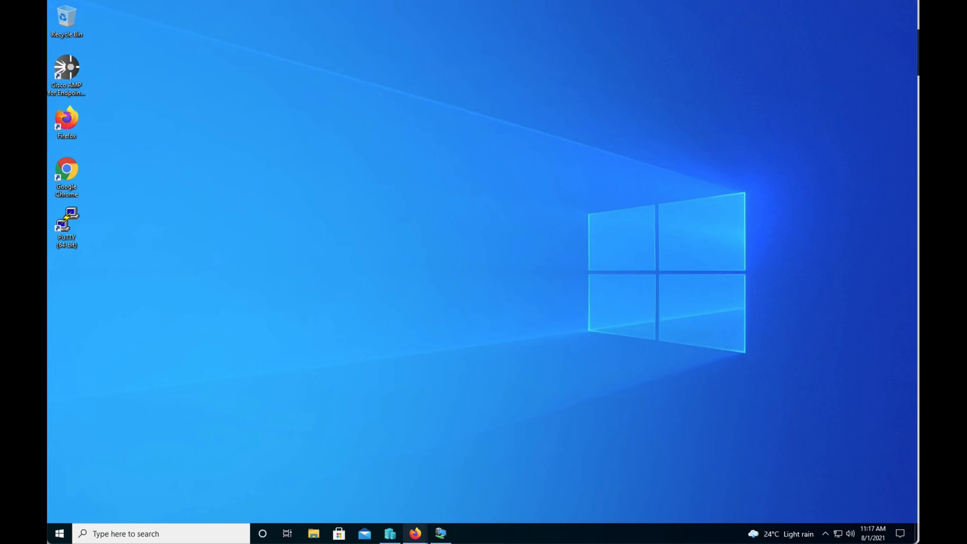
{"action": "mouse_move", "coordinate": [418, 535]}
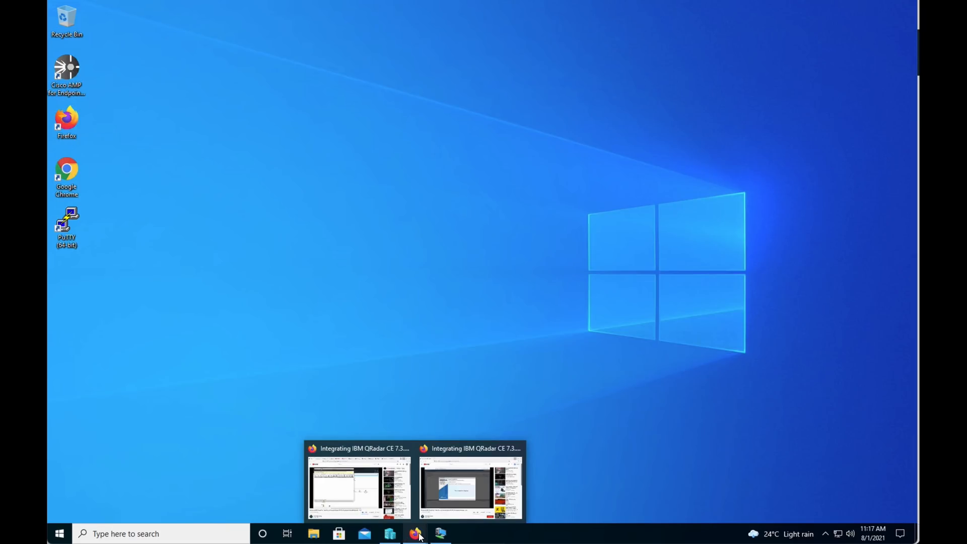
{"action": "left_click", "coordinate": [440, 533]}
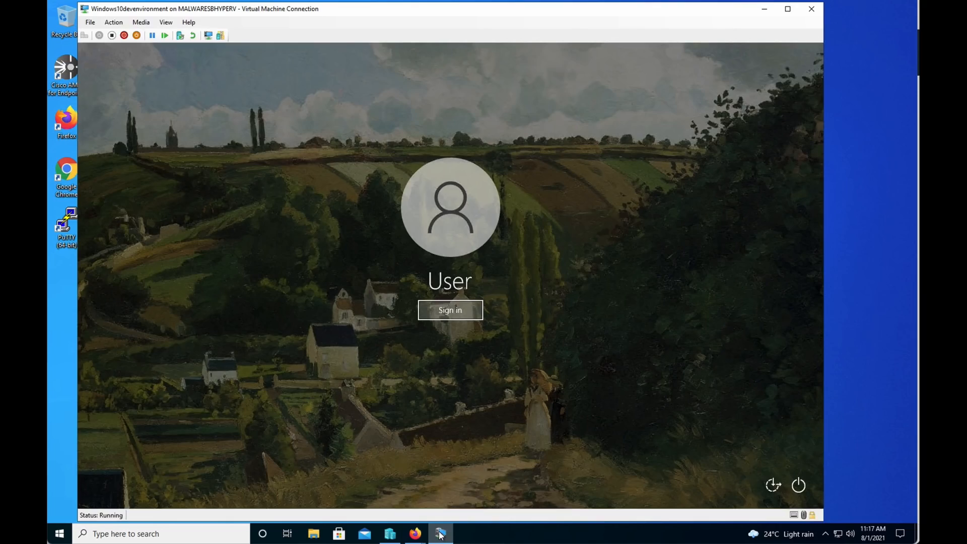
{"action": "left_click", "coordinate": [468, 313]}
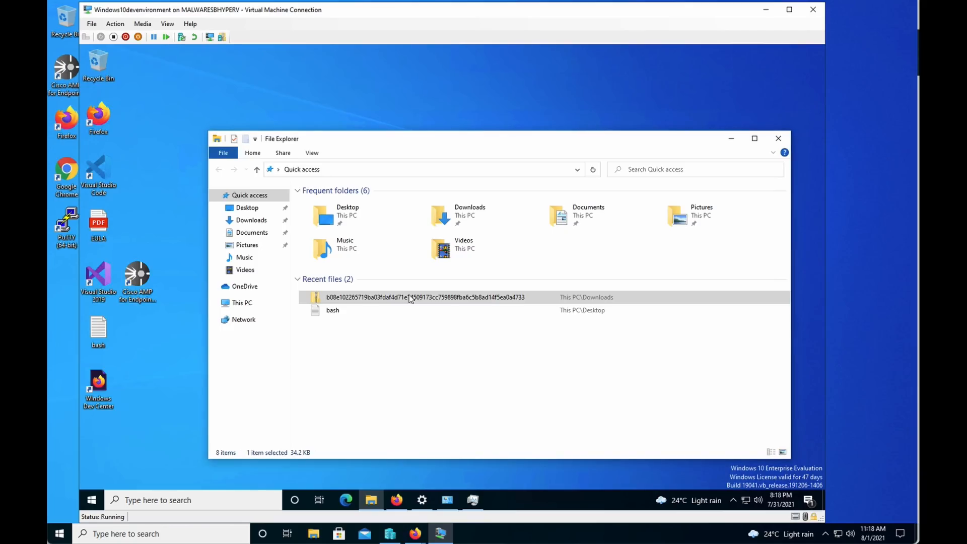
{"action": "left_click", "coordinate": [410, 298]}
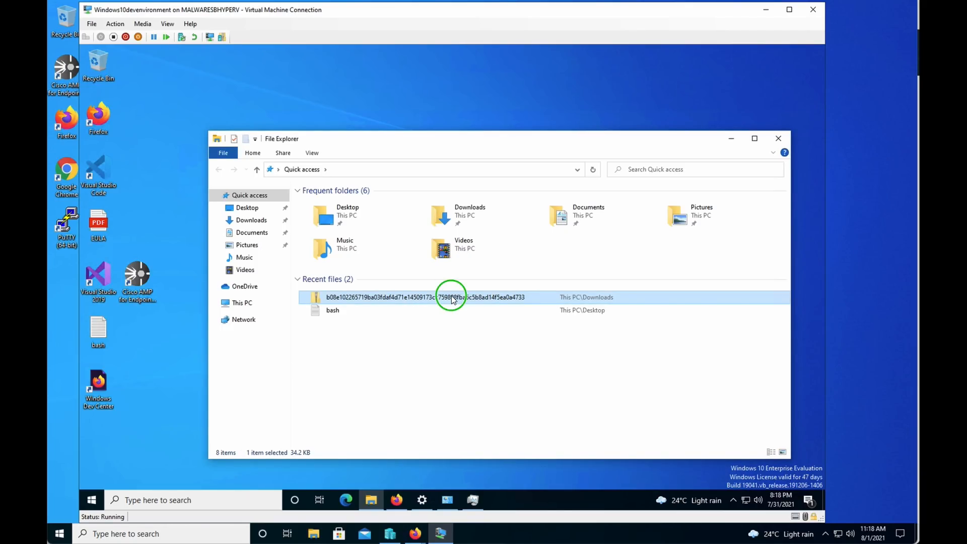
Open the AMP connector's File History with View By set to Quarantined File History.
{"action": "left_click", "coordinate": [520, 478]}
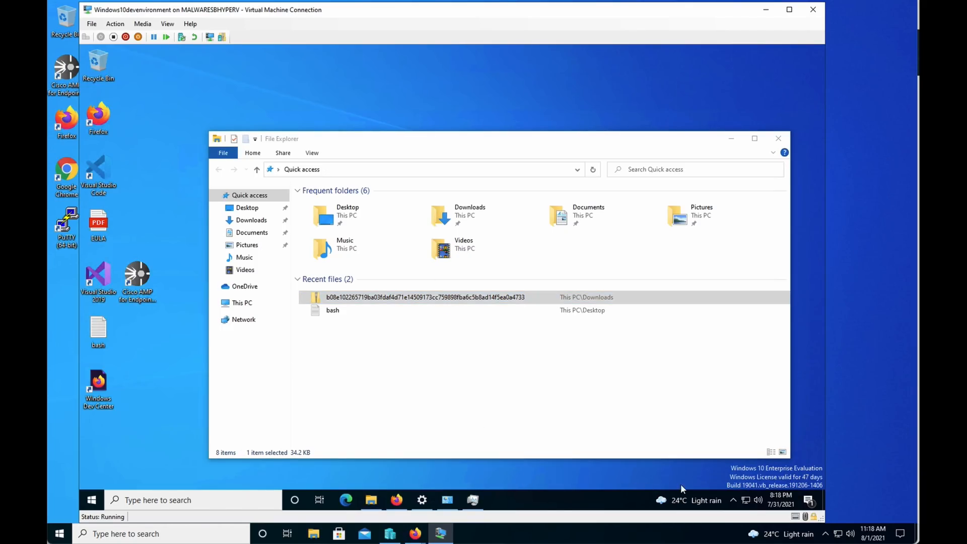
{"action": "left_click", "coordinate": [734, 500]}
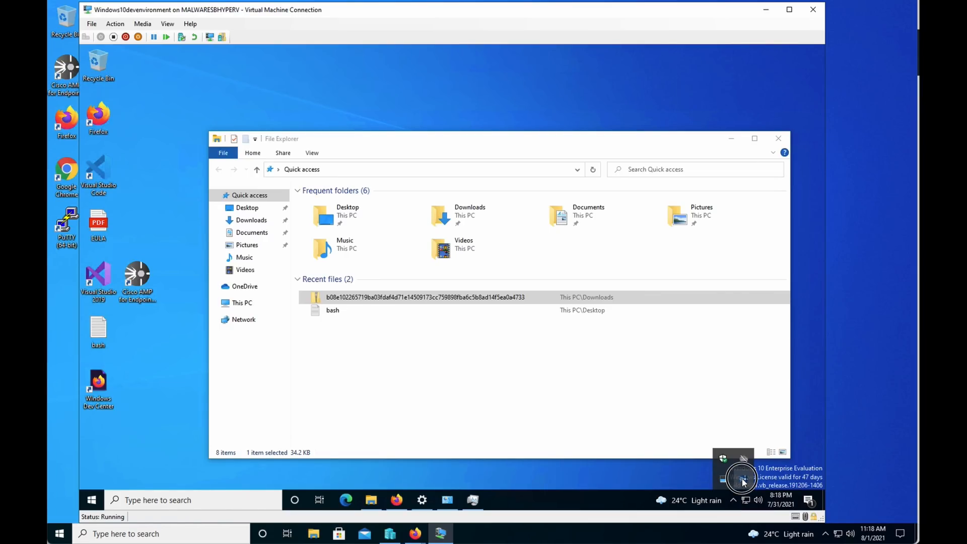
{"action": "left_click", "coordinate": [742, 481]}
{"action": "left_click", "coordinate": [455, 266]}
{"action": "left_click", "coordinate": [380, 186]}
{"action": "left_click", "coordinate": [382, 178]}
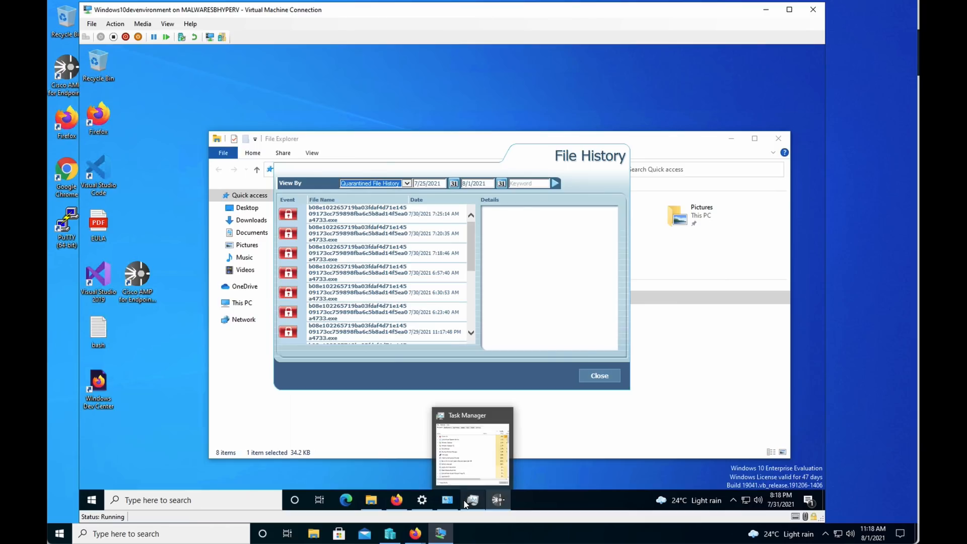
Return to File Explorer and select the b08e… sample archive in Recent files.
{"action": "mouse_move", "coordinate": [453, 500]}
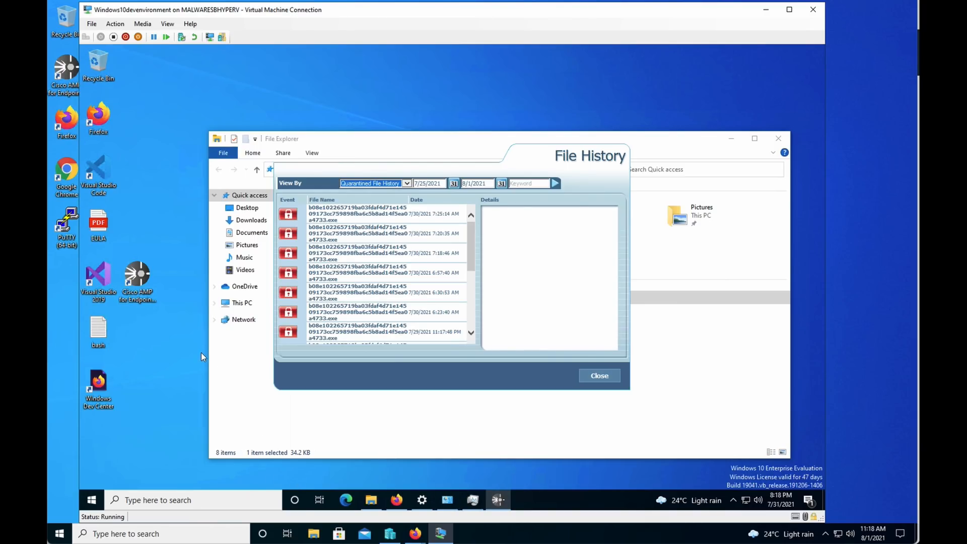
{"action": "left_click", "coordinate": [371, 499]}
{"action": "left_click", "coordinate": [367, 298]}
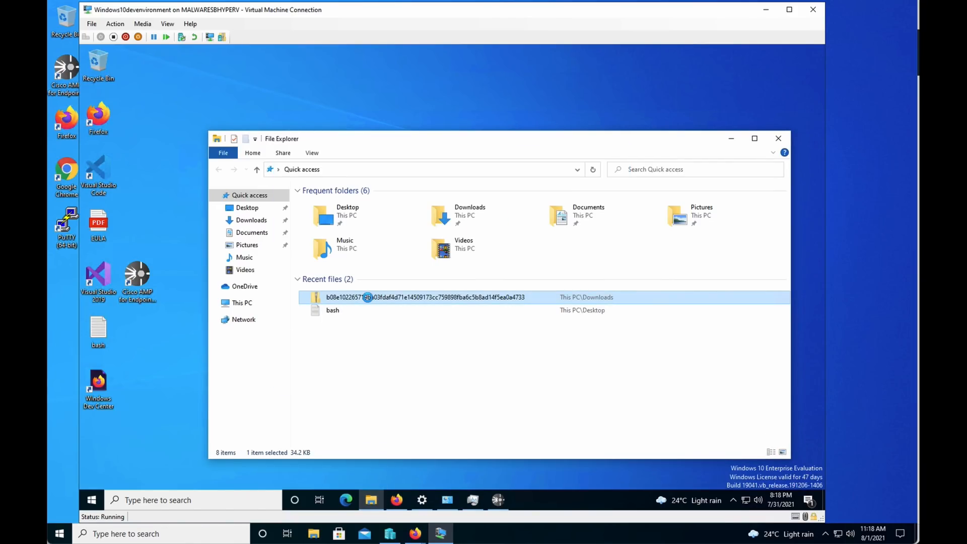
Extract the b08e… archive with 7-Zip Extract Here, entering its hidden password, then recall AMP File History.
{"action": "right_click", "coordinate": [369, 298]}
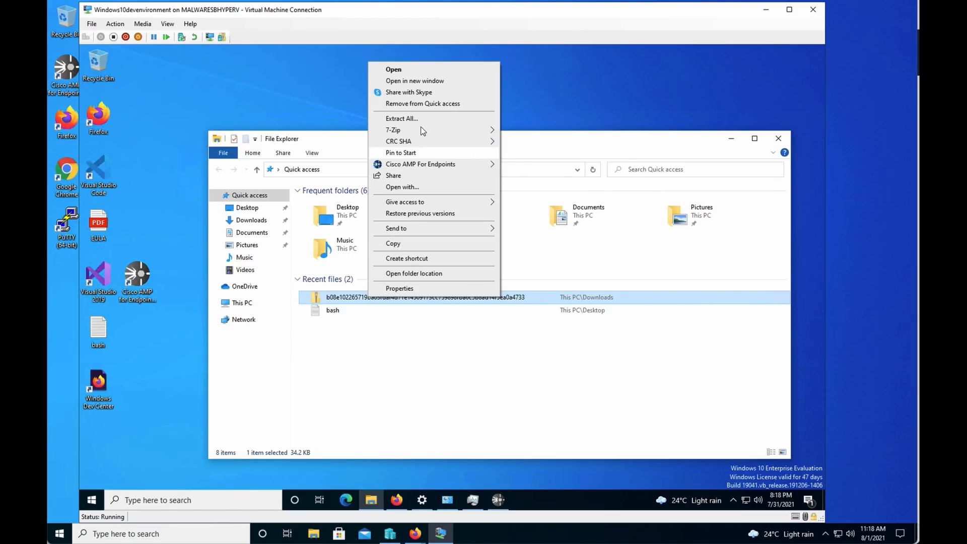
{"action": "mouse_move", "coordinate": [423, 131]}
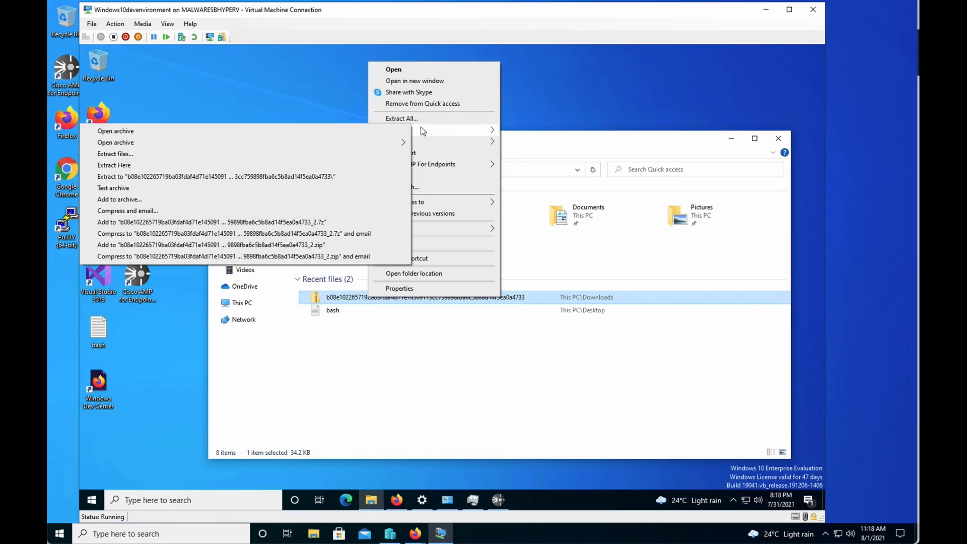
{"action": "left_click", "coordinate": [288, 166]}
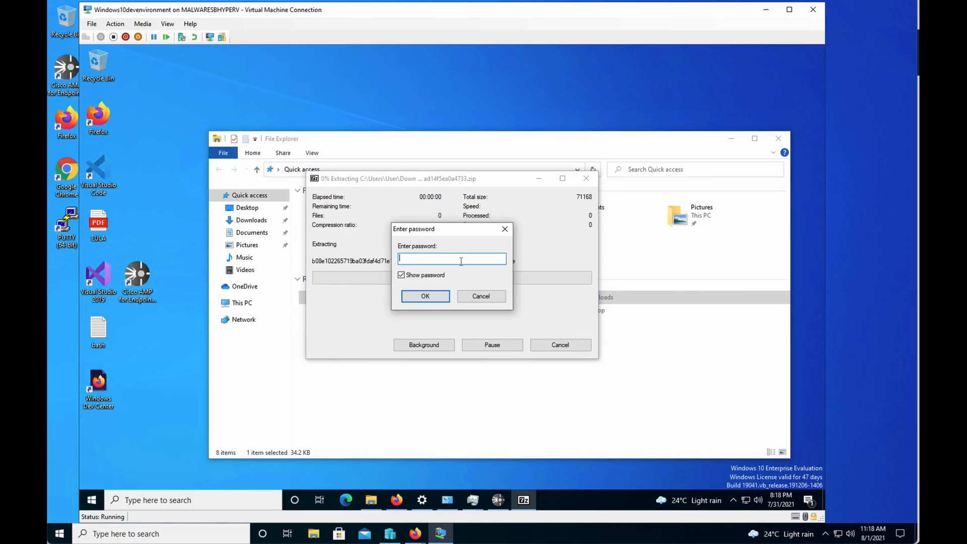
{"action": "left_click", "coordinate": [401, 275]}
{"action": "left_click", "coordinate": [412, 260]}
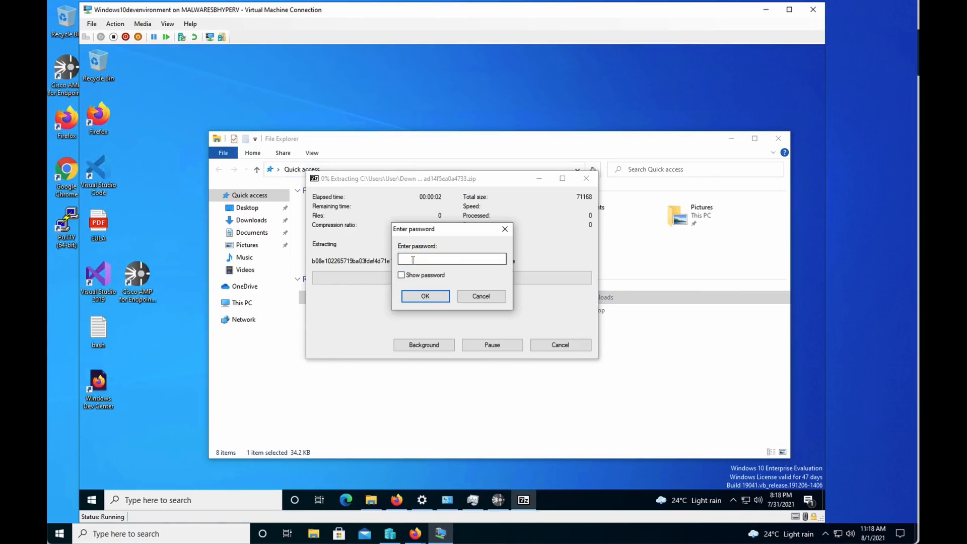
{"action": "type", "text": "*******"}
{"action": "key", "text": "BackSpace"}
{"action": "key", "text": "BackSpace"}
{"action": "key", "text": "BackSpace"}
{"action": "key", "text": "BackSpace"}
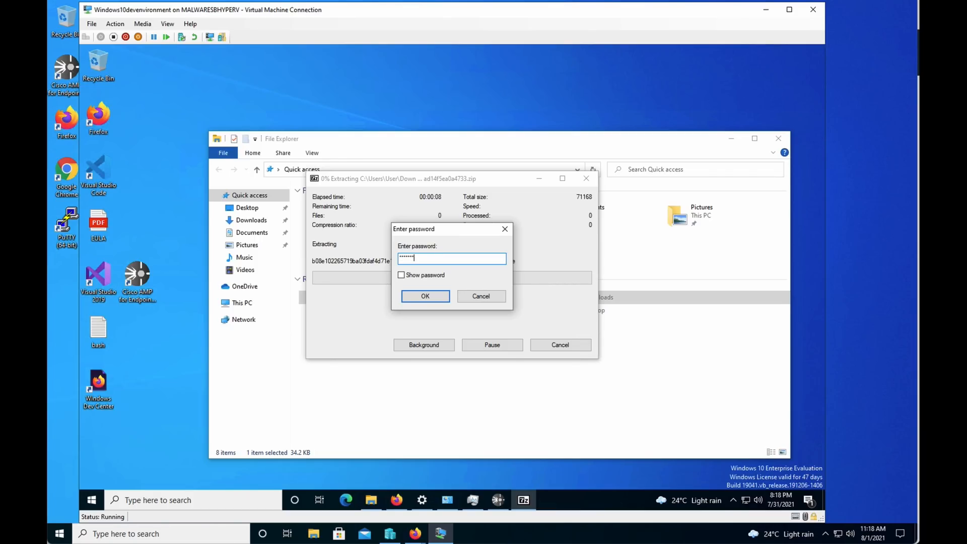
{"action": "type", "text": "*******"}
{"action": "key", "text": "Return"}
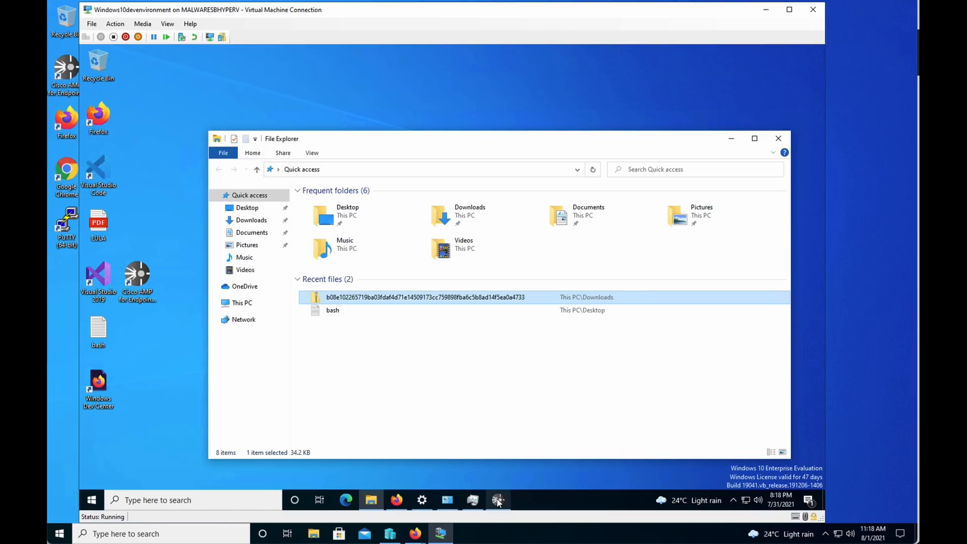
{"action": "left_click", "coordinate": [498, 500]}
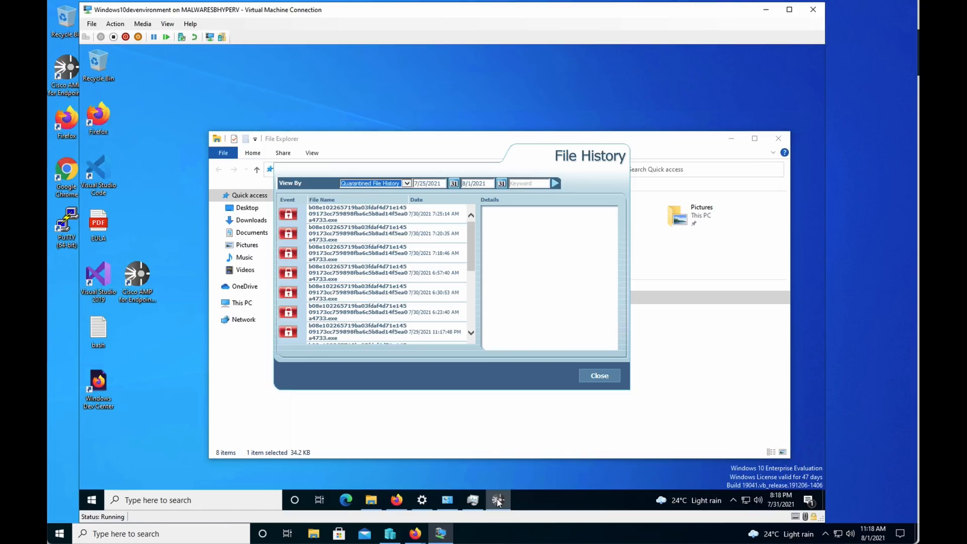
Refresh History via Clean File History back to Quarantined File History, then bring Secure Endpoint events forward.
{"action": "left_click", "coordinate": [390, 183]}
{"action": "left_click", "coordinate": [390, 185]}
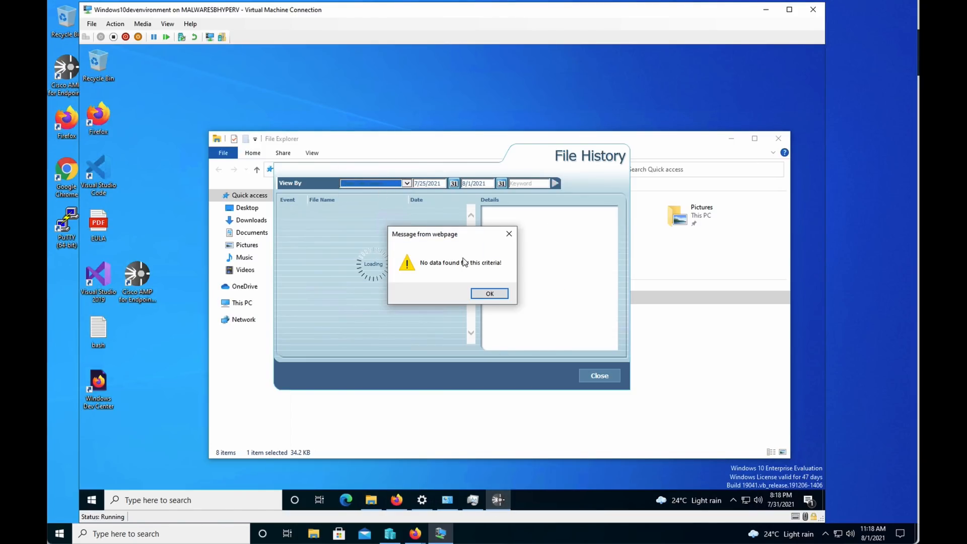
{"action": "left_click", "coordinate": [485, 294]}
{"action": "left_click", "coordinate": [374, 184]}
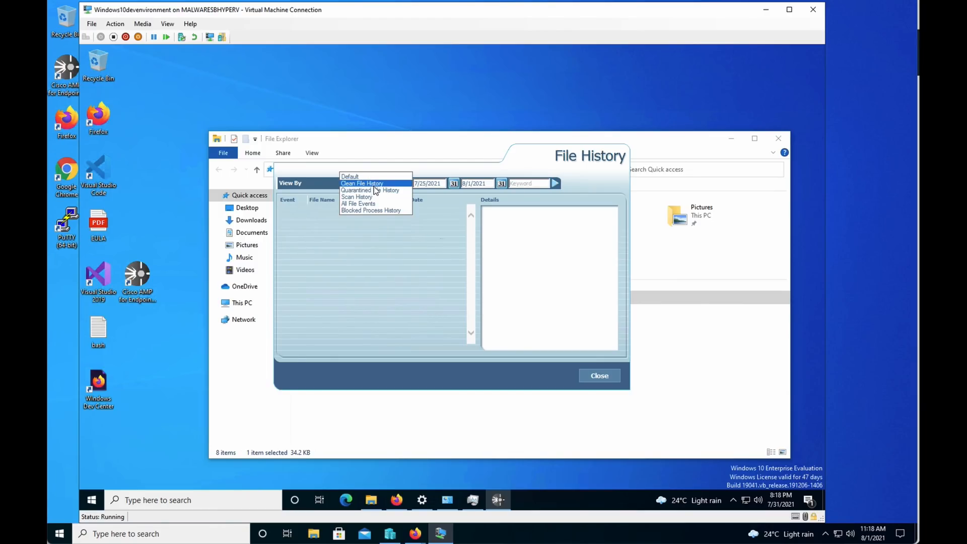
{"action": "left_click", "coordinate": [373, 189]}
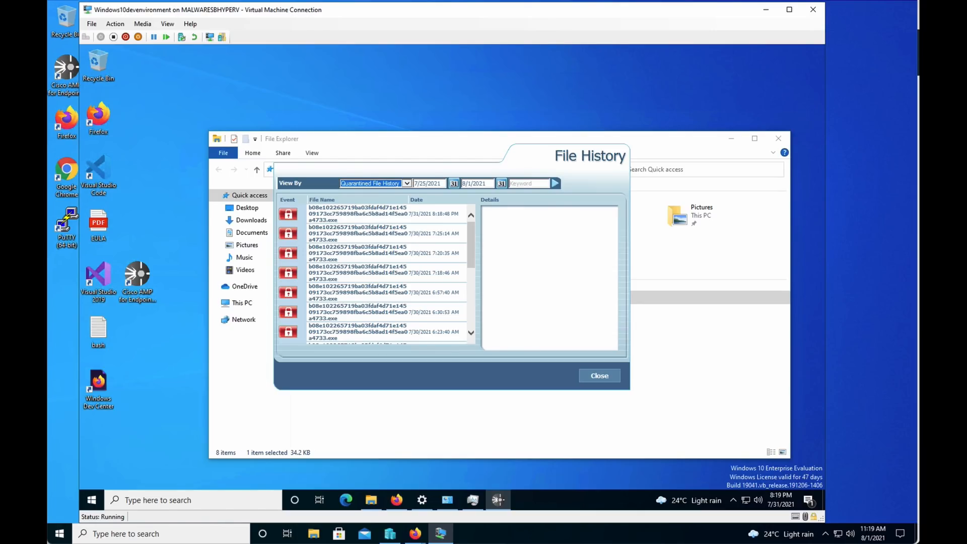
{"action": "left_click_drag", "start_coordinate": [966, 86], "coordinate": [769, 15]}
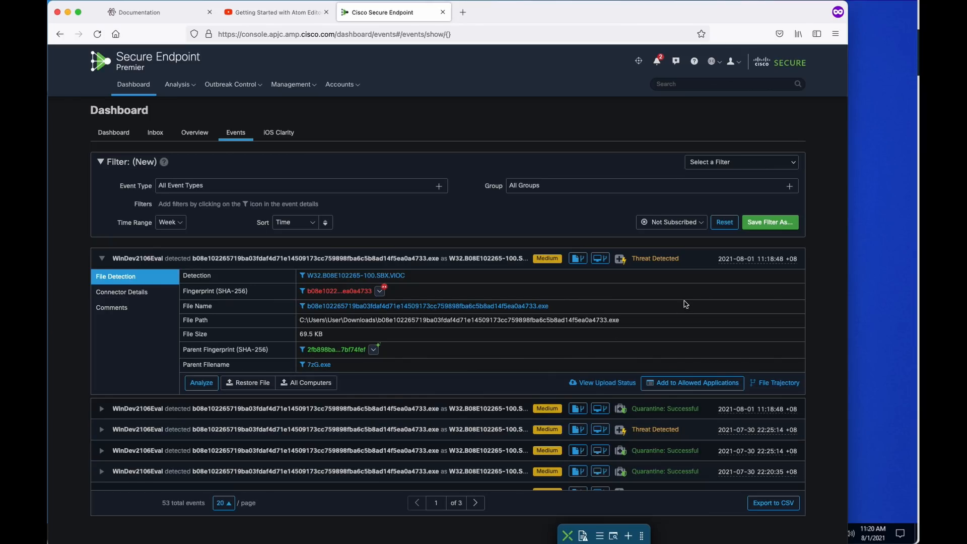
{"action": "left_click", "coordinate": [103, 409]}
{"action": "scroll", "coordinate": [403, 373], "scroll_direction": "down", "scroll_amount": 3}
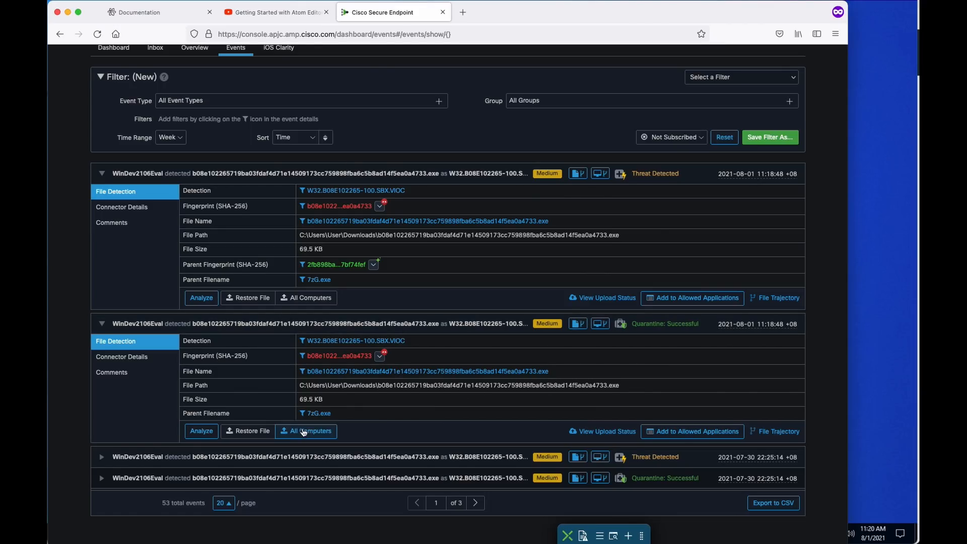
{"action": "left_click_drag", "start_coordinate": [348, 414], "coordinate": [290, 415]}
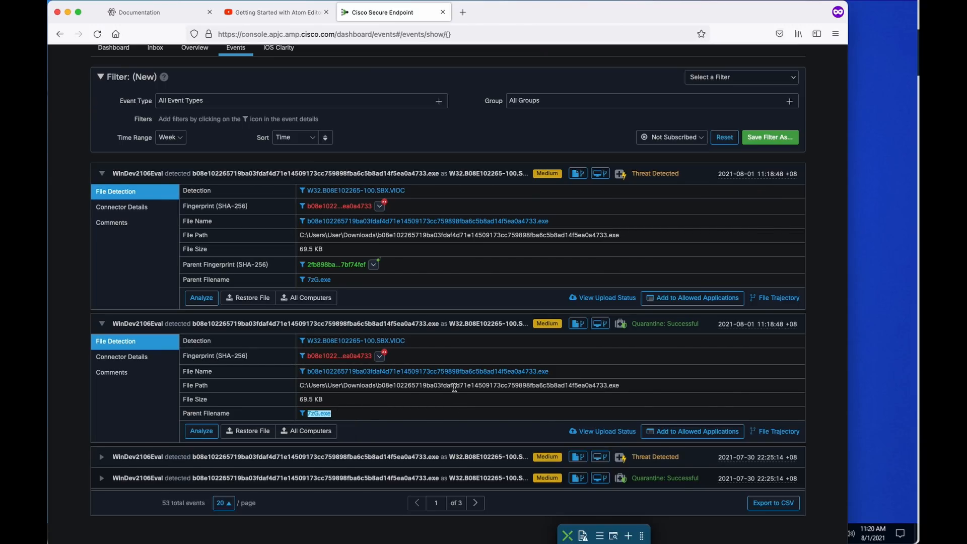
{"action": "left_click_drag", "start_coordinate": [382, 386], "coordinate": [643, 385]}
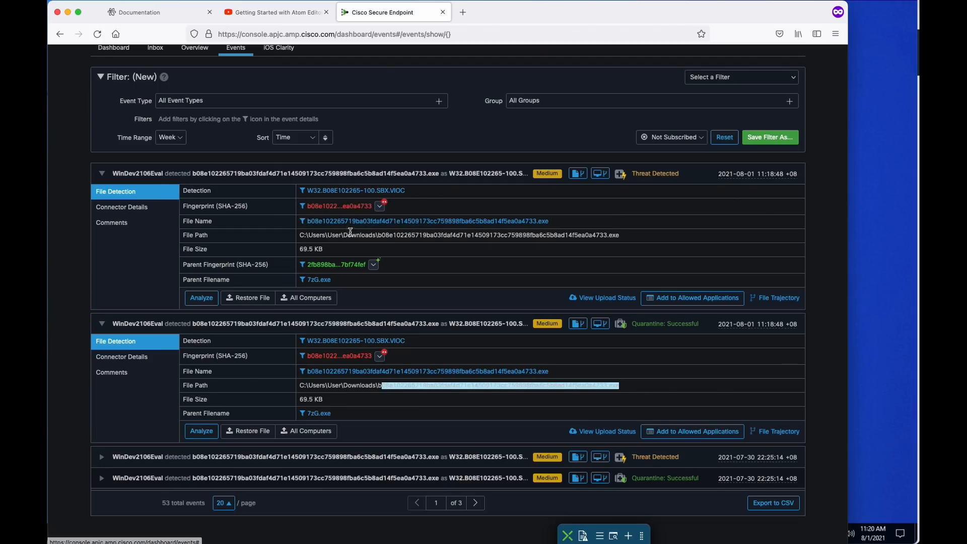
{"action": "left_click_drag", "start_coordinate": [556, 223], "coordinate": [183, 222]}
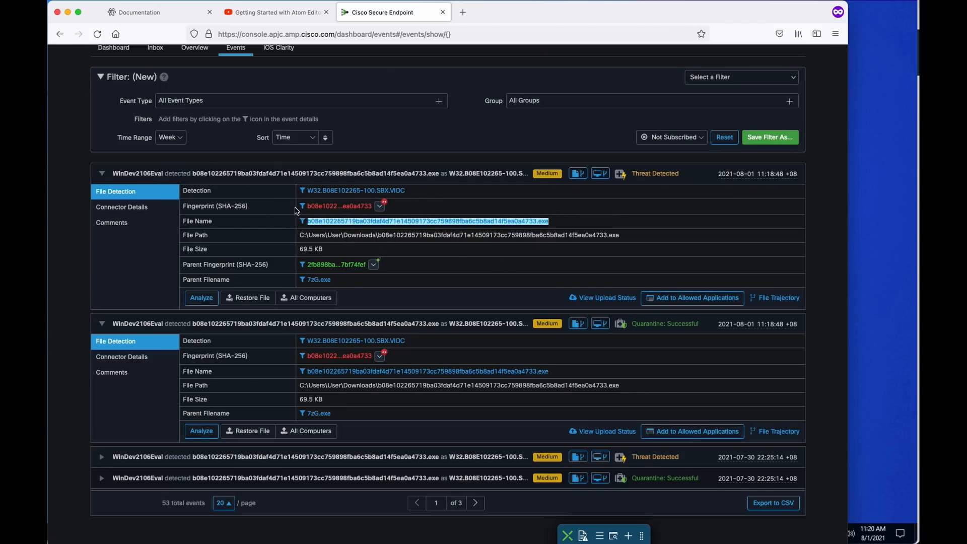
{"action": "left_click_drag", "start_coordinate": [422, 191], "coordinate": [283, 186]}
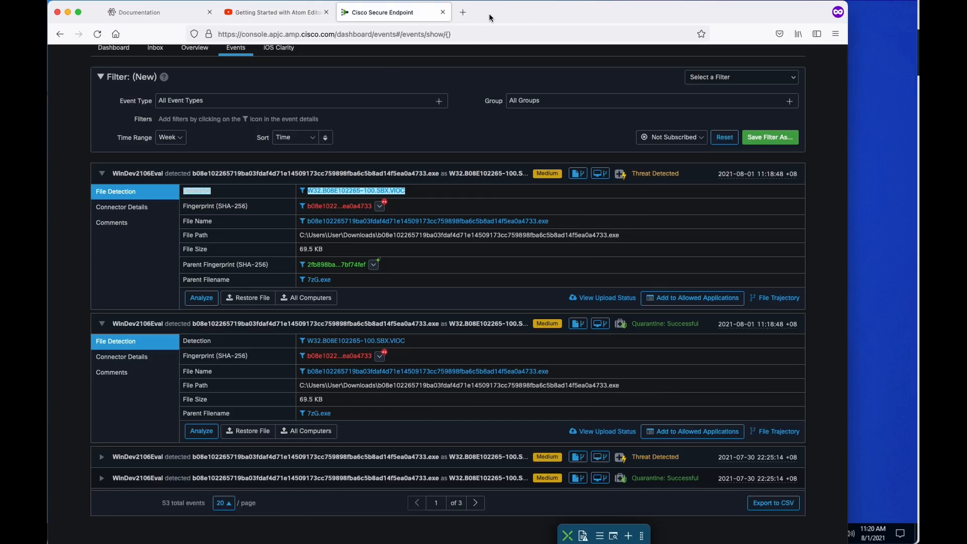
{"action": "mouse_move", "coordinate": [482, 17]}
{"action": "left_mouse_down"}
{"action": "mouse_move", "coordinate": [494, 15]}
{"action": "mouse_move", "coordinate": [481, 17]}
{"action": "left_mouse_up"}
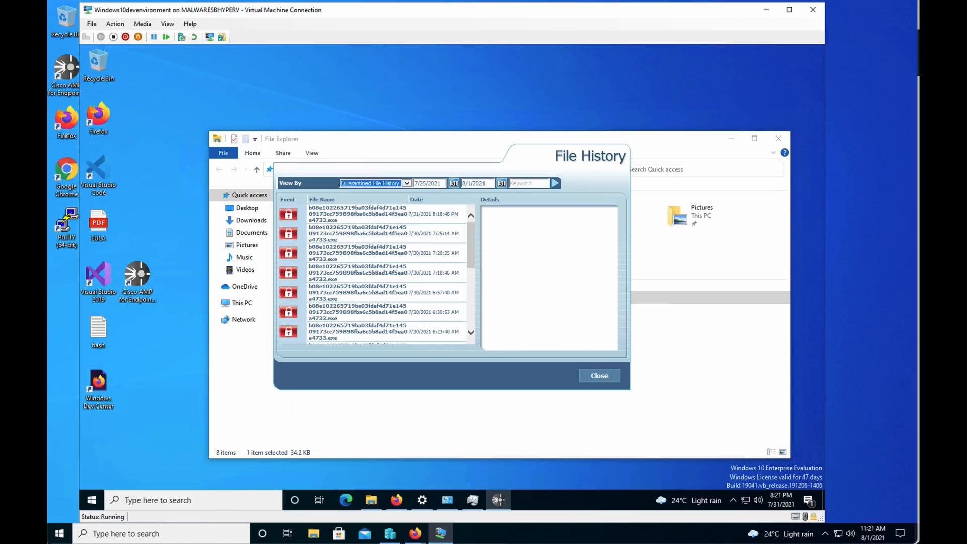
Switch to QRadar and show Log Activity for the Last 5 Minutes.
{"action": "key", "text": "super+Tab"}
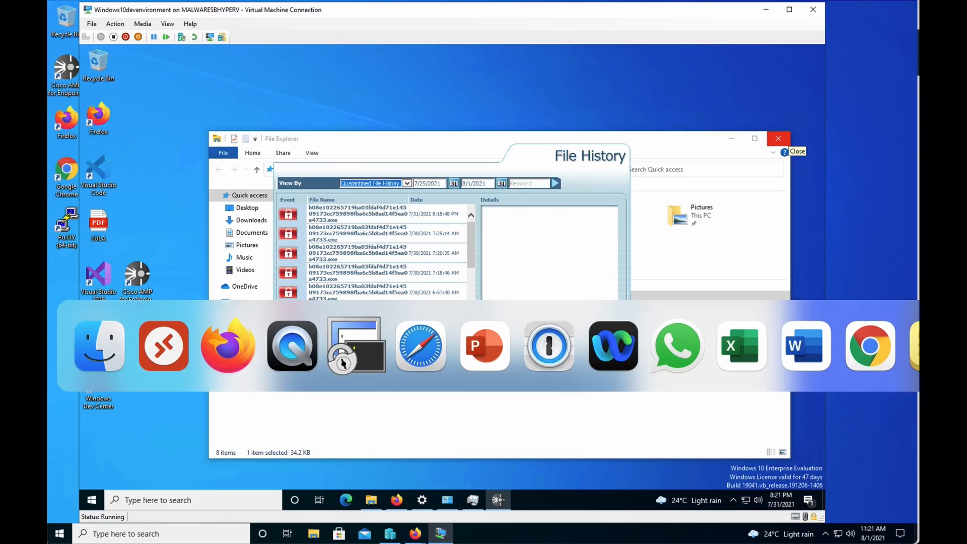
{"action": "key", "text": "super+Tab"}
{"action": "key", "text": "super+Tab"}
{"action": "key", "text": "super+Tab"}
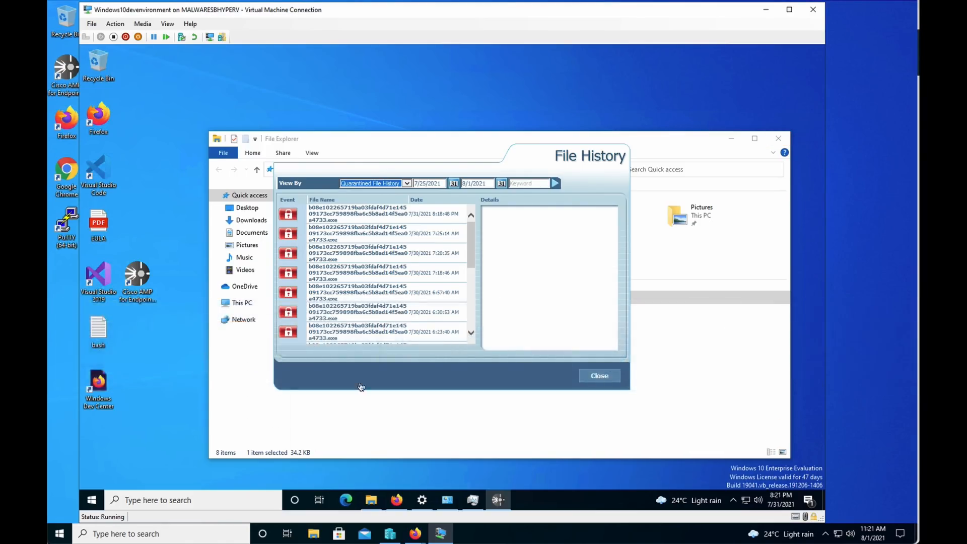
{"action": "left_click", "coordinate": [302, 0]}
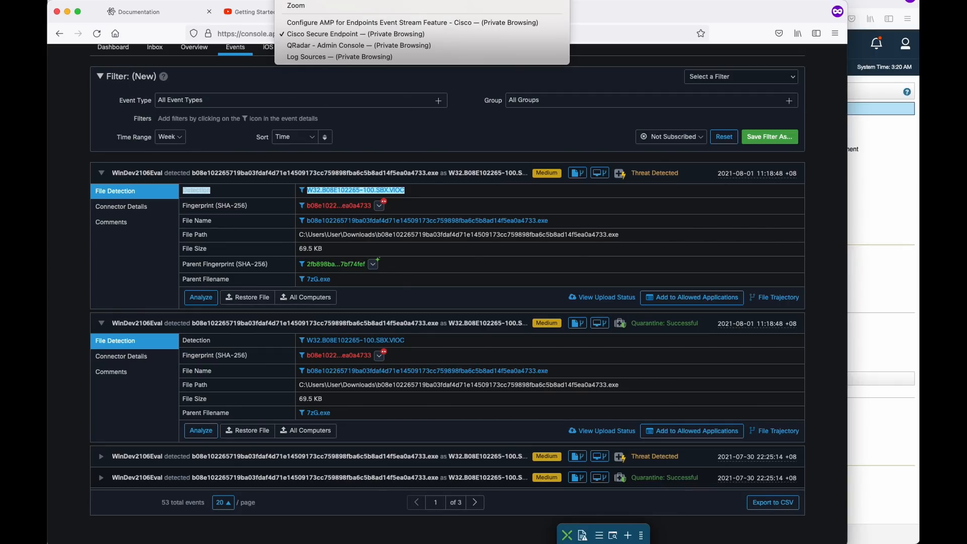
{"action": "left_click", "coordinate": [330, 48]}
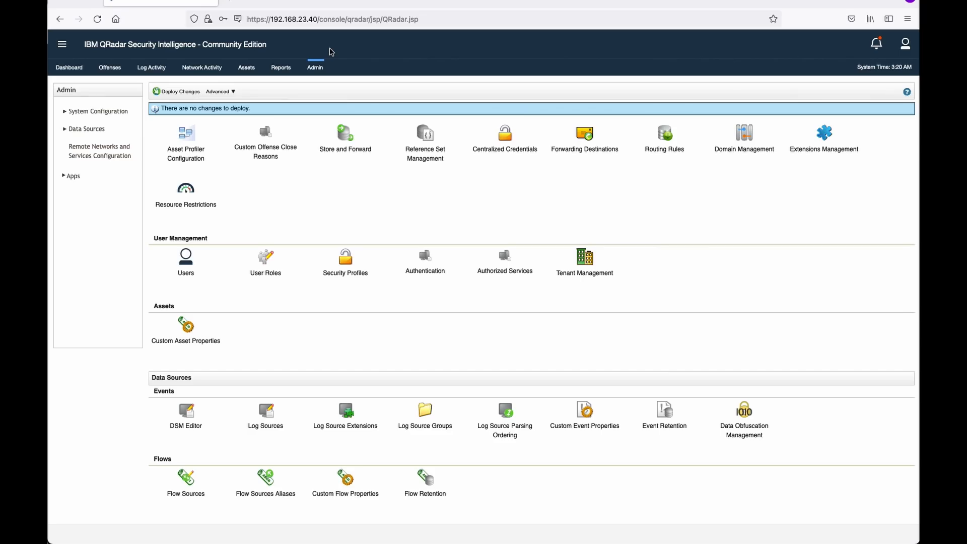
{"action": "left_click", "coordinate": [158, 72]}
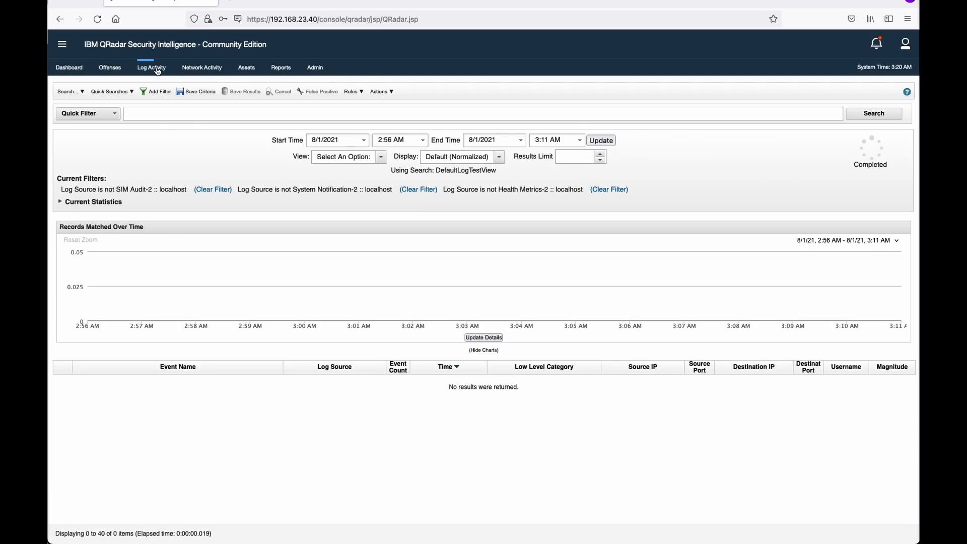
{"action": "left_click", "coordinate": [367, 161]}
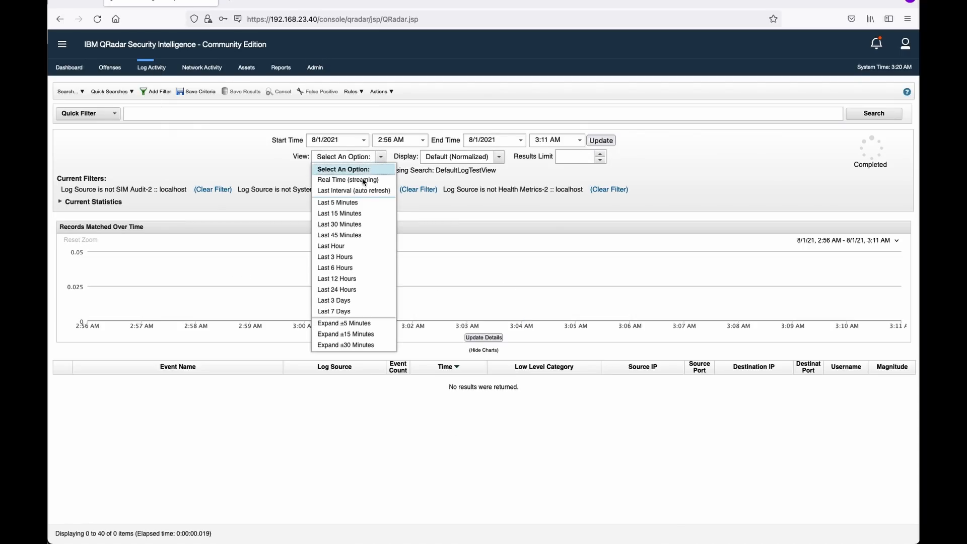
{"action": "left_click", "coordinate": [352, 200]}
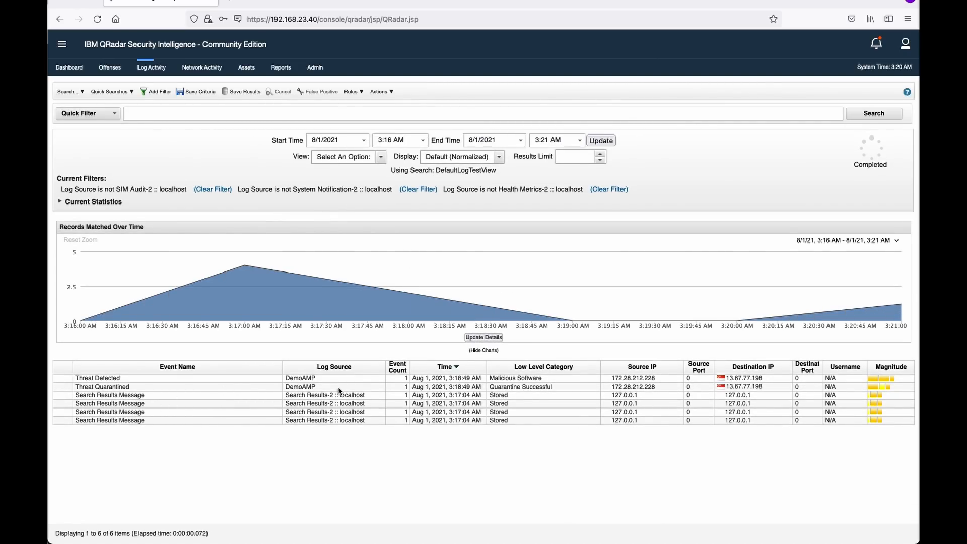
Select the DemoAMP Threat Detected and Threat Quarantined events and open the Threat Quarantined actions menu.
{"action": "left_click", "coordinate": [538, 386]}
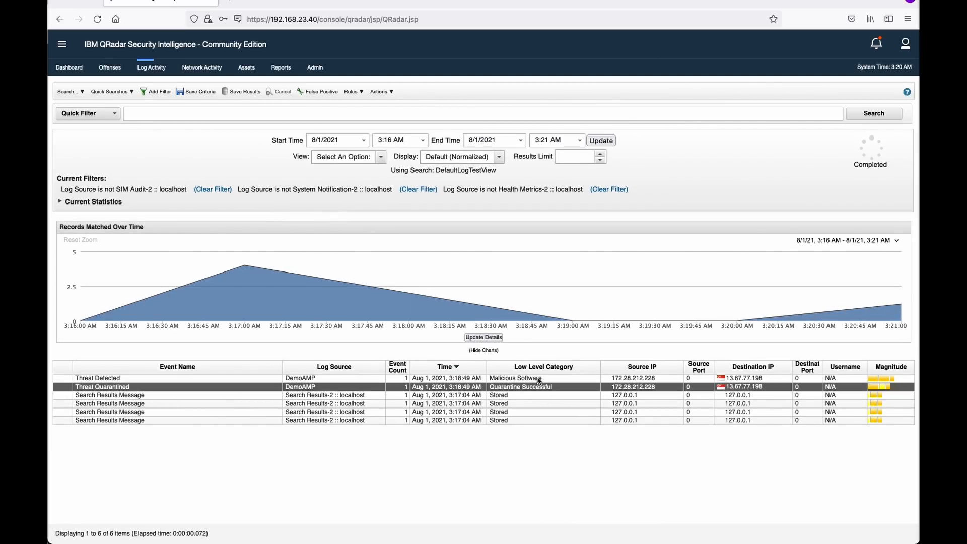
{"action": "left_click", "coordinate": [536, 378], "text": "shift"}
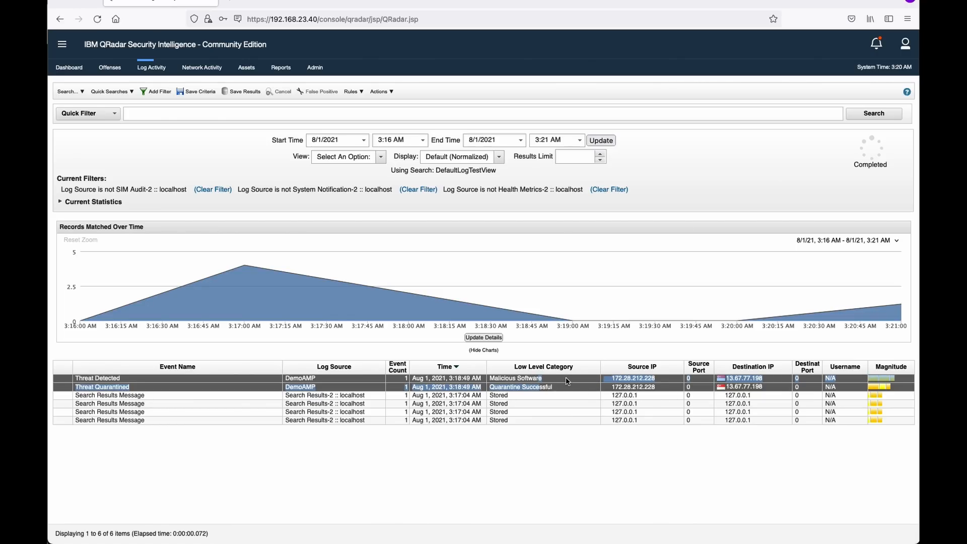
{"action": "left_click", "coordinate": [632, 391]}
{"action": "right_click", "coordinate": [632, 390]}
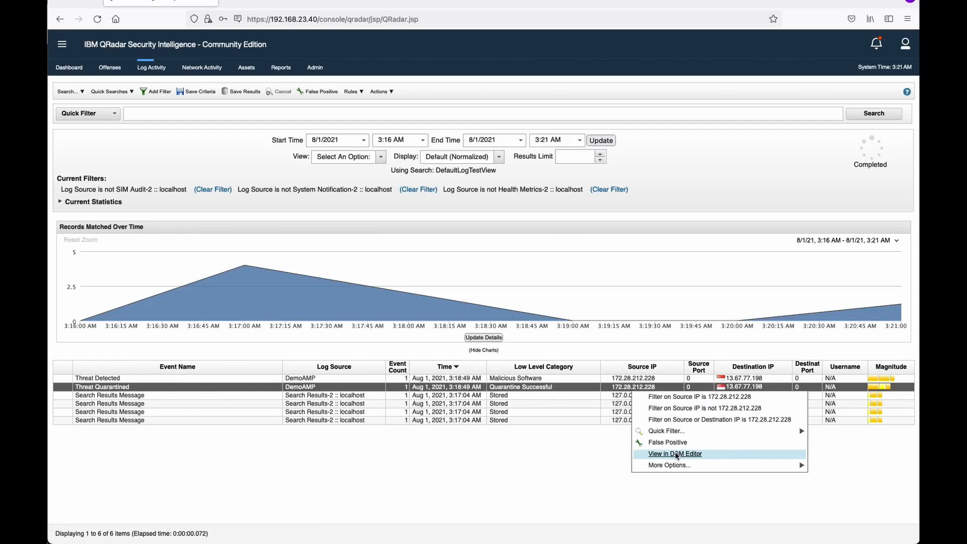
{"action": "mouse_move", "coordinate": [675, 464]}
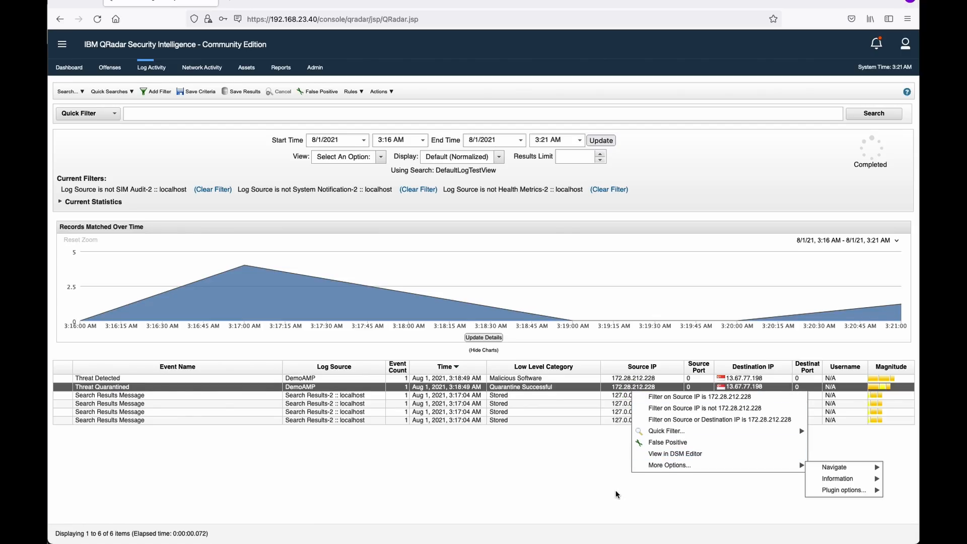
{"action": "left_click", "coordinate": [591, 454]}
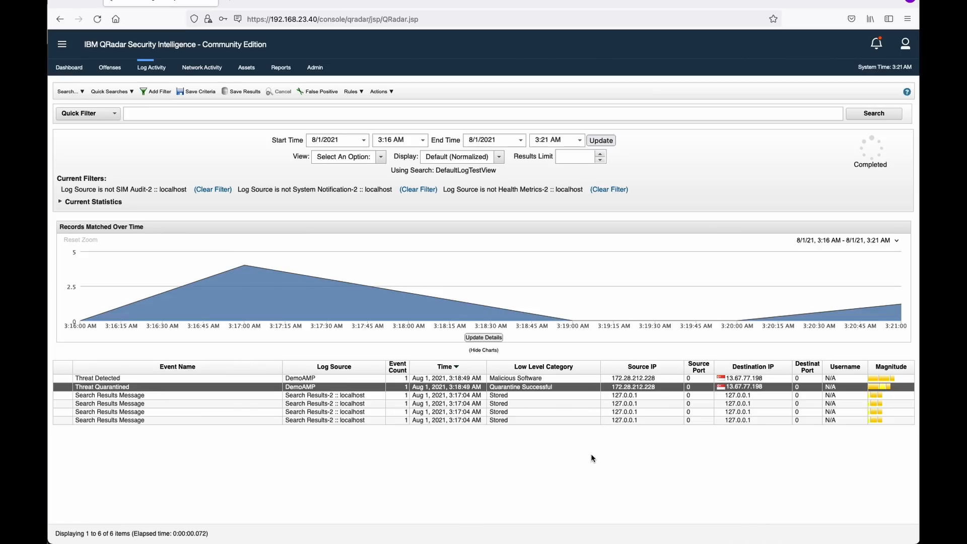
{"action": "right_click", "coordinate": [578, 389]}
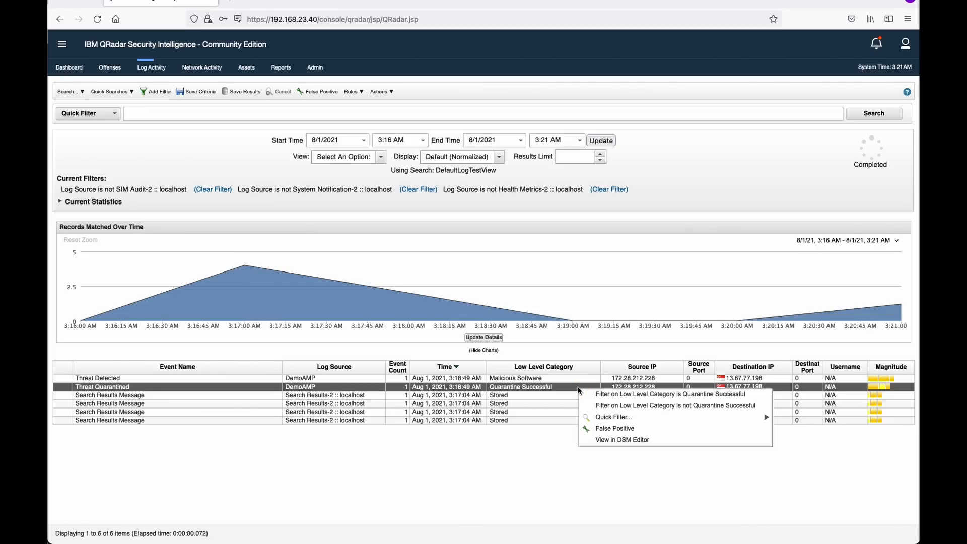
Open the event in the DSM Editor and uncheck Override system behavior for Destination IP.
{"action": "left_click", "coordinate": [610, 443]}
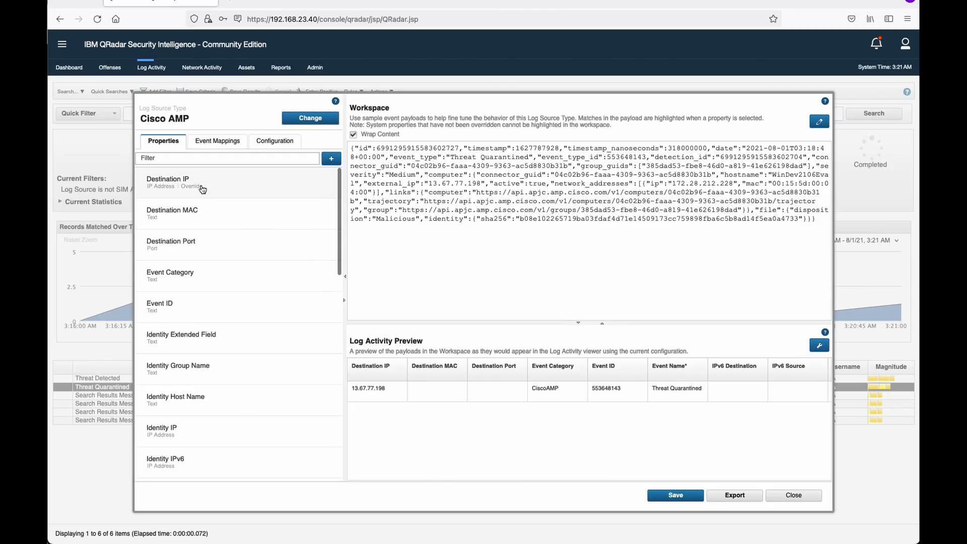
{"action": "left_click", "coordinate": [202, 187]}
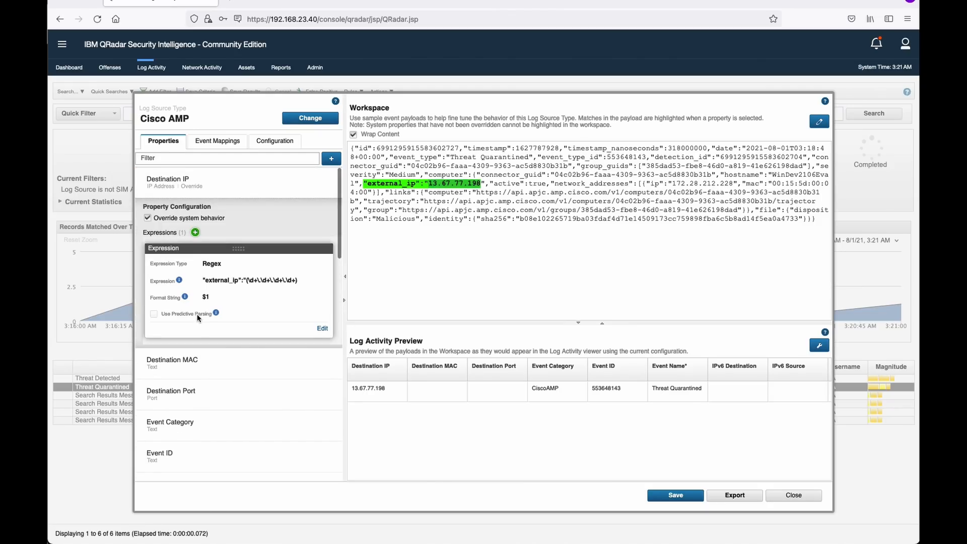
{"action": "left_click", "coordinate": [152, 219]}
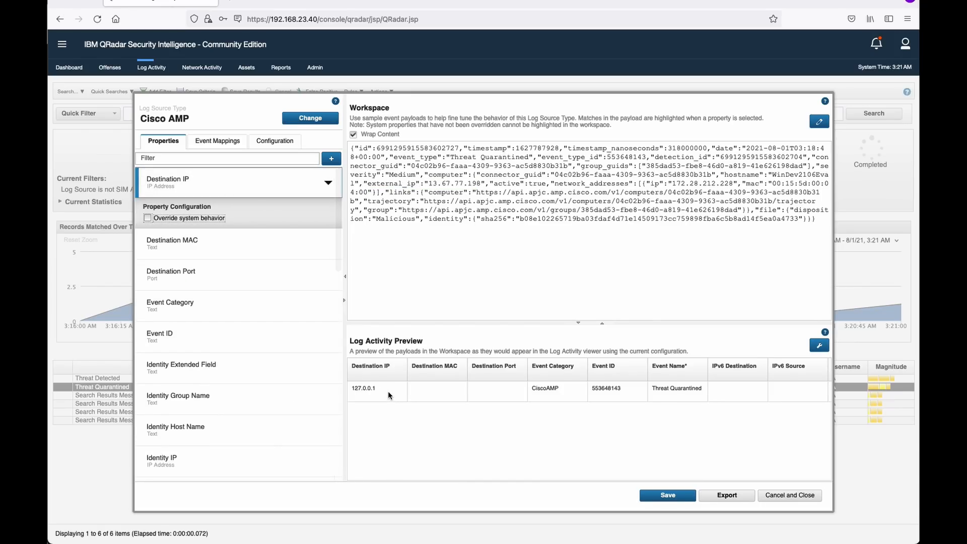
{"action": "left_click_drag", "start_coordinate": [389, 389], "coordinate": [343, 390]}
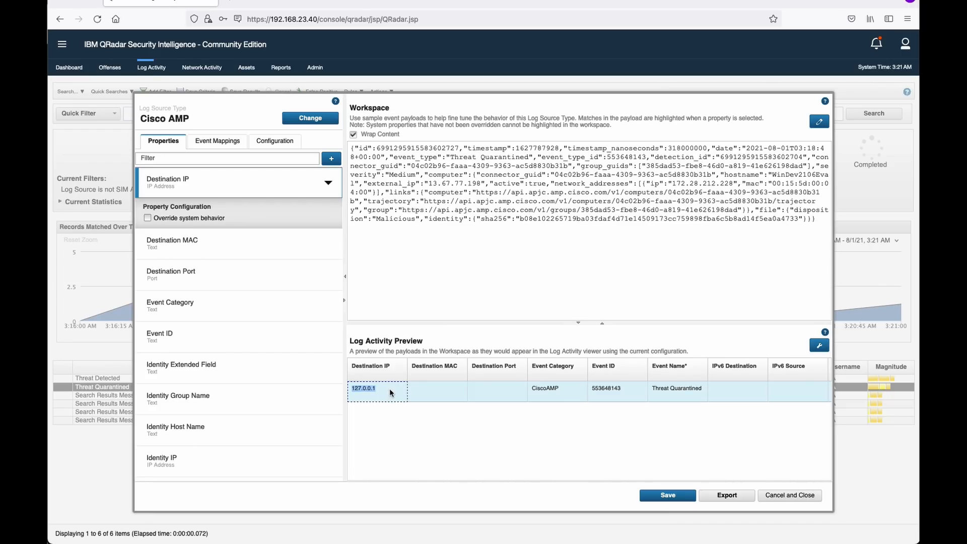
Uncheck Override system behavior for the Source IP property.
{"action": "left_click_drag", "start_coordinate": [468, 371], "coordinate": [471, 372]}
{"action": "scroll", "coordinate": [253, 410], "scroll_direction": "down", "scroll_amount": 4}
{"action": "scroll", "coordinate": [240, 368], "scroll_direction": "down", "scroll_amount": 7}
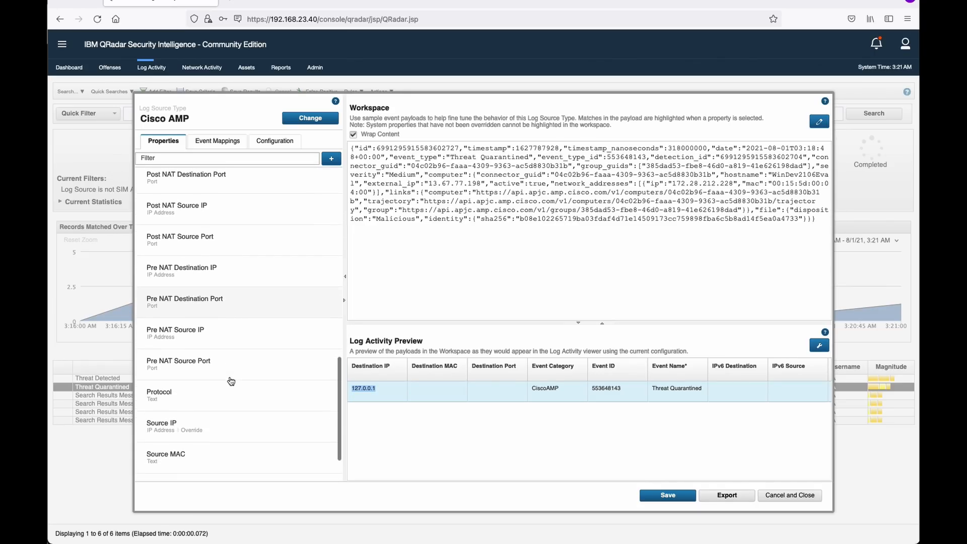
{"action": "left_click", "coordinate": [222, 423]}
{"action": "left_click", "coordinate": [147, 345]}
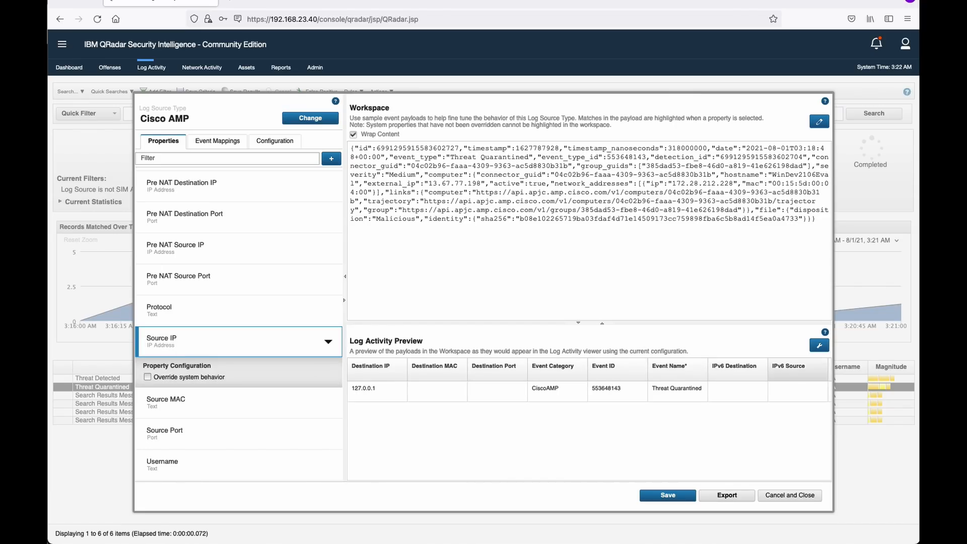
Inspect the parsed Source IP 127.0.0.1 in the preview, then expand the Destination IP property.
{"action": "scroll", "coordinate": [588, 383], "scroll_direction": "right", "scroll_amount": 3}
{"action": "scroll", "coordinate": [590, 383], "scroll_direction": "right", "scroll_amount": 5}
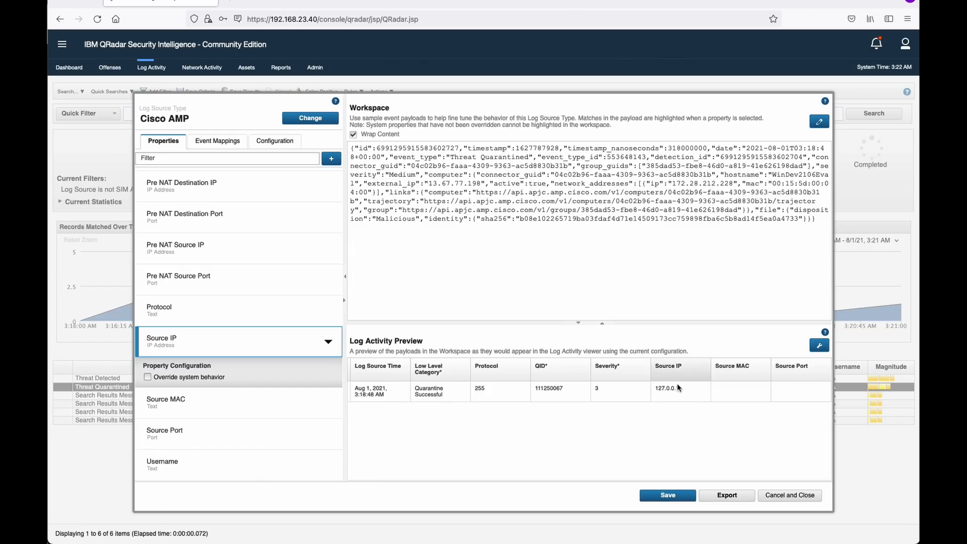
{"action": "double_click", "coordinate": [656, 390]}
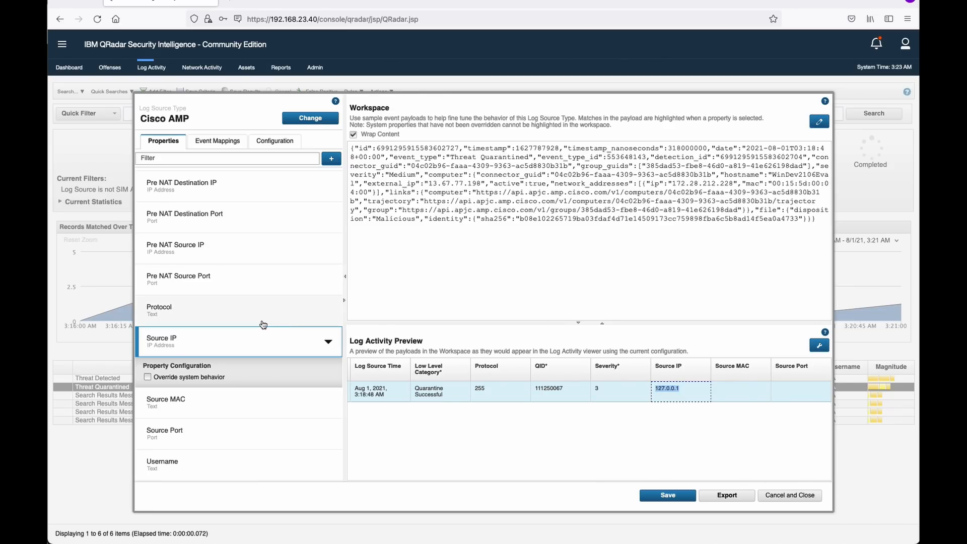
{"action": "scroll", "coordinate": [262, 329], "scroll_direction": "up", "scroll_amount": 10}
{"action": "scroll", "coordinate": [262, 329], "scroll_direction": "up", "scroll_amount": 1}
{"action": "left_click", "coordinate": [231, 186]}
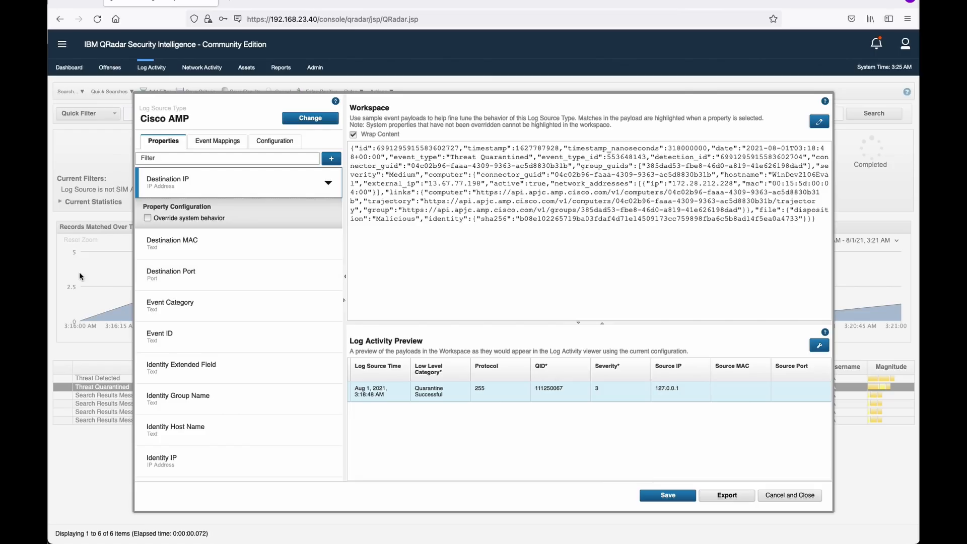
Enable Override system behavior for Destination IP, applying the external_ip regex with format $1.
{"action": "left_click", "coordinate": [148, 218]}
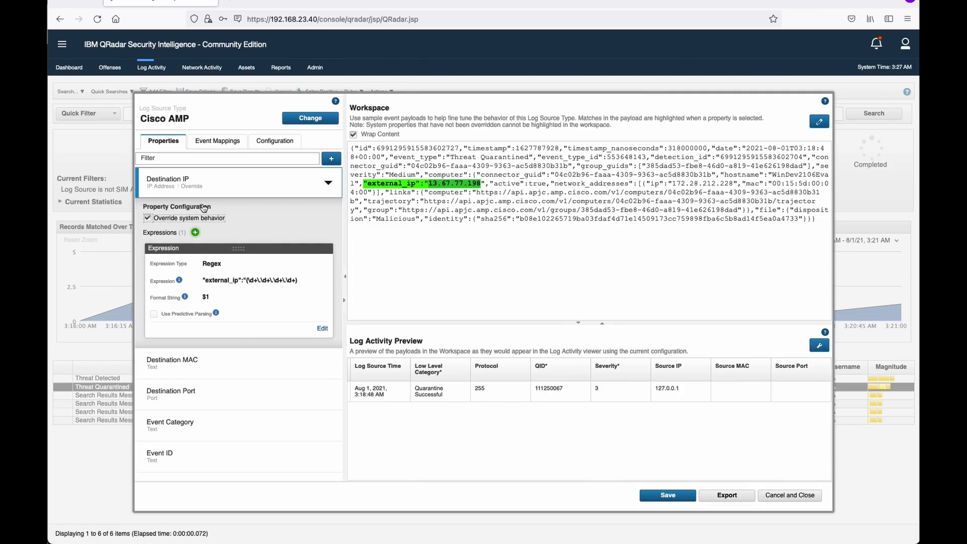
{"action": "left_click", "coordinate": [148, 219]}
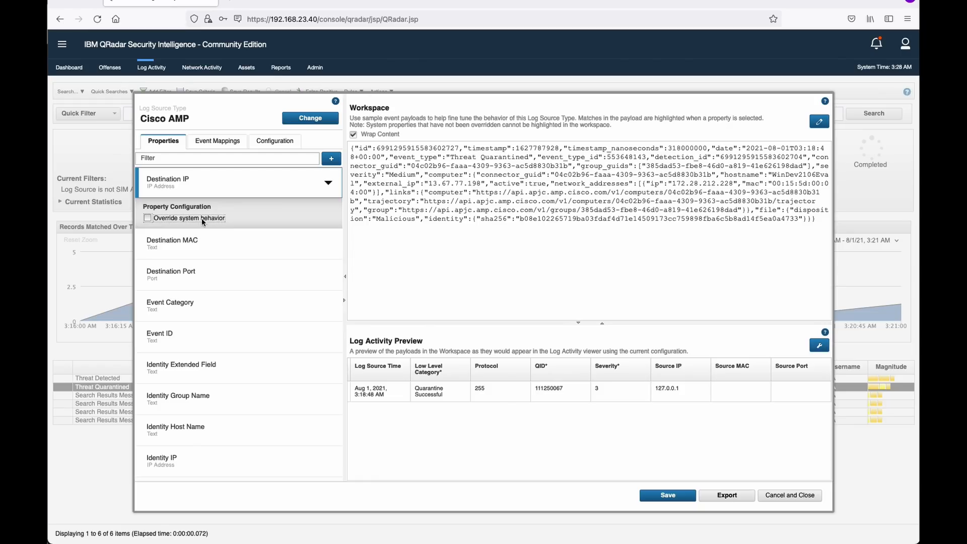
{"action": "left_click", "coordinate": [148, 218]}
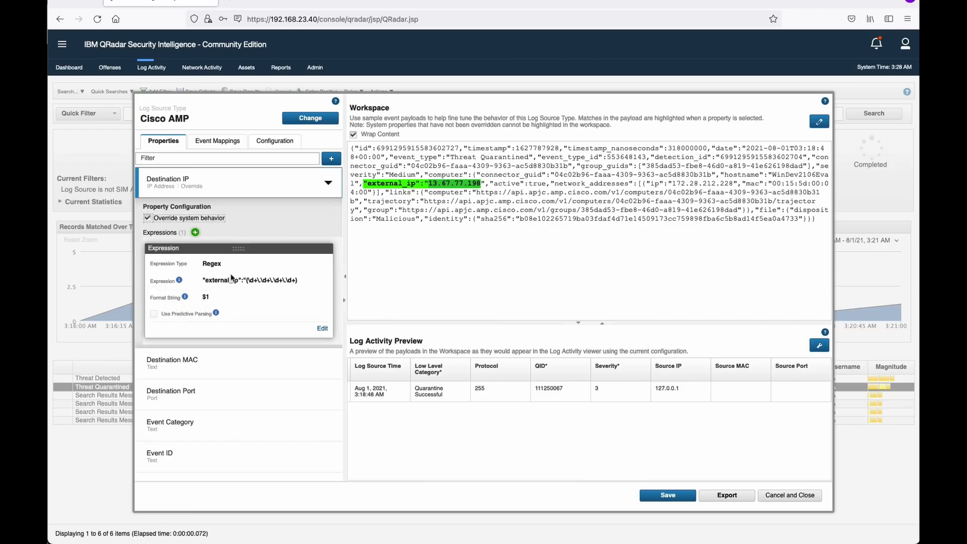
Edit the Destination IP expression, keep Regex as its type, and select the existing pattern.
{"action": "left_click", "coordinate": [325, 329]}
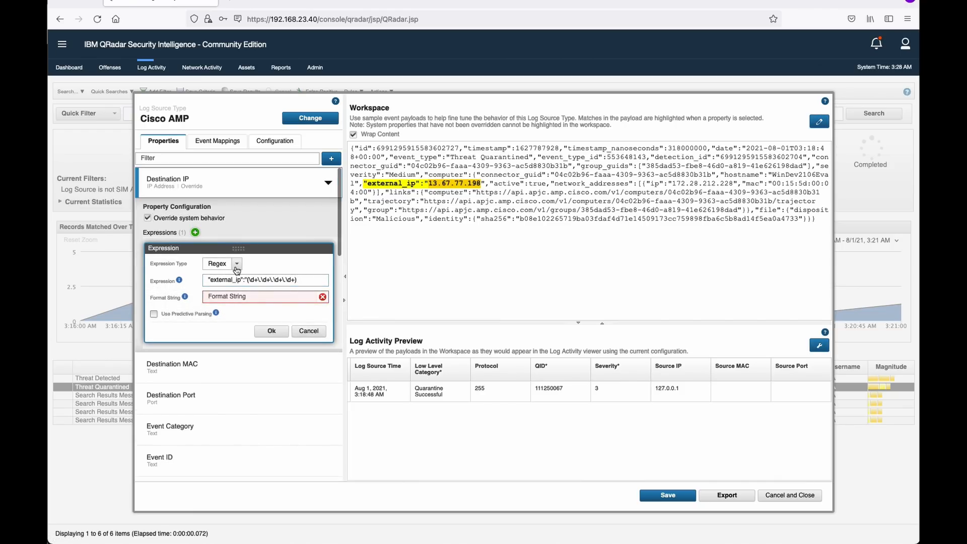
{"action": "left_click", "coordinate": [237, 264]}
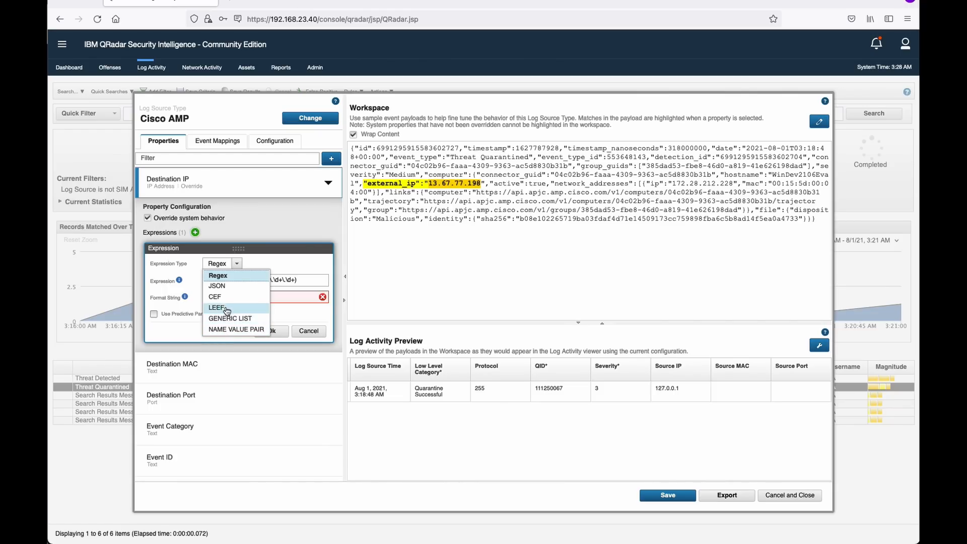
{"action": "left_click", "coordinate": [232, 277]}
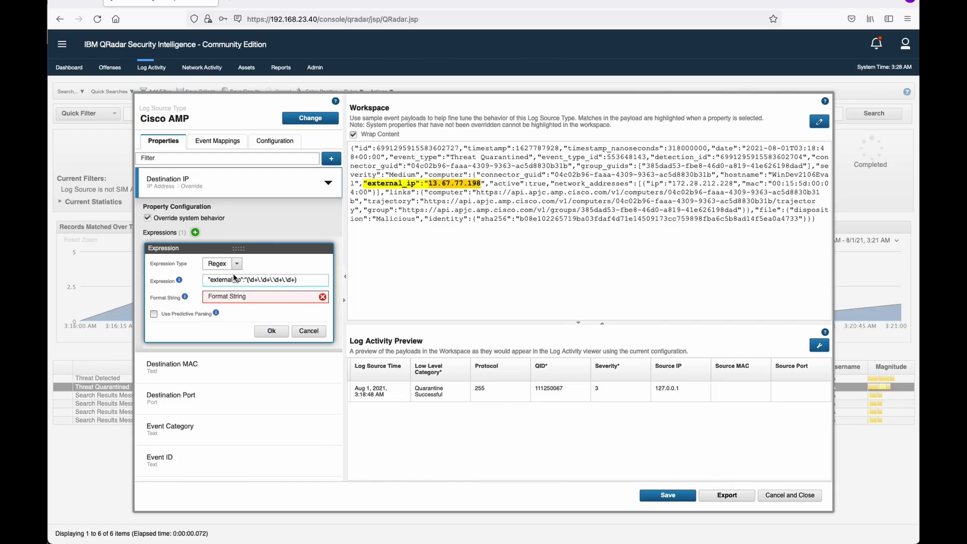
{"action": "left_click_drag", "start_coordinate": [307, 279], "coordinate": [182, 278]}
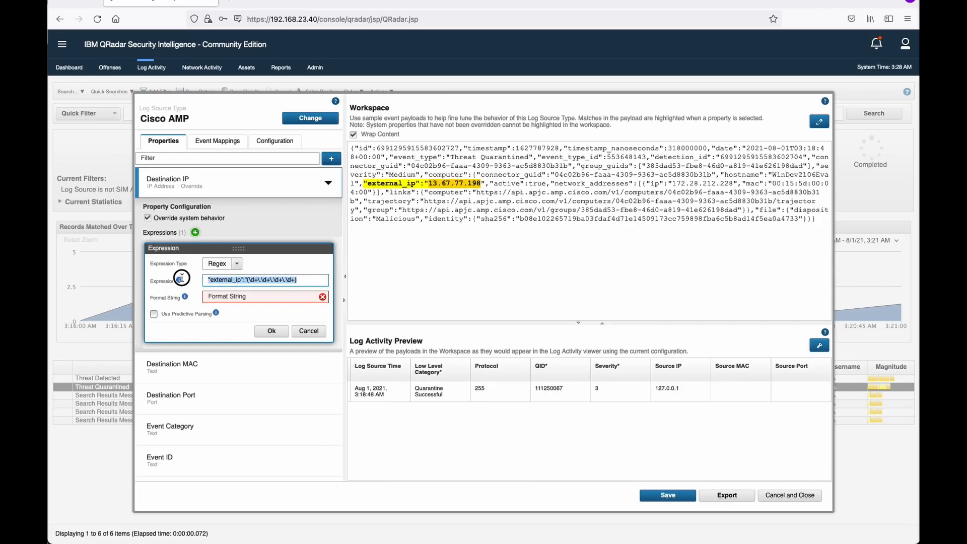
Delete the old Destination IP regex, leaving the Expression field empty.
{"action": "key", "text": "BackSpace"}
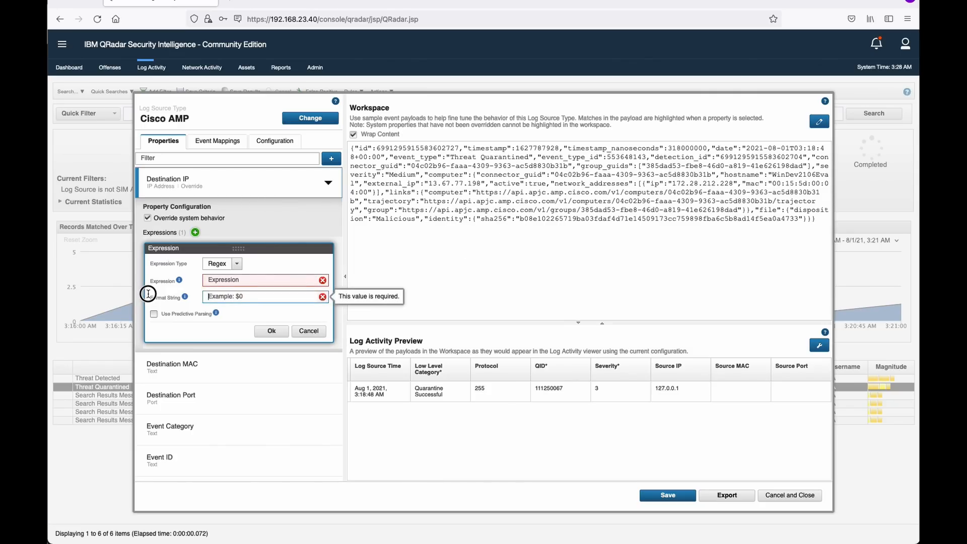
{"action": "mouse_move", "coordinate": [184, 285]}
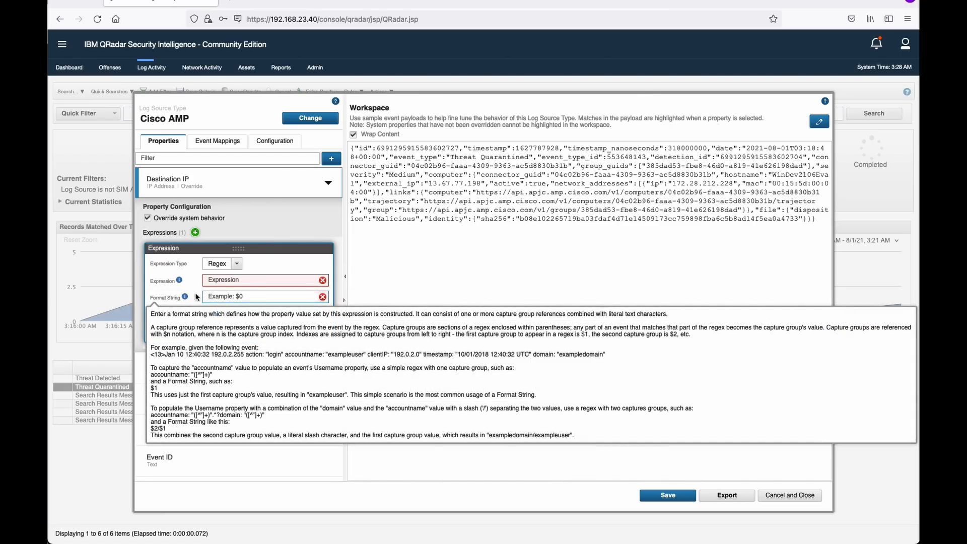
{"action": "left_click", "coordinate": [223, 283]}
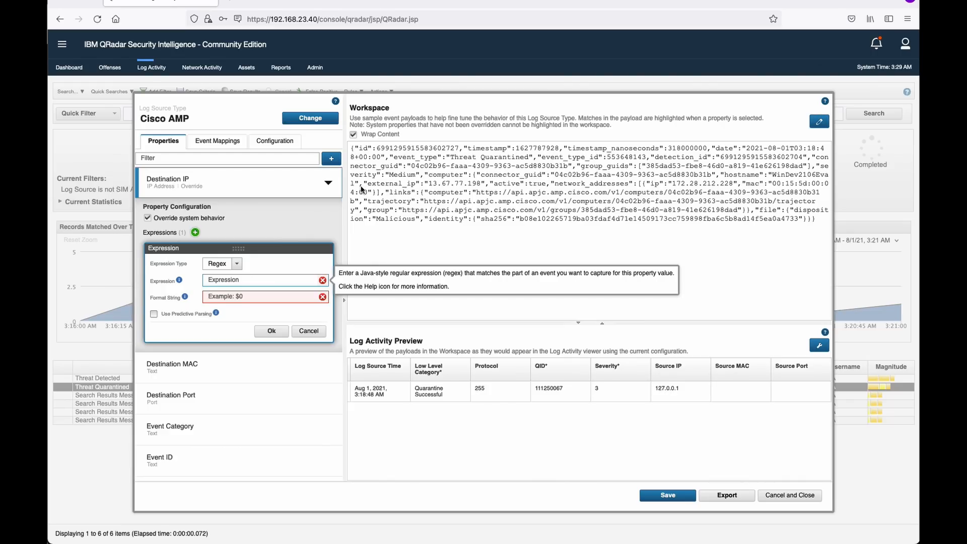
{"action": "left_click_drag", "start_coordinate": [364, 184], "coordinate": [483, 187]}
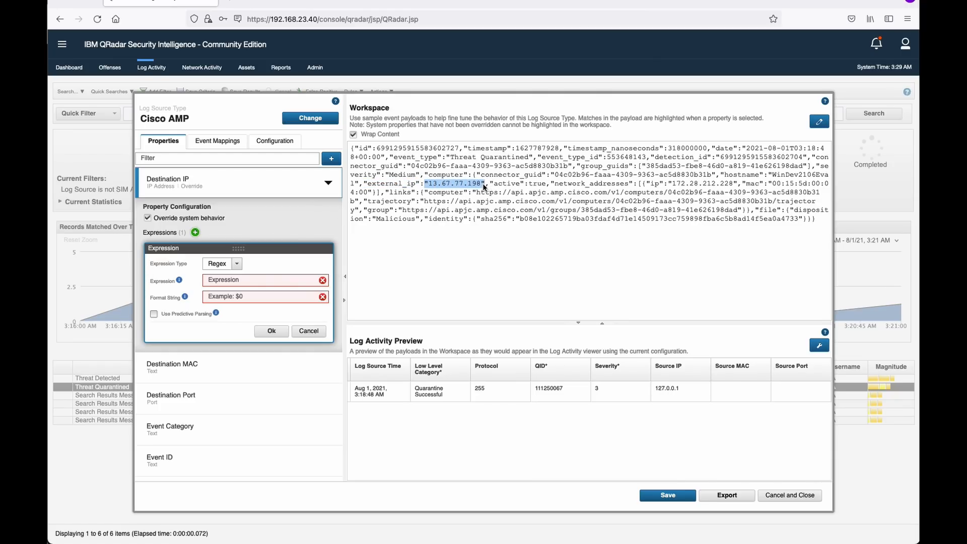
{"action": "left_click", "coordinate": [246, 280]}
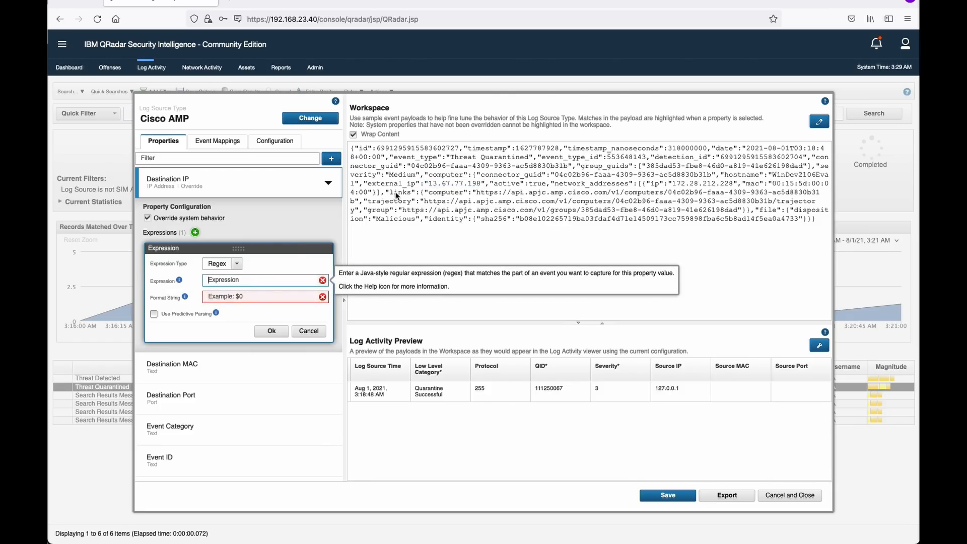
Select the "external_ip" key in the Workspace sample payload to reuse in the expression.
{"action": "left_click", "coordinate": [366, 184]}
{"action": "left_click_drag", "start_coordinate": [365, 185], "coordinate": [428, 185]}
{"action": "key", "text": "ctrl+c"}
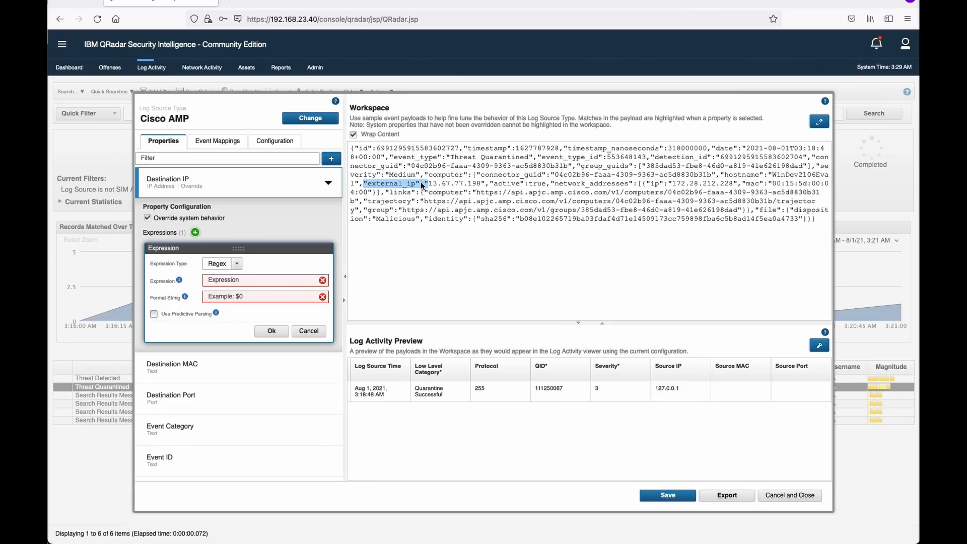
{"action": "left_click", "coordinate": [299, 280]}
Enter the expression "external_ip":"(\d+\.) so it captures the first octet 13.
{"action": "key", "text": "ctrl+v"}
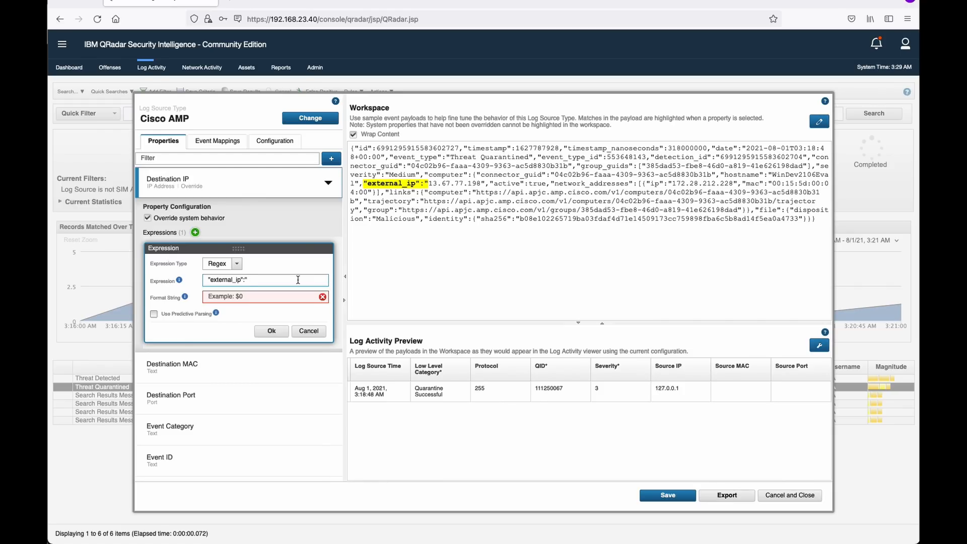
{"action": "type", "text": "("}
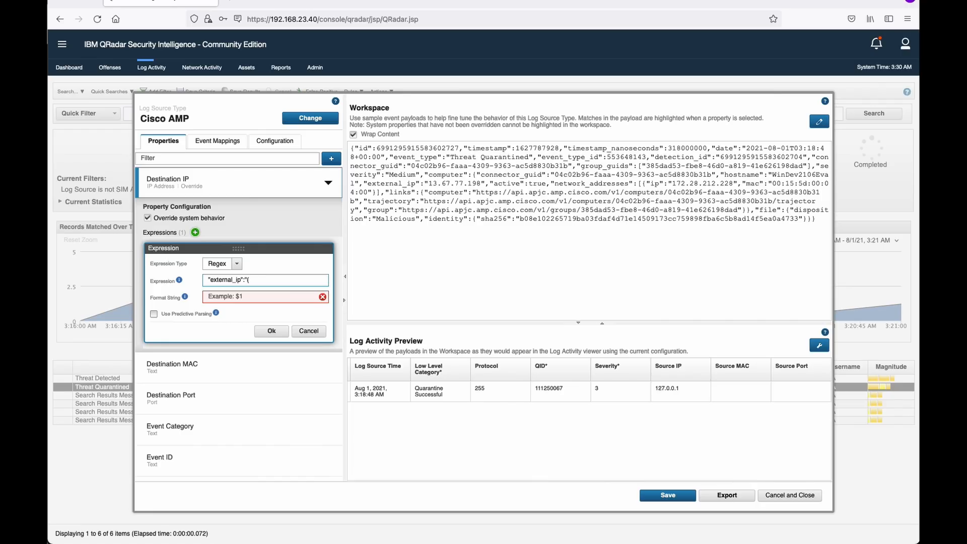
{"action": "type", "text": "\\d"}
{"action": "type", "text": "+\\."}
{"action": "type", "text": ")"}
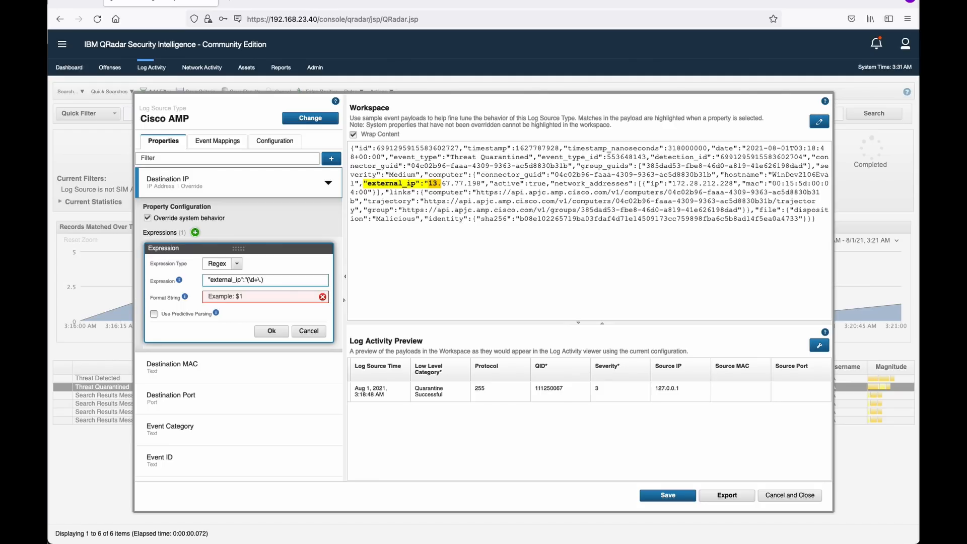
Extend the capture group with further \d+ octets toward the full address 13.67.77.198.
{"action": "type", "text": "\\"}
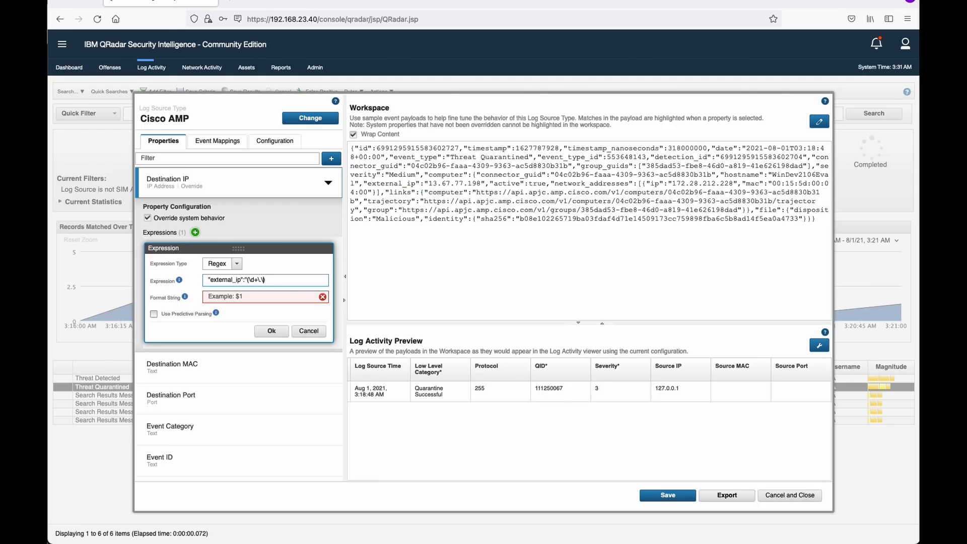
{"action": "type", "text": "d"}
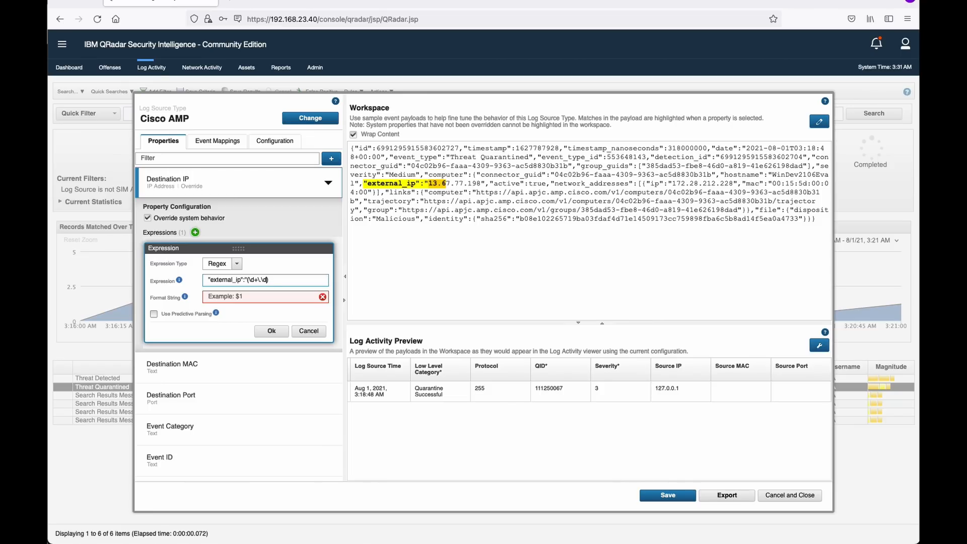
{"action": "key", "text": "BackSpace"}
{"action": "key", "text": "BackSpace"}
{"action": "type", "text": "\\d"}
{"action": "type", "text": "+"}
{"action": "type", "text": "\\."}
{"action": "type", "text": "\\"}
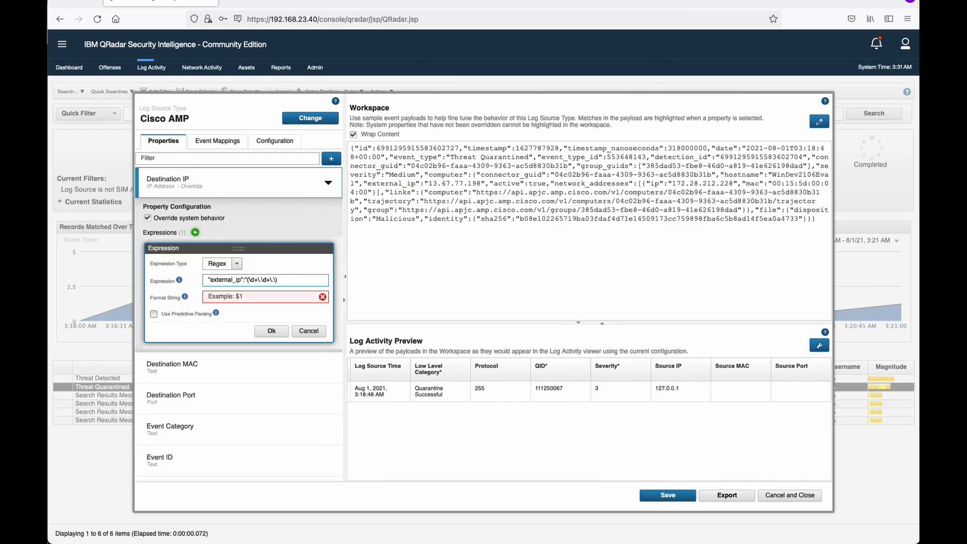
{"action": "type", "text": "d"}
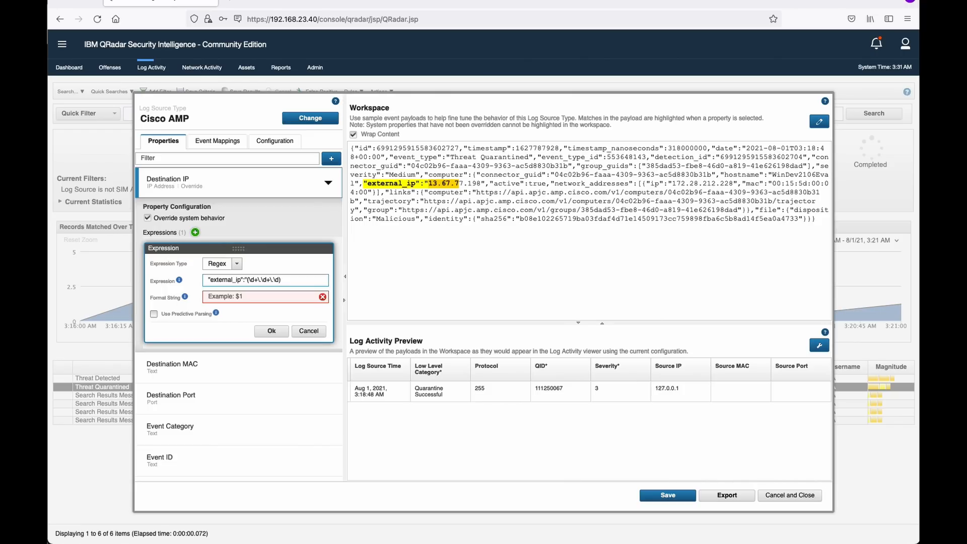
{"action": "type", "text": "+\\.\\"}
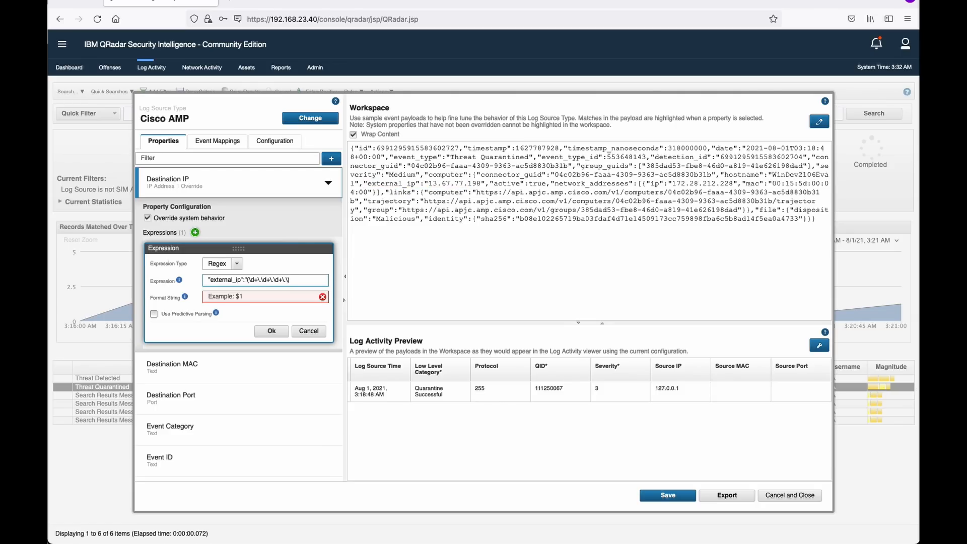
{"action": "type", "text": "d+"}
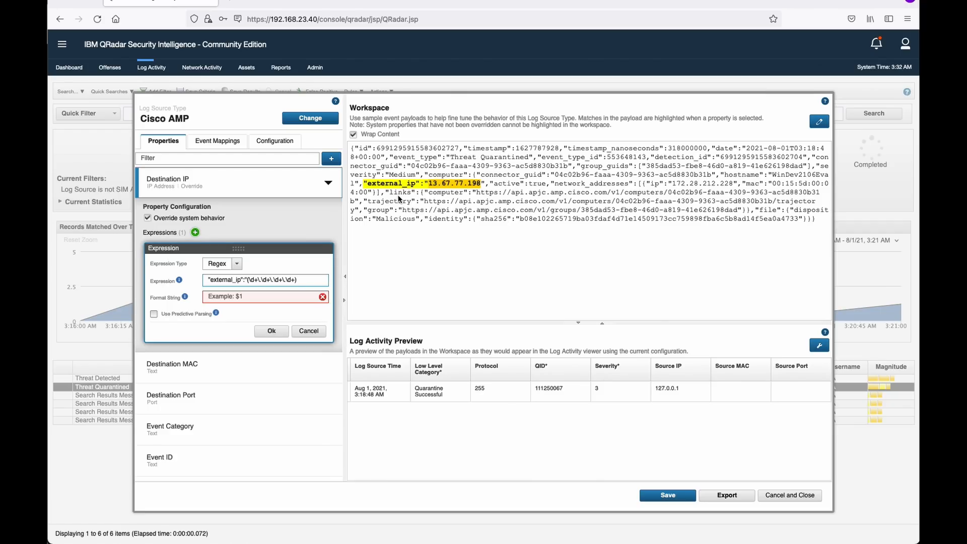
Scroll the preview to the Destination IP column and highlight the extracted 13.67.77.198.
{"action": "left_click", "coordinate": [486, 186]}
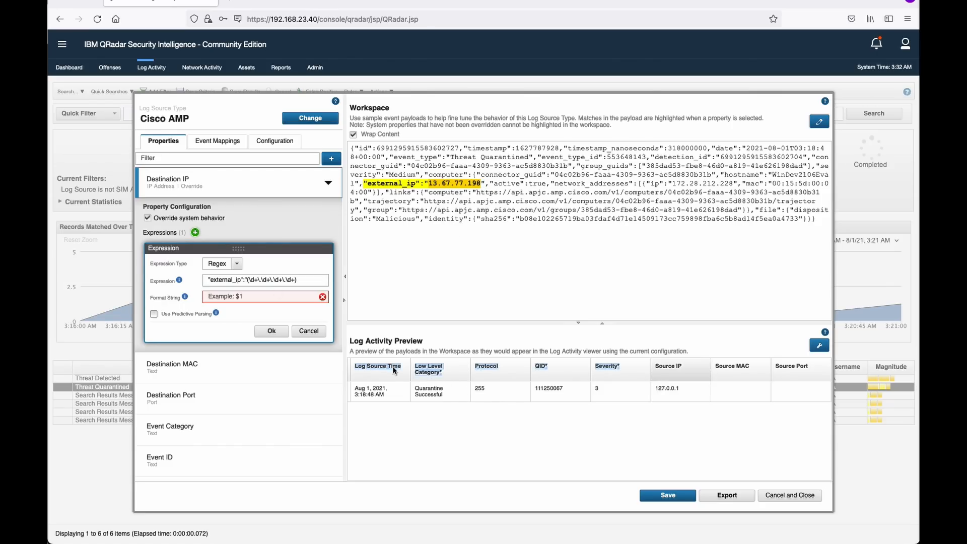
{"action": "scroll", "coordinate": [404, 363], "scroll_direction": "right", "scroll_amount": 10}
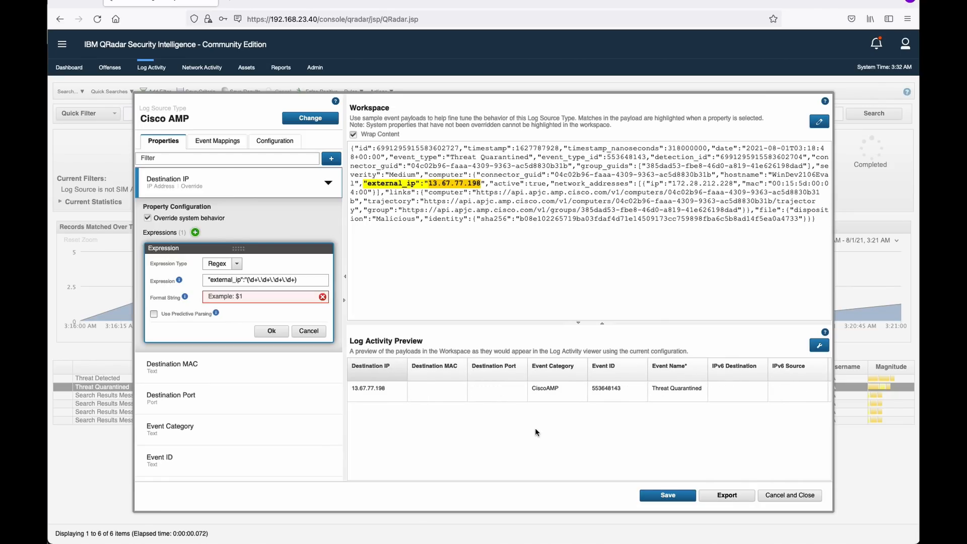
{"action": "left_click_drag", "start_coordinate": [386, 388], "coordinate": [350, 391]}
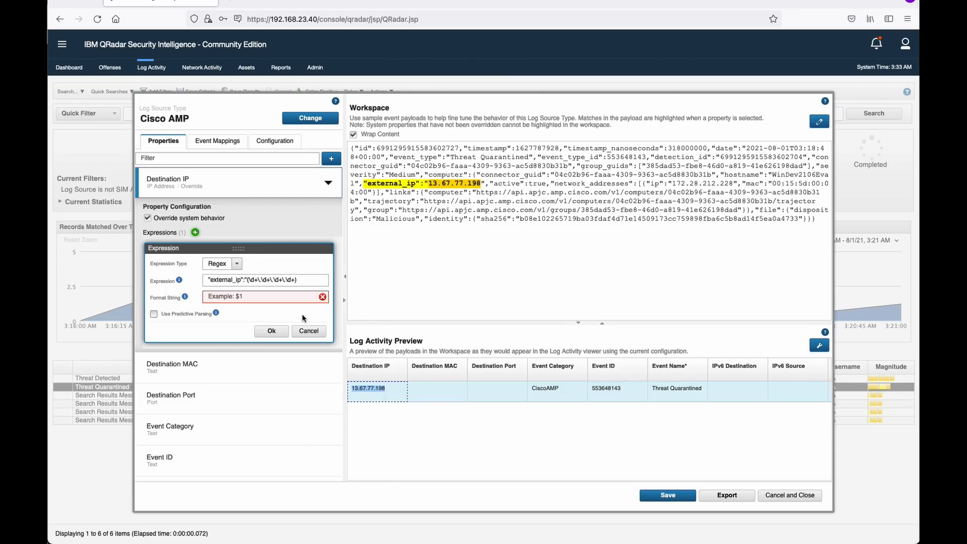
Set the Destination IP expression's format string to $1 and confirm it.
{"action": "left_click", "coordinate": [272, 297]}
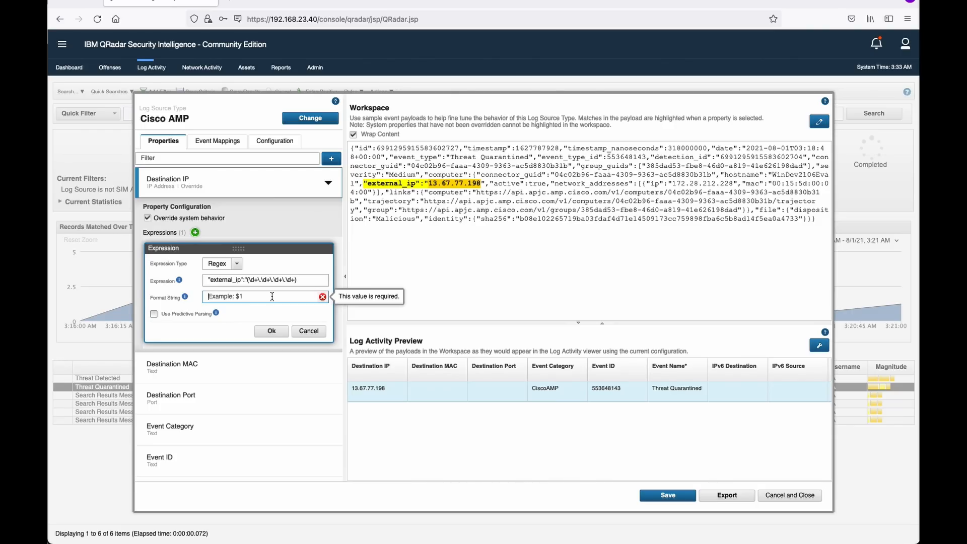
{"action": "type", "text": "$1"}
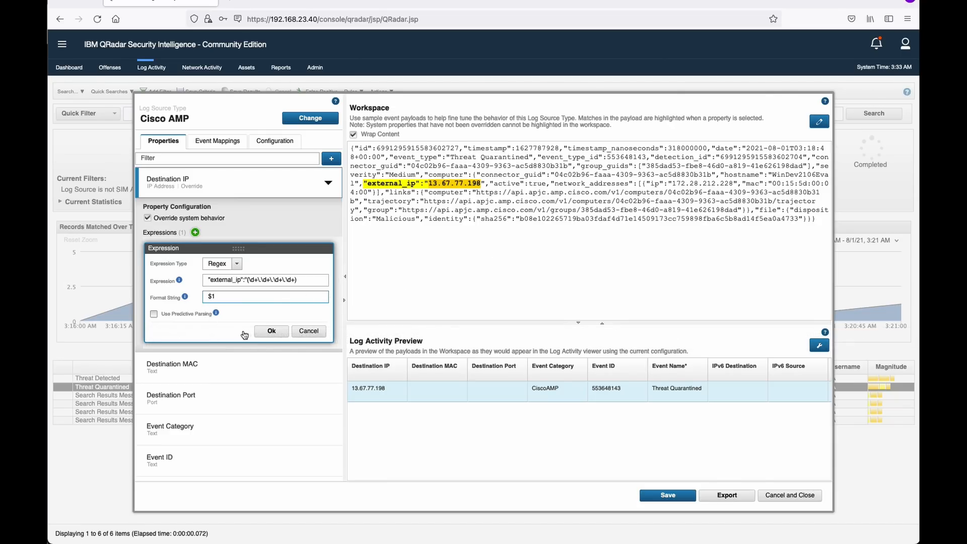
{"action": "left_click", "coordinate": [271, 332]}
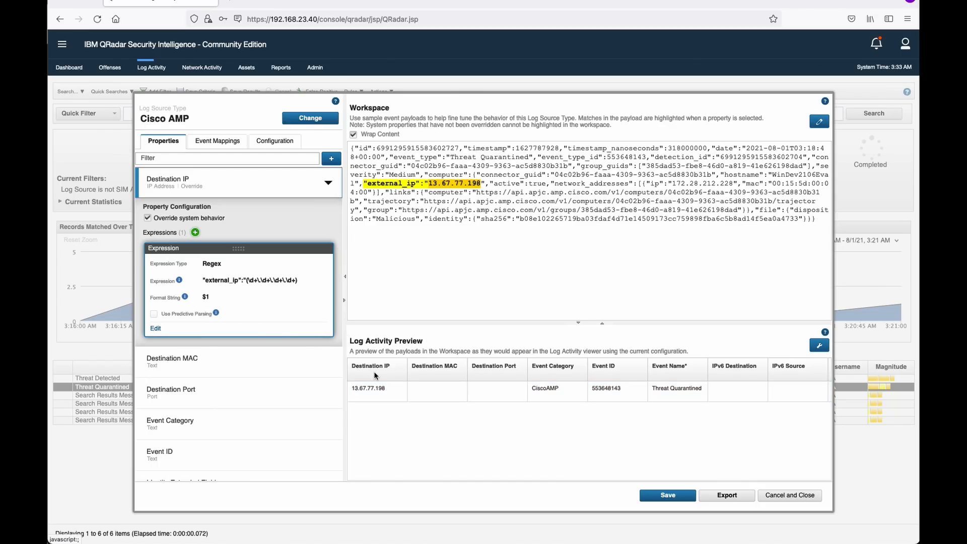
Review the Source IP override, then save and close the Cisco AMP log source type editor.
{"action": "left_click_drag", "start_coordinate": [386, 389], "coordinate": [351, 391]}
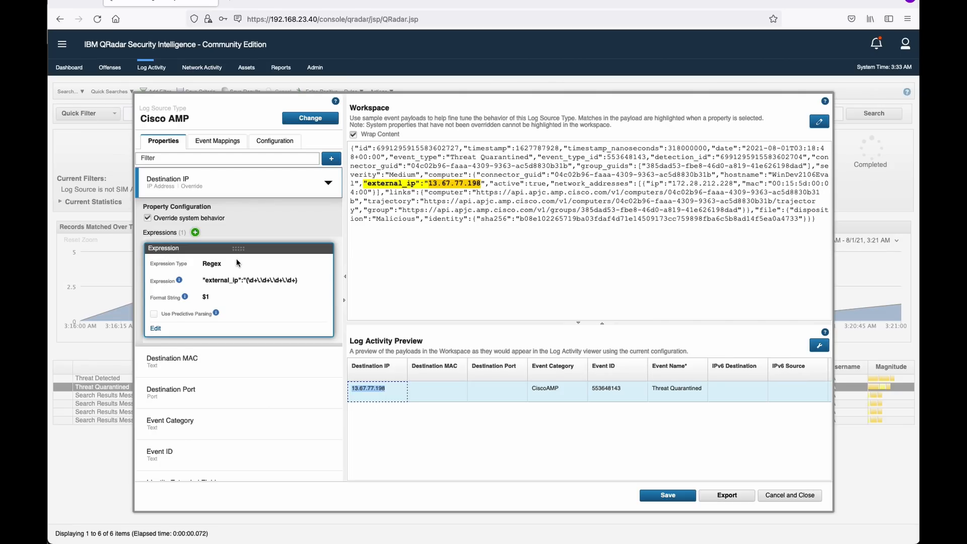
{"action": "scroll", "coordinate": [286, 328], "scroll_direction": "down", "scroll_amount": 12}
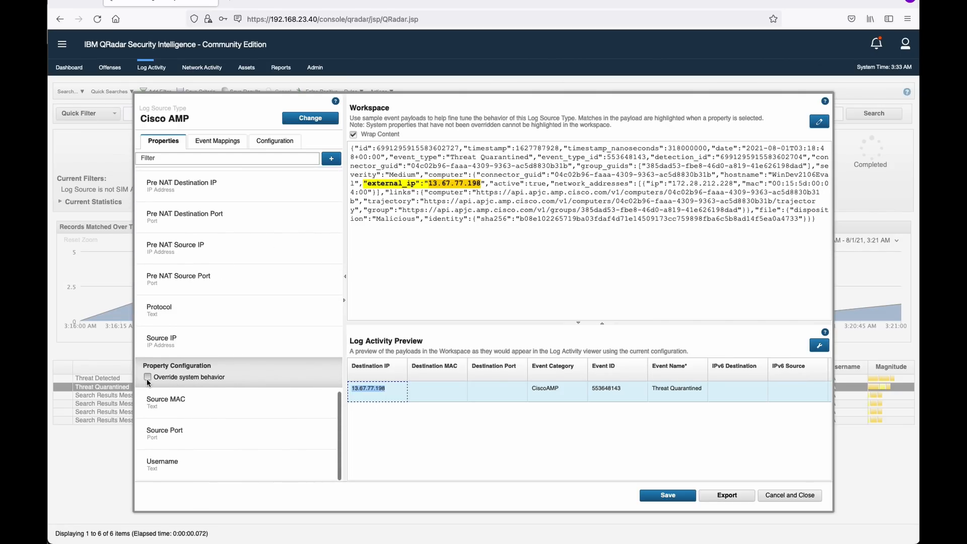
{"action": "left_click", "coordinate": [147, 378]}
{"action": "scroll", "coordinate": [241, 382], "scroll_direction": "down", "scroll_amount": 3}
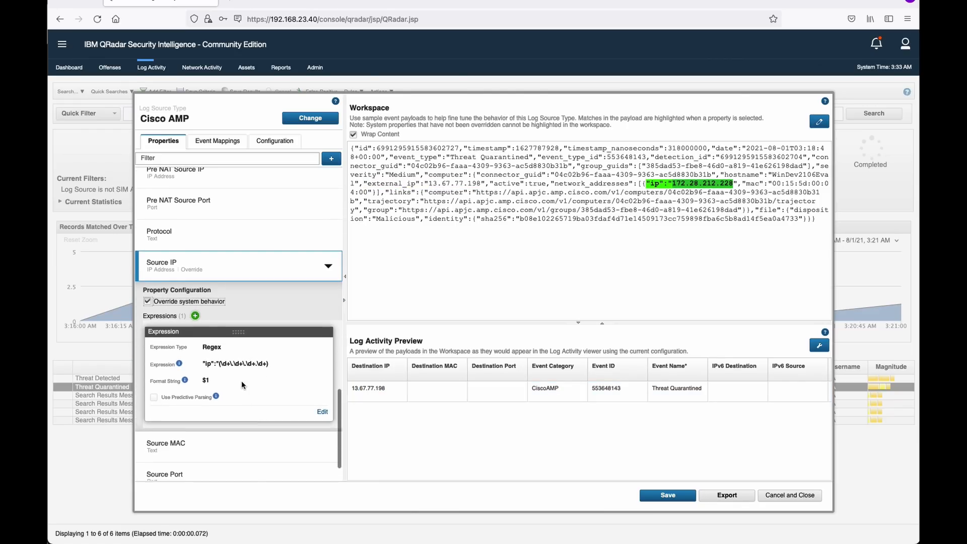
{"action": "left_click", "coordinate": [663, 498]}
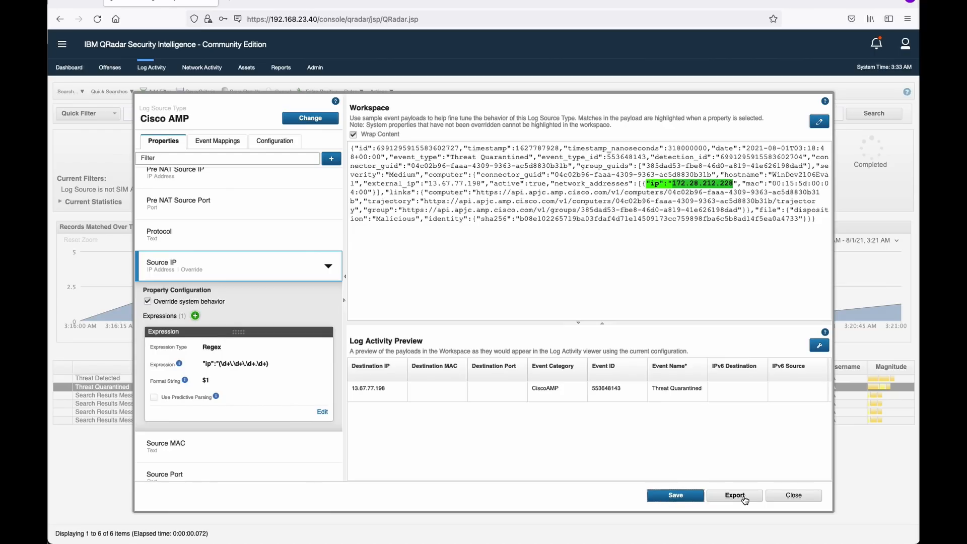
{"action": "left_click", "coordinate": [789, 498]}
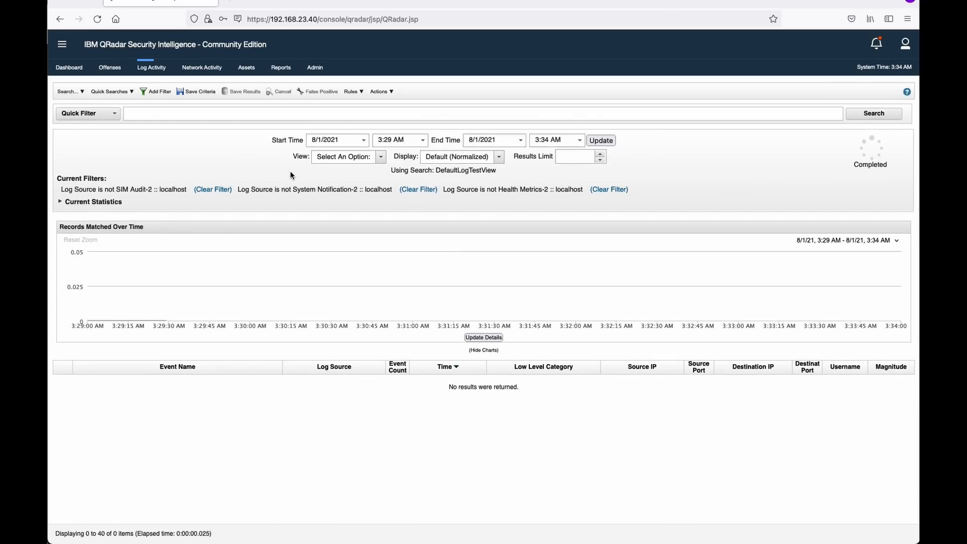
Change the Log Activity time range from Last 5 Minutes to Last 24 Hours, then Last 7 Days.
{"action": "left_click", "coordinate": [335, 157]}
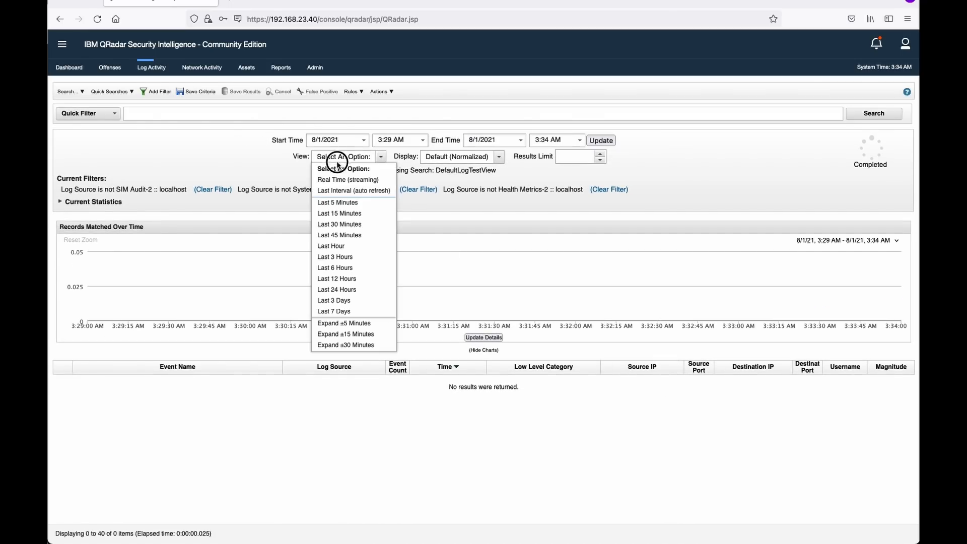
{"action": "left_click", "coordinate": [334, 203]}
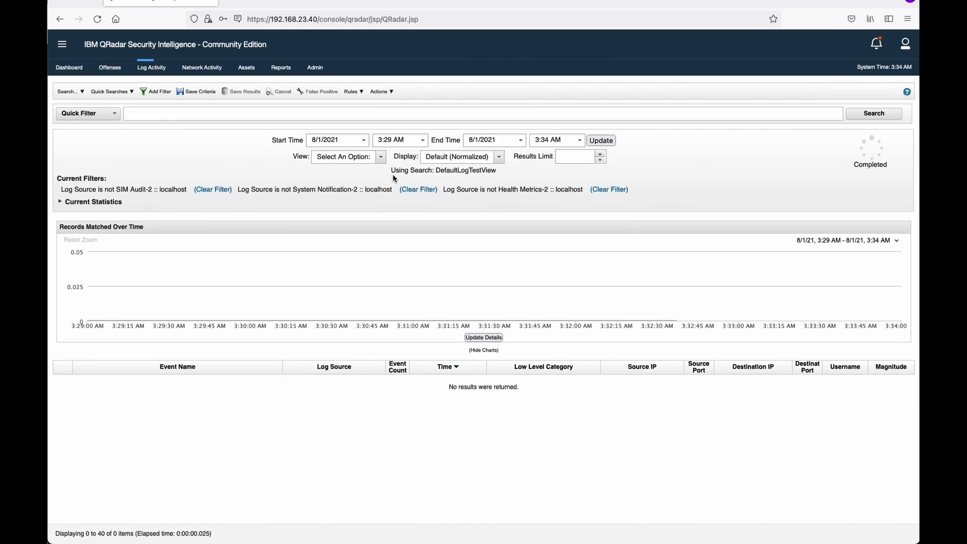
{"action": "left_click", "coordinate": [371, 157]}
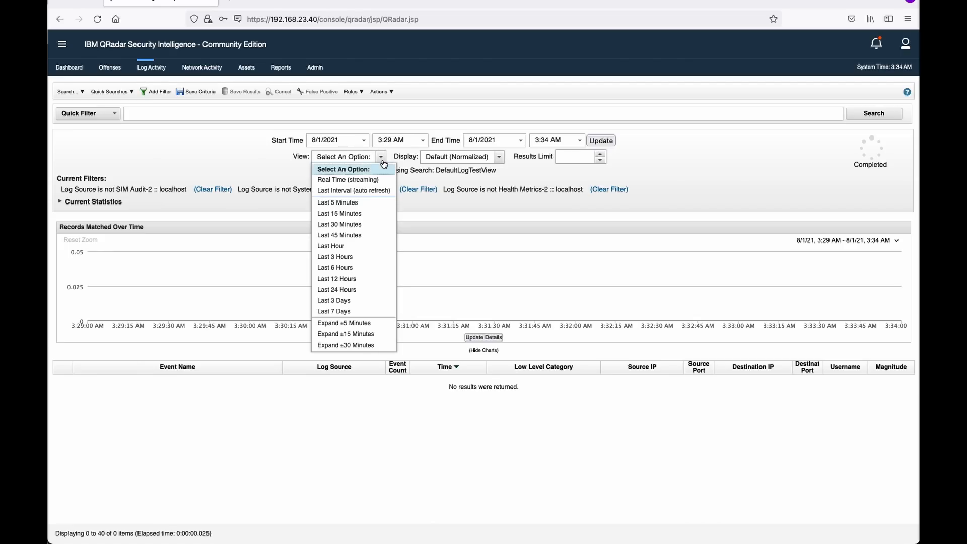
{"action": "left_click", "coordinate": [348, 289]}
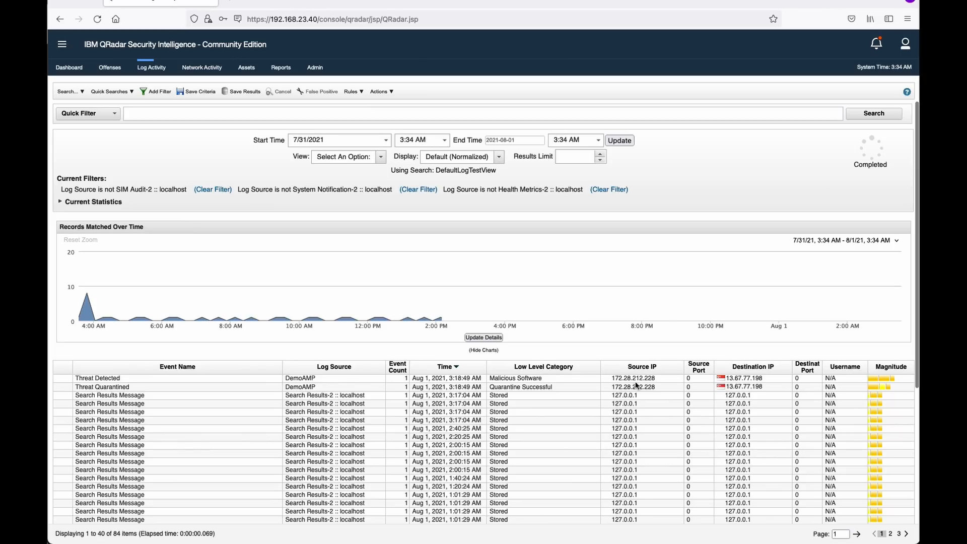
{"action": "scroll", "coordinate": [663, 386], "scroll_direction": "down", "scroll_amount": 5}
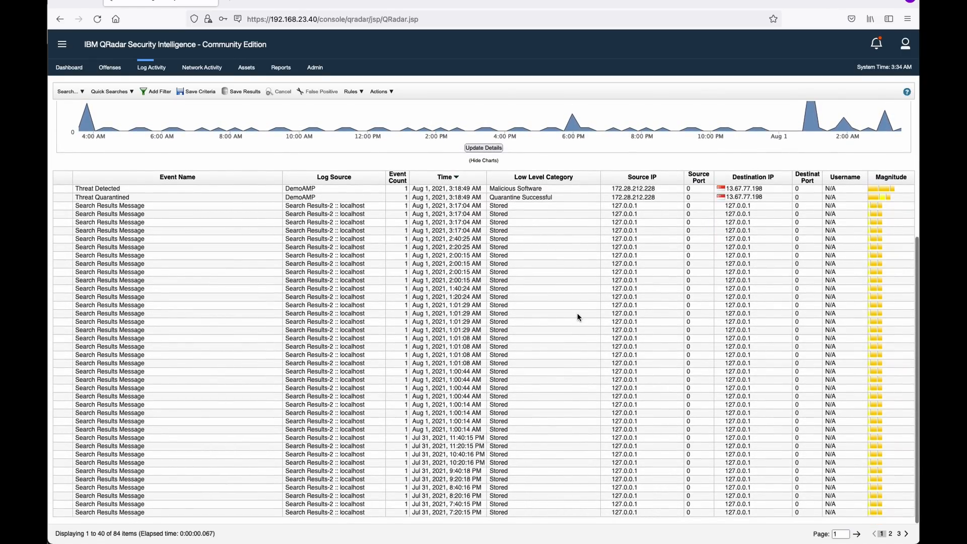
{"action": "scroll", "coordinate": [577, 315], "scroll_direction": "up", "scroll_amount": 8}
{"action": "left_click", "coordinate": [375, 155]}
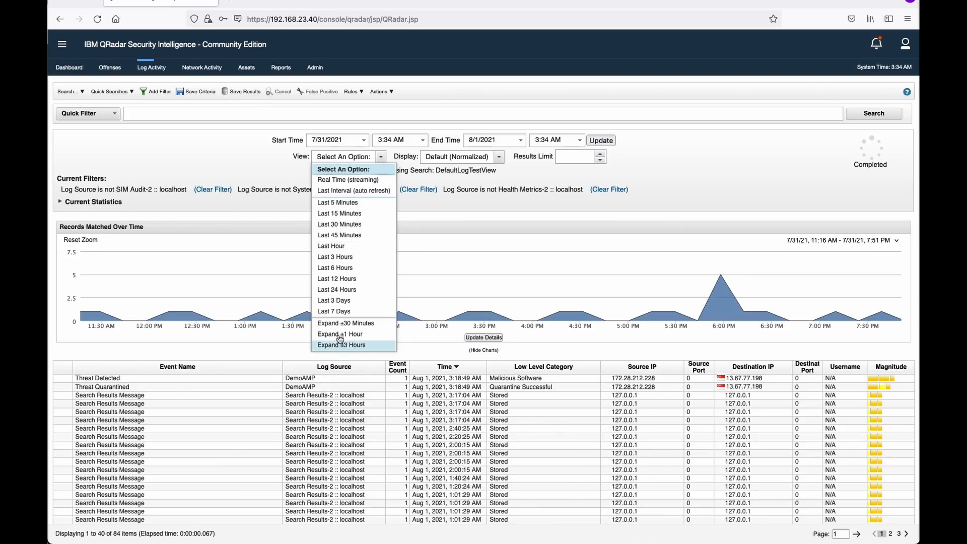
{"action": "left_click", "coordinate": [336, 311]}
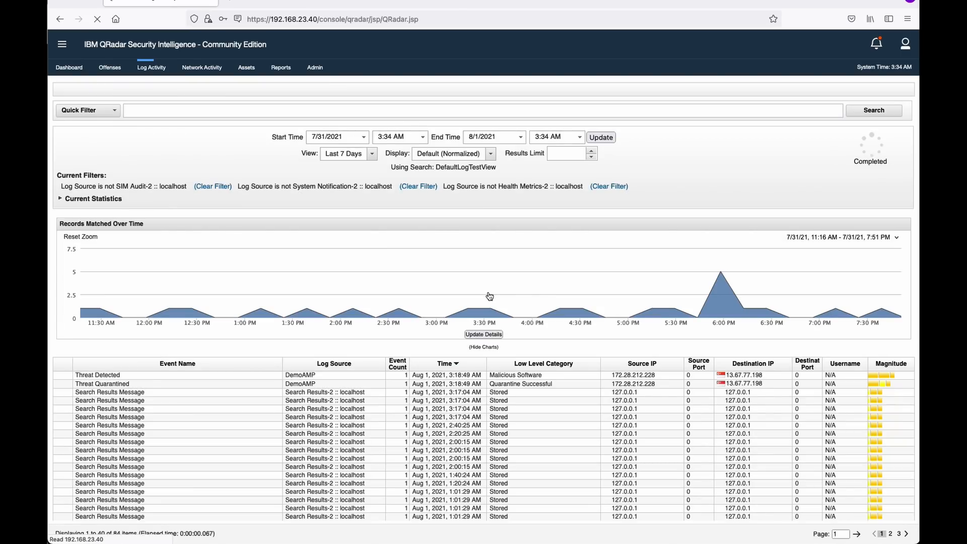
Page through results to page 3 and select the 4:00:18 AM Search Results Message event.
{"action": "scroll", "coordinate": [488, 295], "scroll_direction": "down", "scroll_amount": 4}
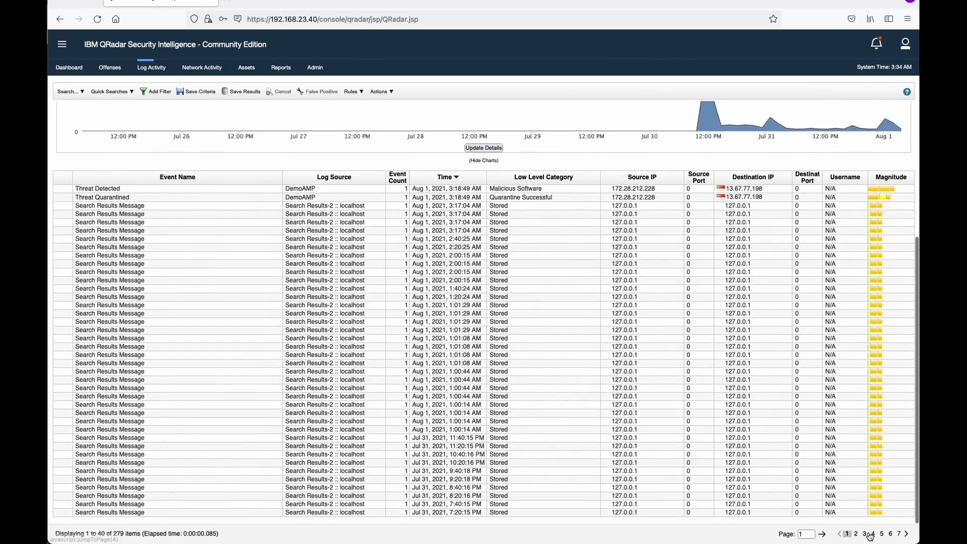
{"action": "left_click", "coordinate": [856, 535]}
{"action": "left_click", "coordinate": [865, 535]}
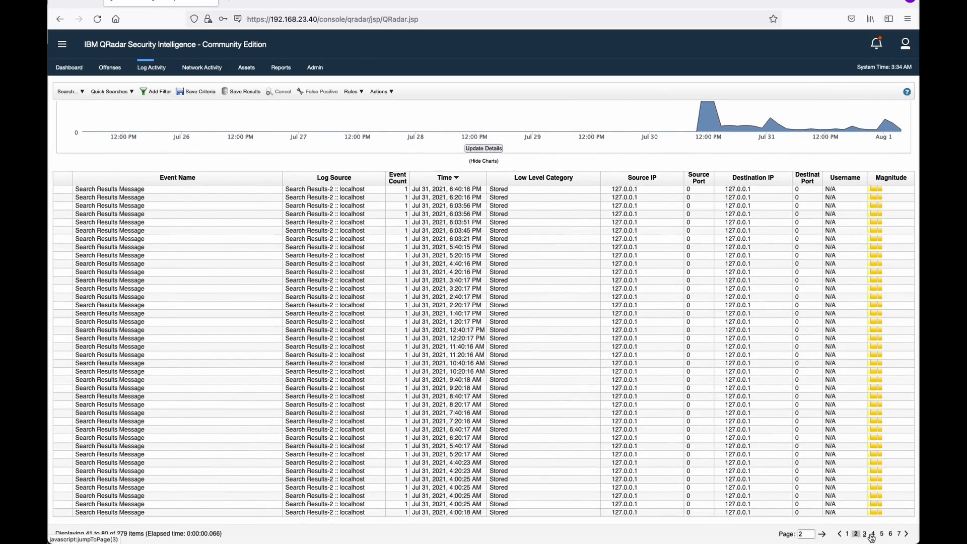
{"action": "scroll", "coordinate": [476, 396], "scroll_direction": "up", "scroll_amount": 4}
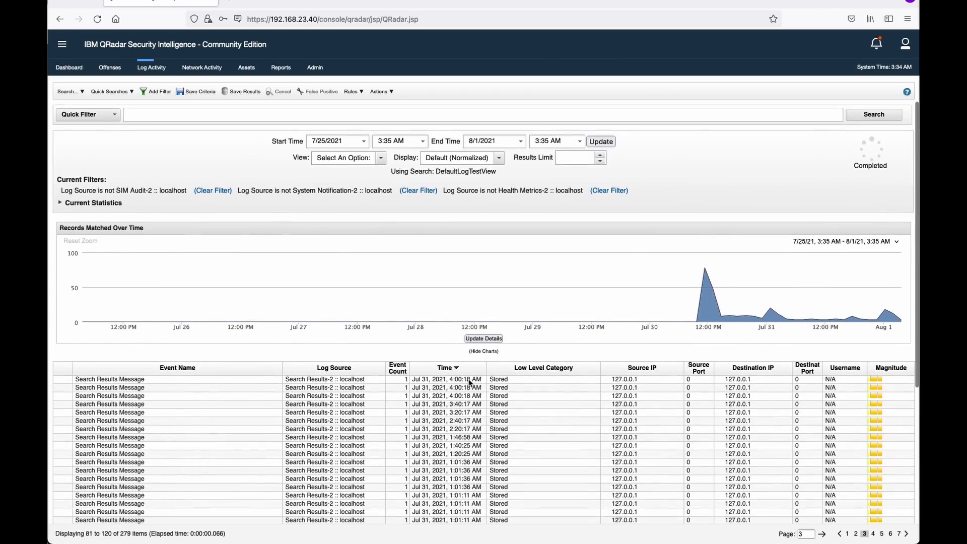
{"action": "left_click", "coordinate": [476, 386]}
Open the 4:00:18 AM event's details, then return to the Log Activity event list.
{"action": "double_click", "coordinate": [457, 386]}
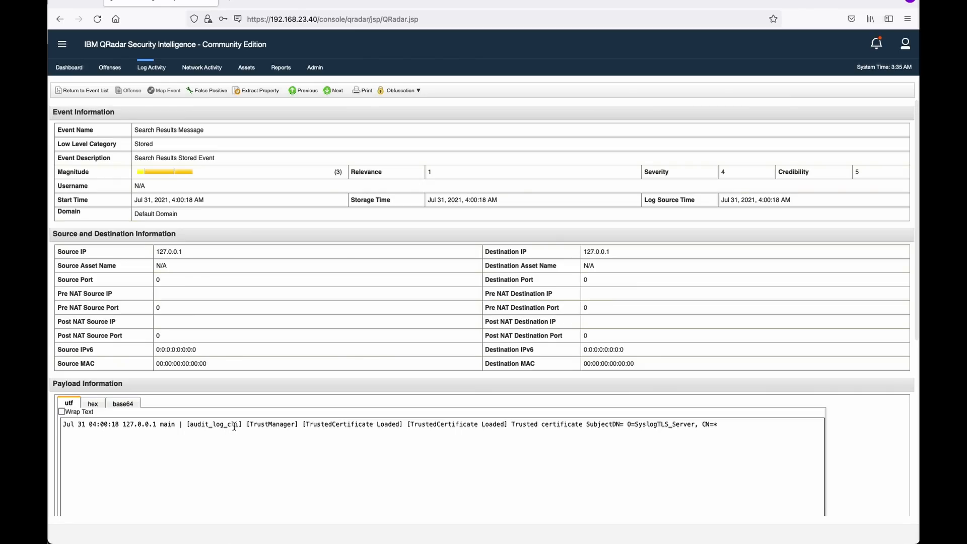
{"action": "left_click", "coordinate": [150, 74]}
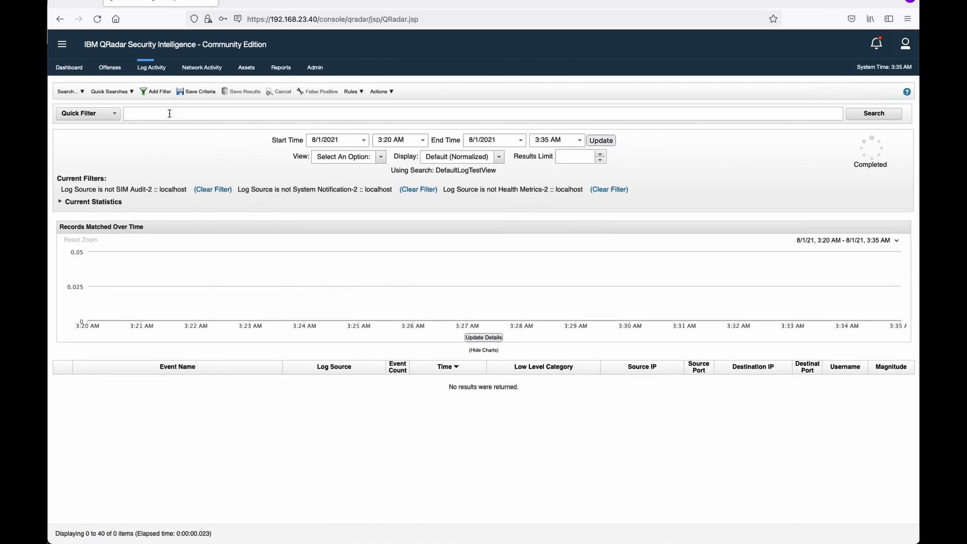
Set the view to Last 3 Hours and start a new filter with the Parameter text selected.
{"action": "left_click", "coordinate": [368, 157]}
{"action": "left_click", "coordinate": [344, 213]}
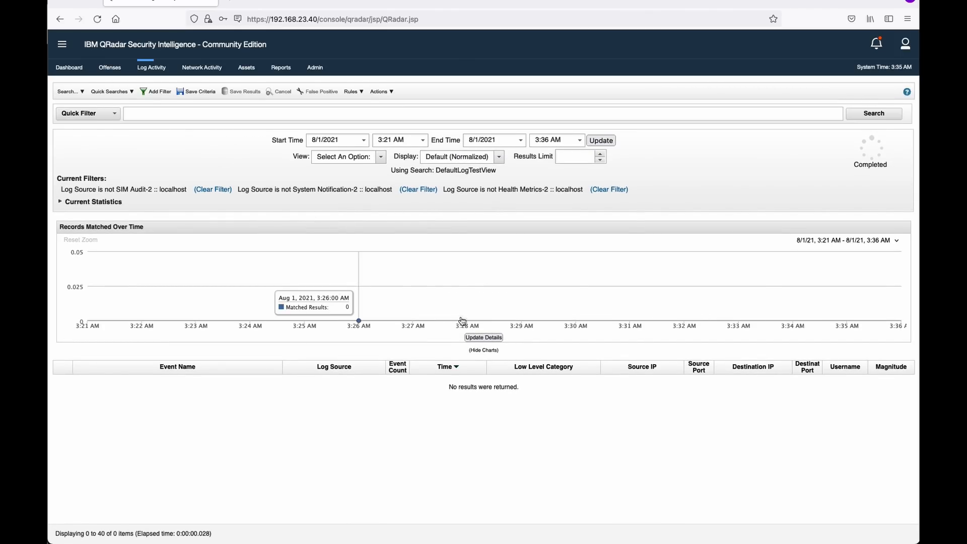
{"action": "left_click", "coordinate": [354, 159]}
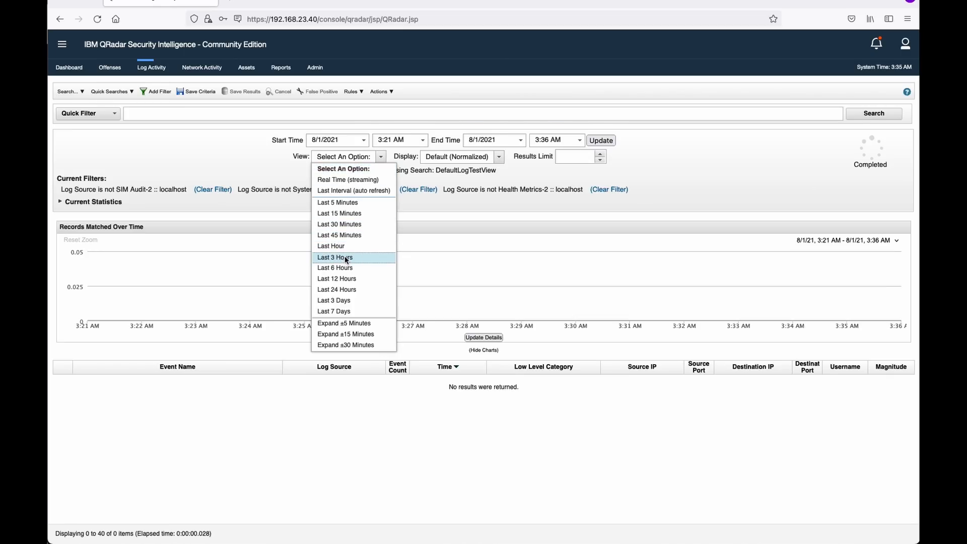
{"action": "left_click", "coordinate": [346, 258]}
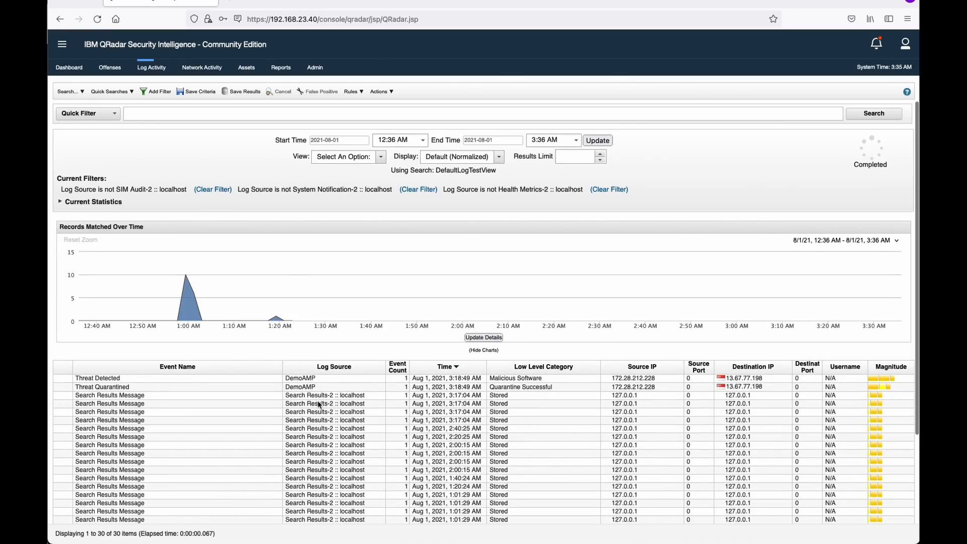
{"action": "left_click", "coordinate": [156, 91]}
{"action": "left_click_drag", "start_coordinate": [361, 312], "coordinate": [292, 311]}
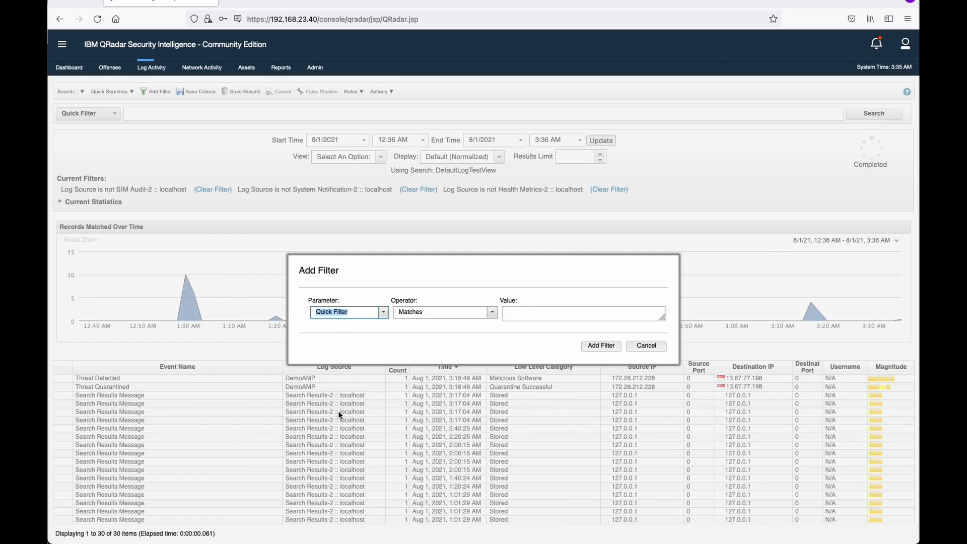
Add the filter Log Source [Indexed] Does not equal Search Results-2 :: localhost.
{"action": "type", "text": "log"}
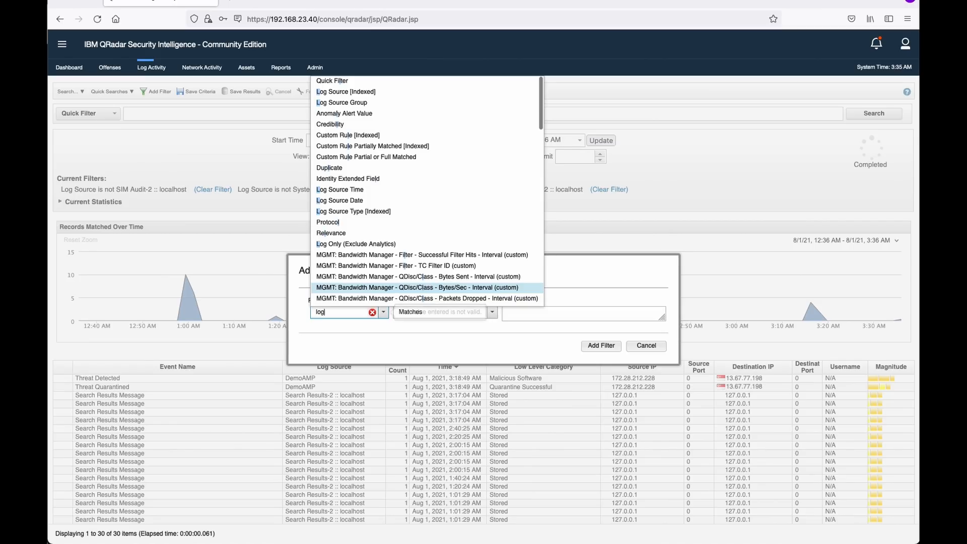
{"action": "left_click", "coordinate": [376, 324]}
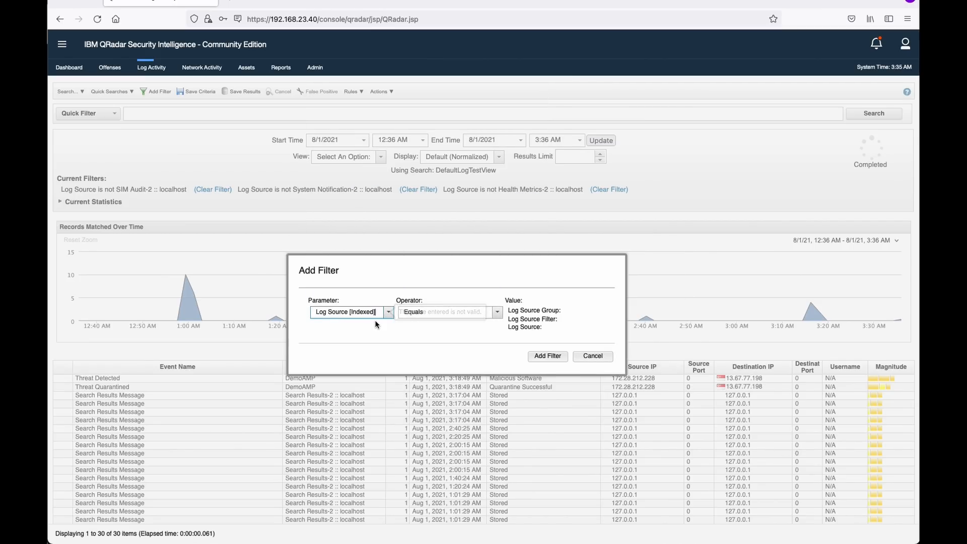
{"action": "left_click", "coordinate": [430, 312]}
{"action": "left_click", "coordinate": [426, 334]}
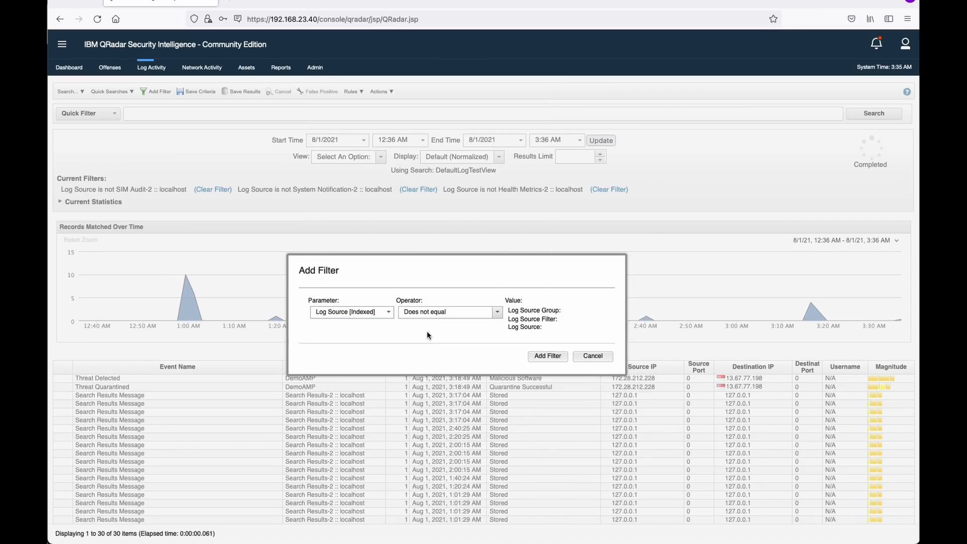
{"action": "left_click", "coordinate": [591, 326]}
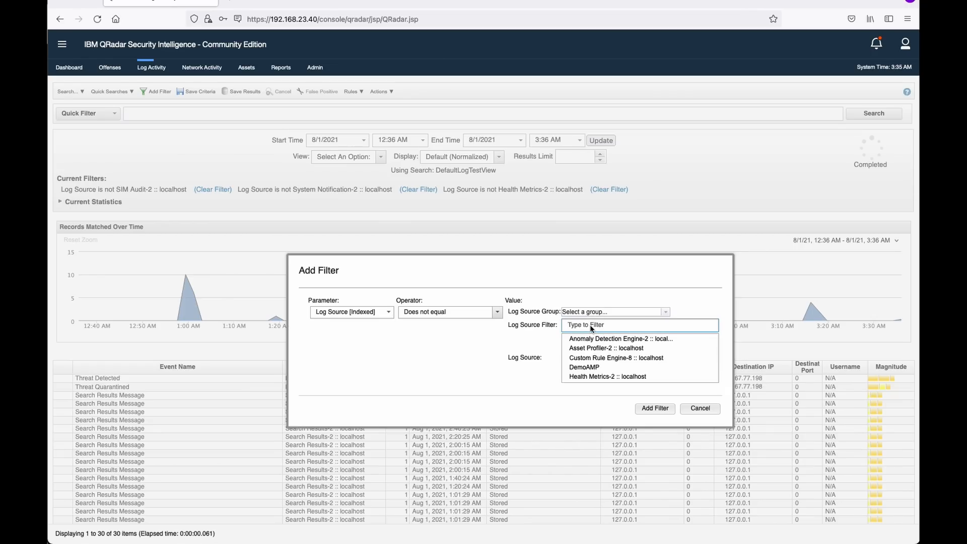
{"action": "type", "text": "sear"}
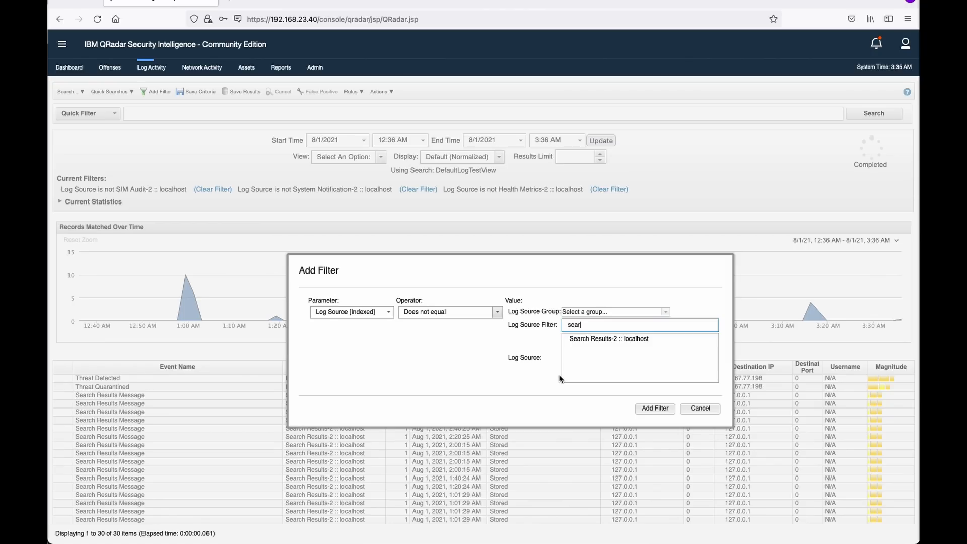
{"action": "left_click", "coordinate": [607, 339]}
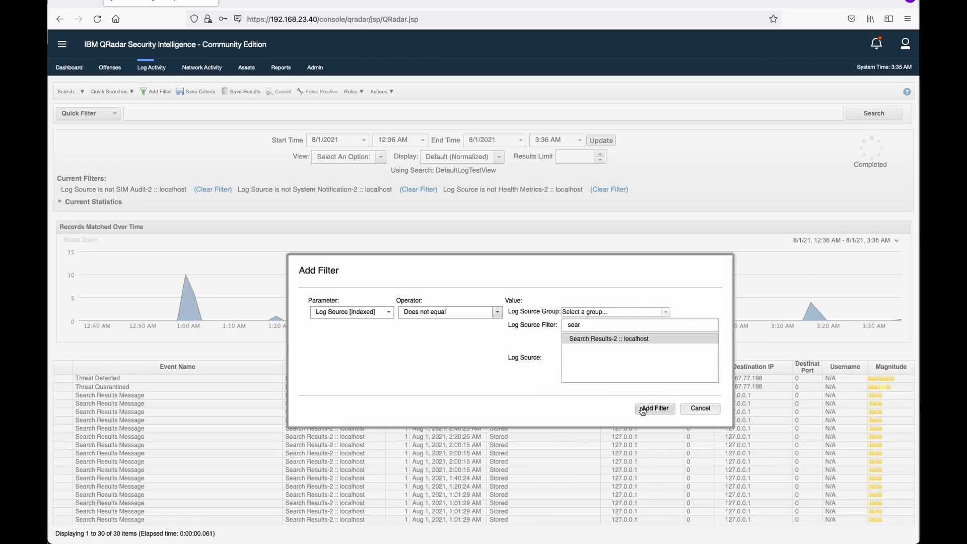
{"action": "left_click", "coordinate": [655, 408]}
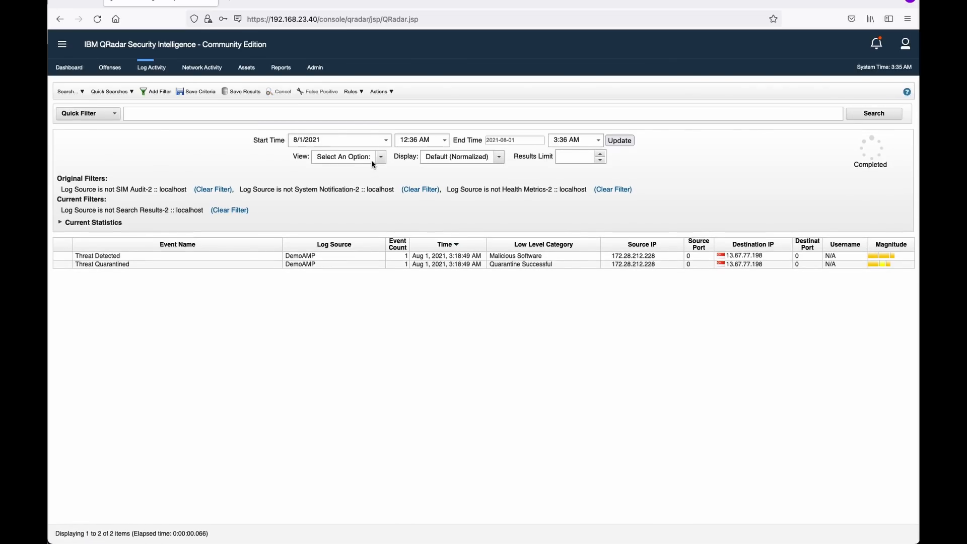
Switch the Log Activity view through Last 30 Minutes, Last 24 Hours, then Last 3 Hours.
{"action": "left_click", "coordinate": [372, 160]}
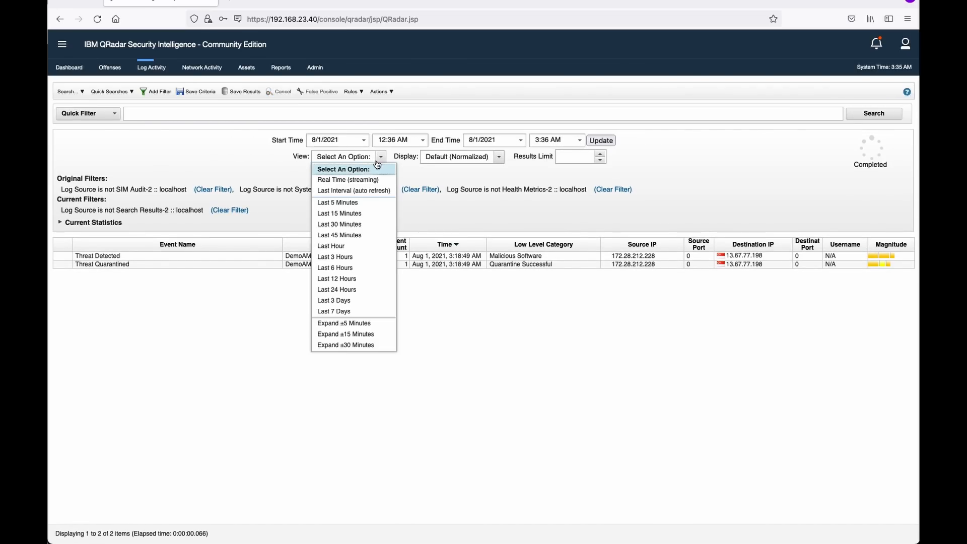
{"action": "left_click", "coordinate": [360, 227]}
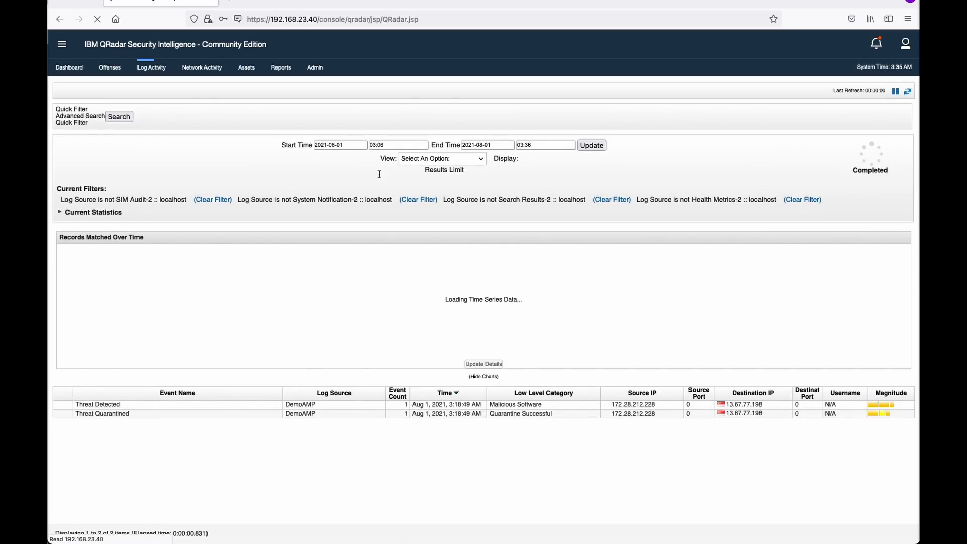
{"action": "left_click", "coordinate": [380, 159]}
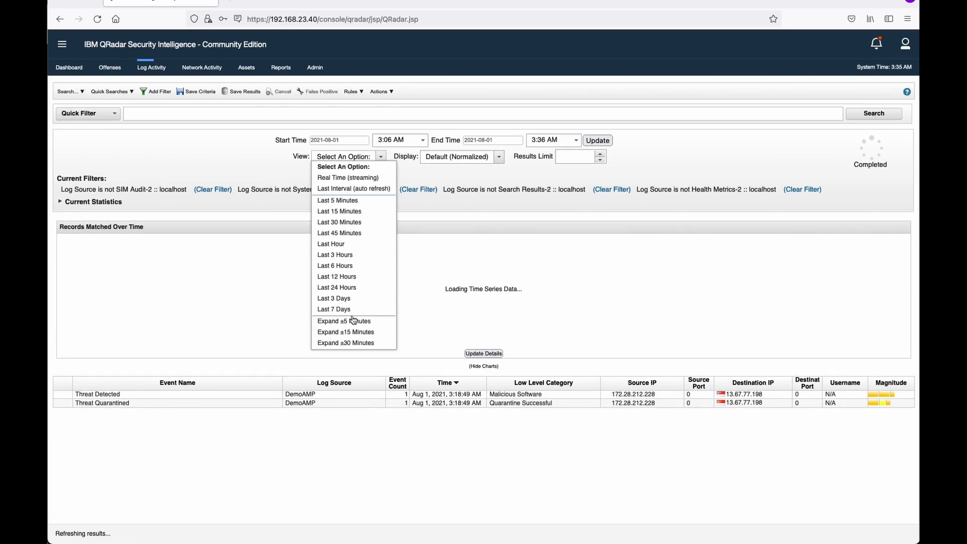
{"action": "left_click", "coordinate": [345, 291]}
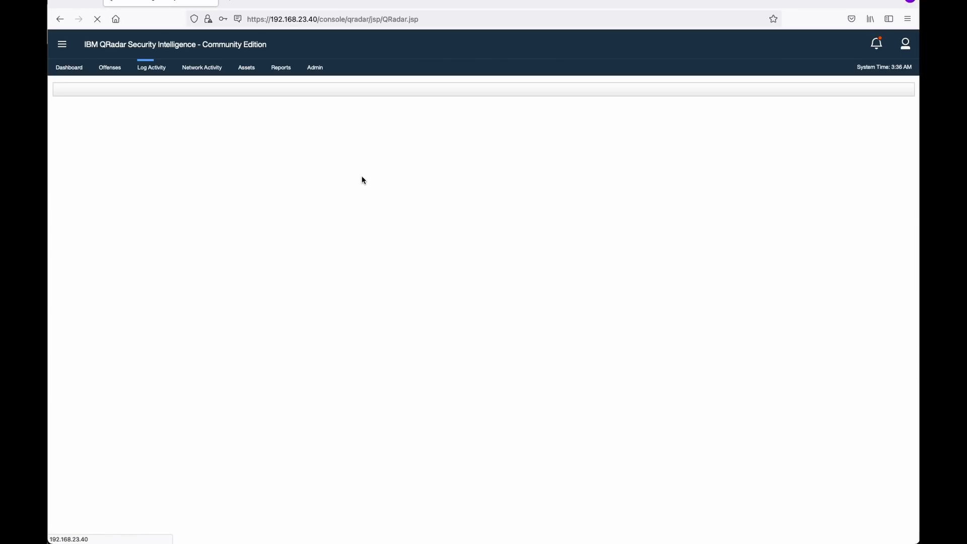
{"action": "left_click", "coordinate": [369, 159]}
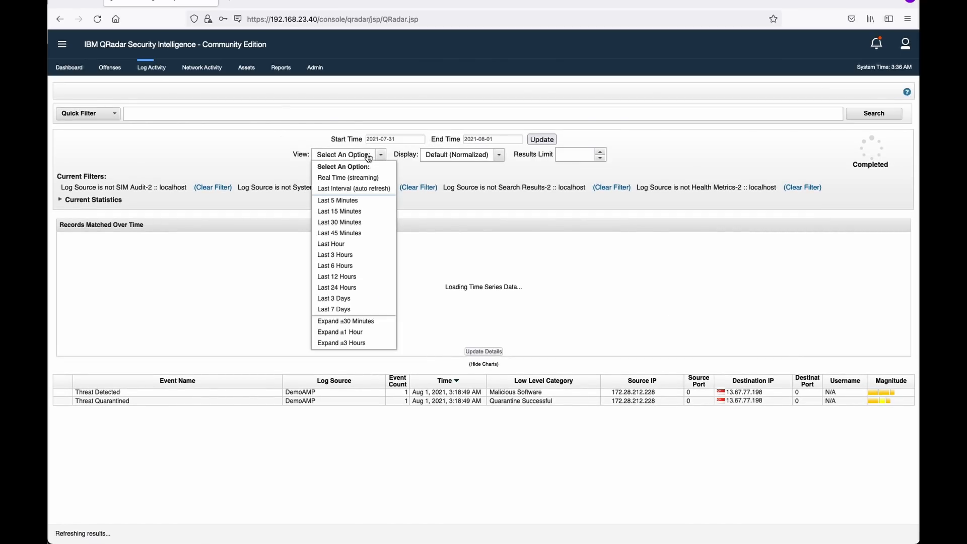
{"action": "left_click", "coordinate": [333, 258]}
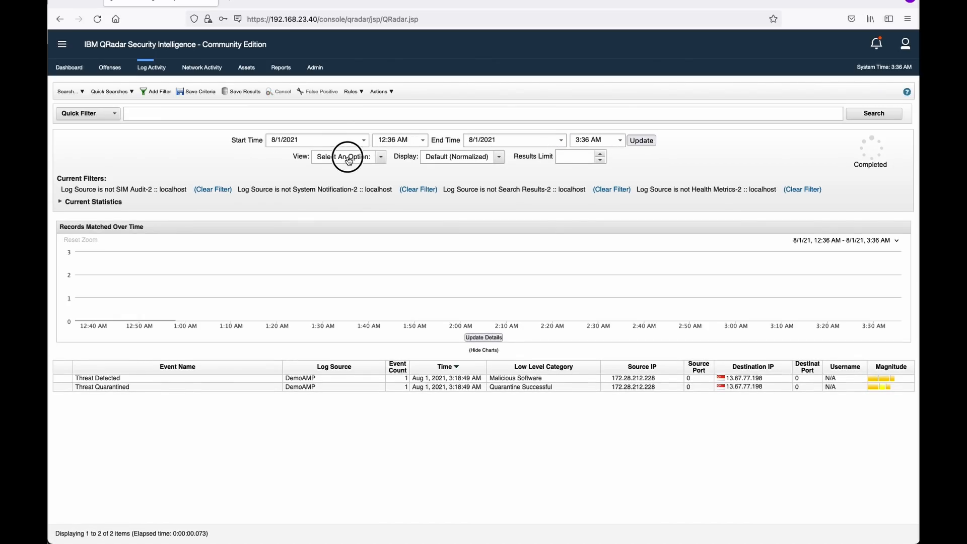
Set the view to Last 3 Days and scroll through the 88 listed events.
{"action": "left_click", "coordinate": [349, 160]}
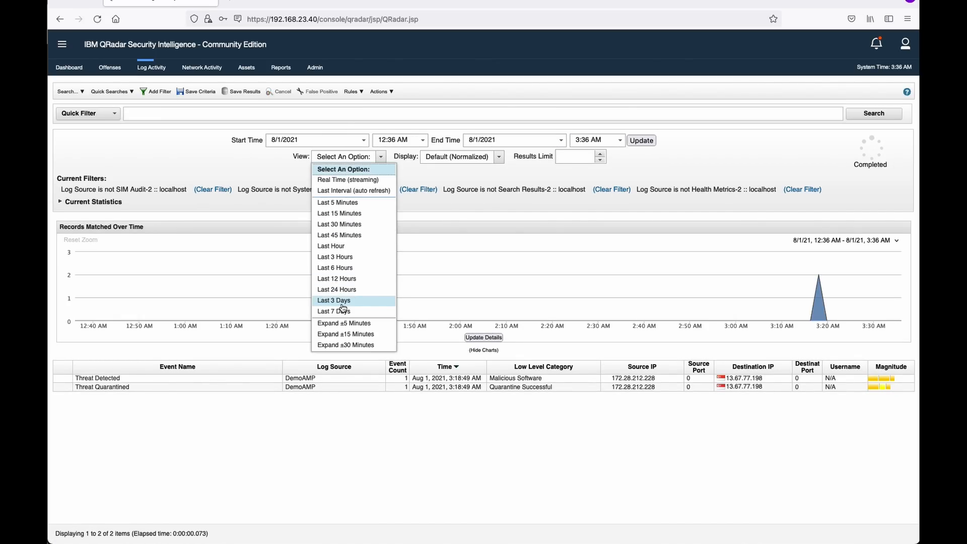
{"action": "left_click", "coordinate": [342, 302]}
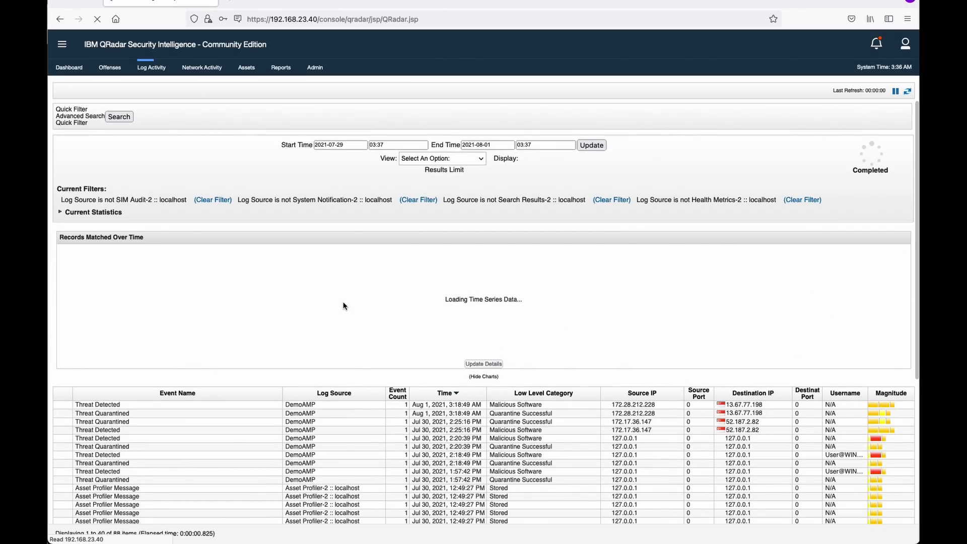
{"action": "scroll", "coordinate": [343, 306], "scroll_direction": "down", "scroll_amount": 5}
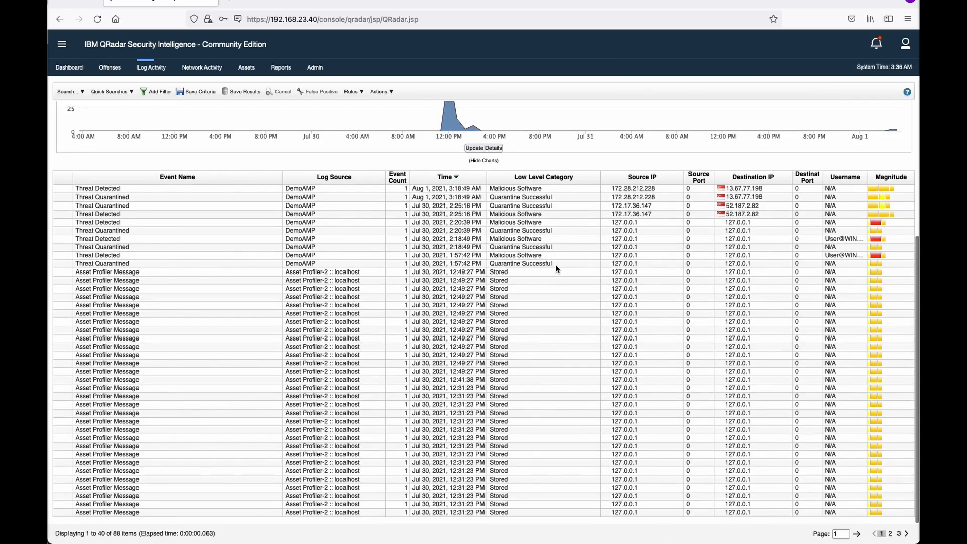
{"action": "left_click", "coordinate": [481, 272]}
{"action": "left_click", "coordinate": [510, 259]}
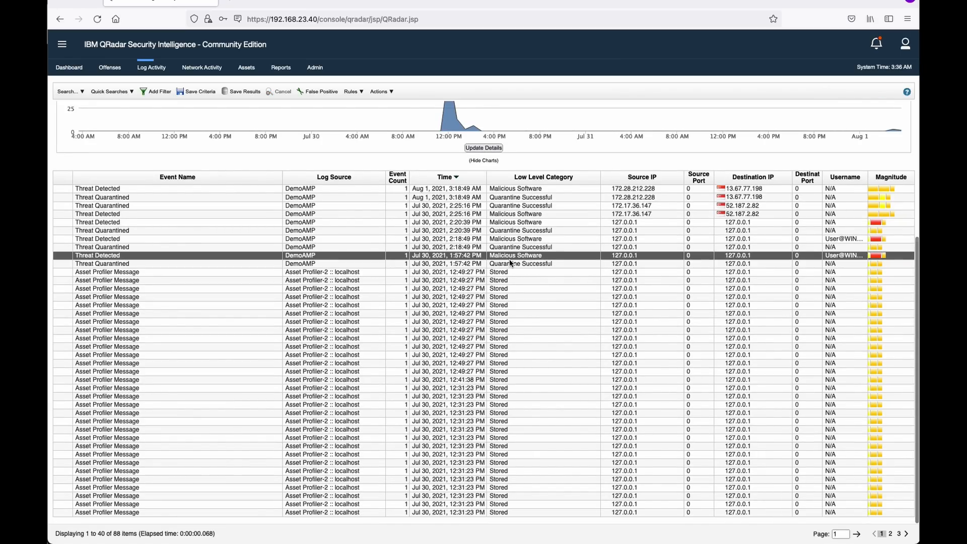
{"action": "left_click", "coordinate": [509, 262]}
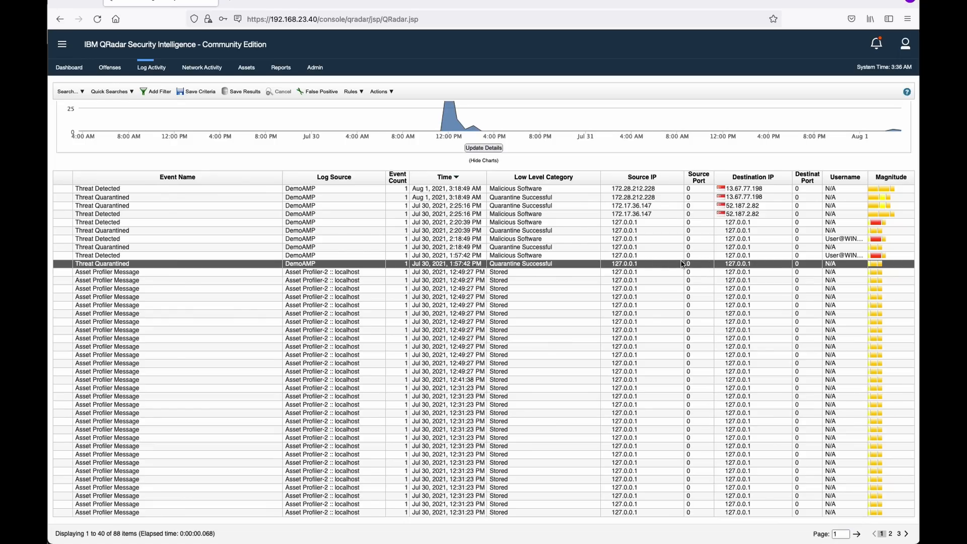
{"action": "left_click", "coordinate": [659, 214]}
{"action": "right_click", "coordinate": [655, 216]}
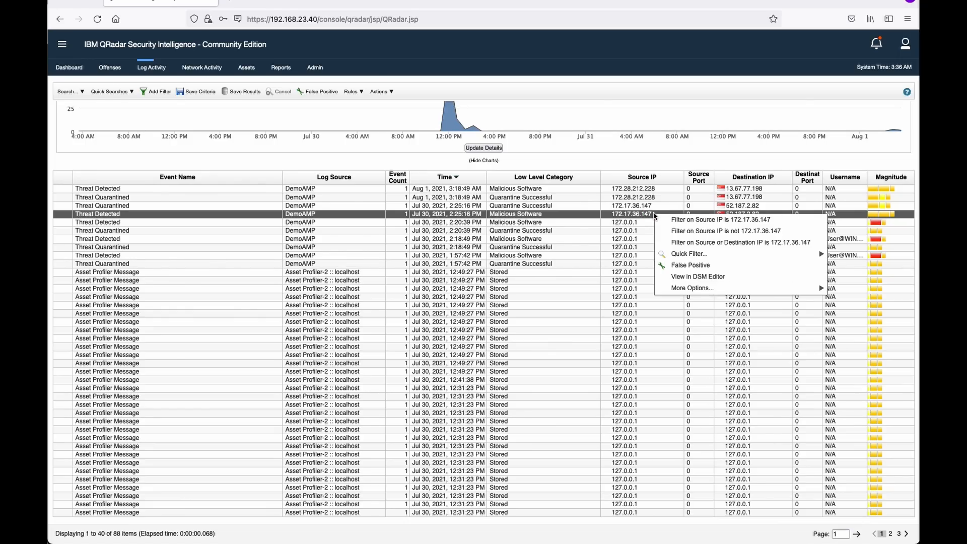
{"action": "mouse_move", "coordinate": [697, 290]}
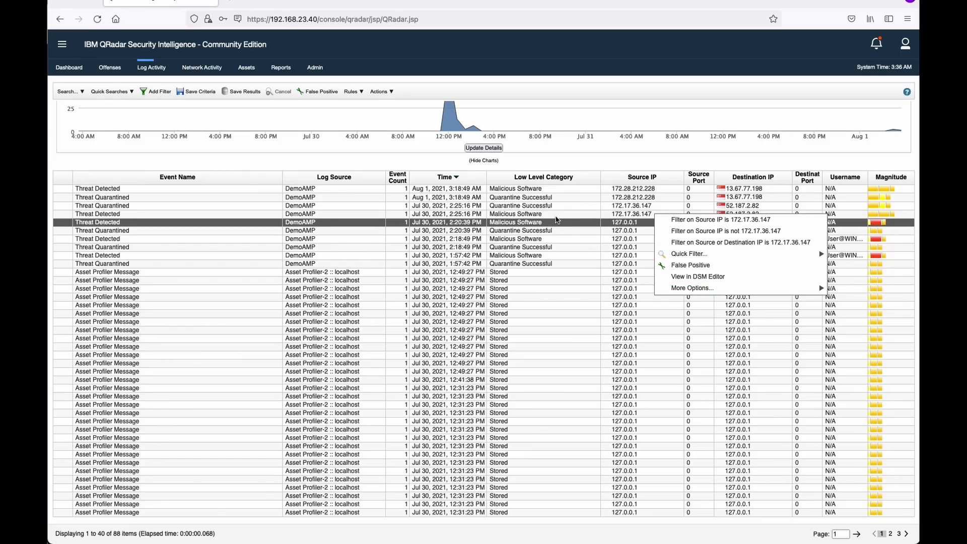
{"action": "left_click", "coordinate": [556, 219]}
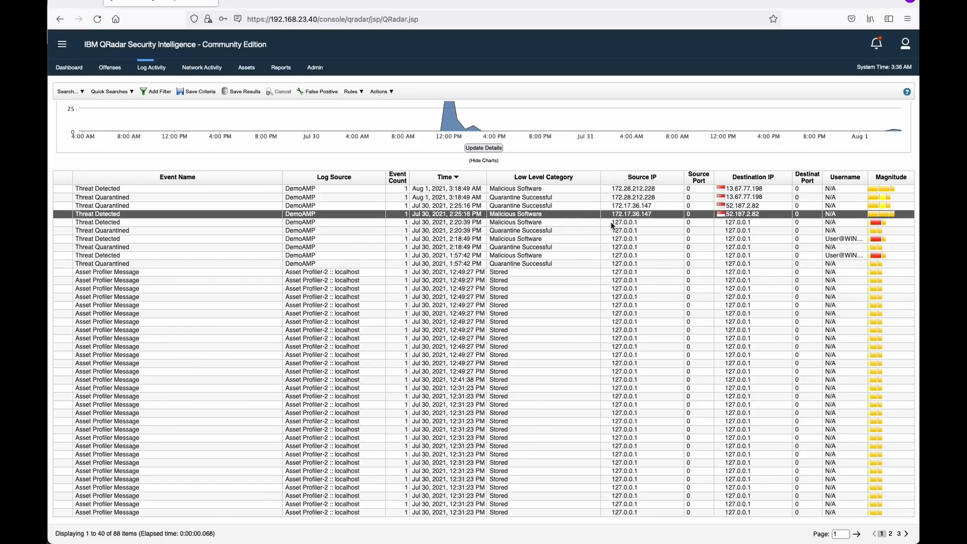
{"action": "mouse_move", "coordinate": [612, 225]}
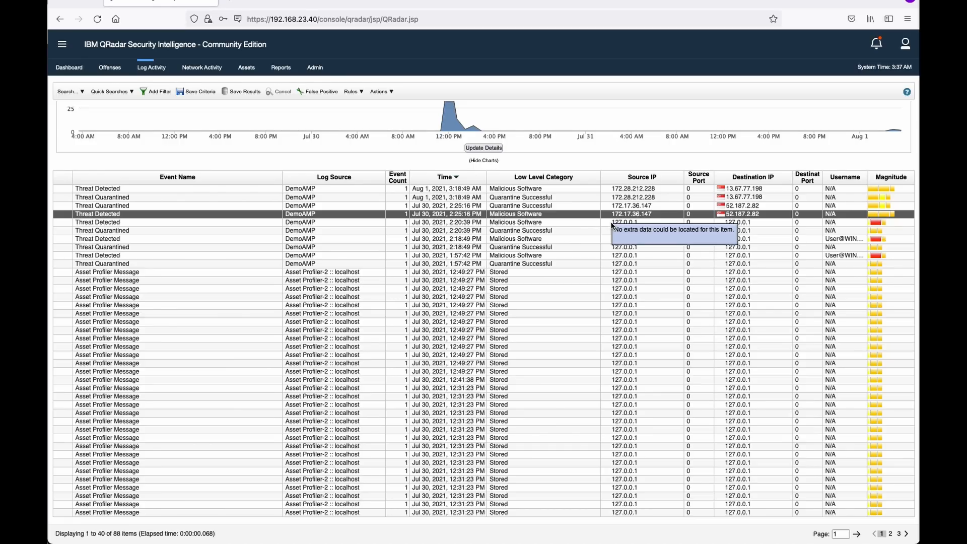
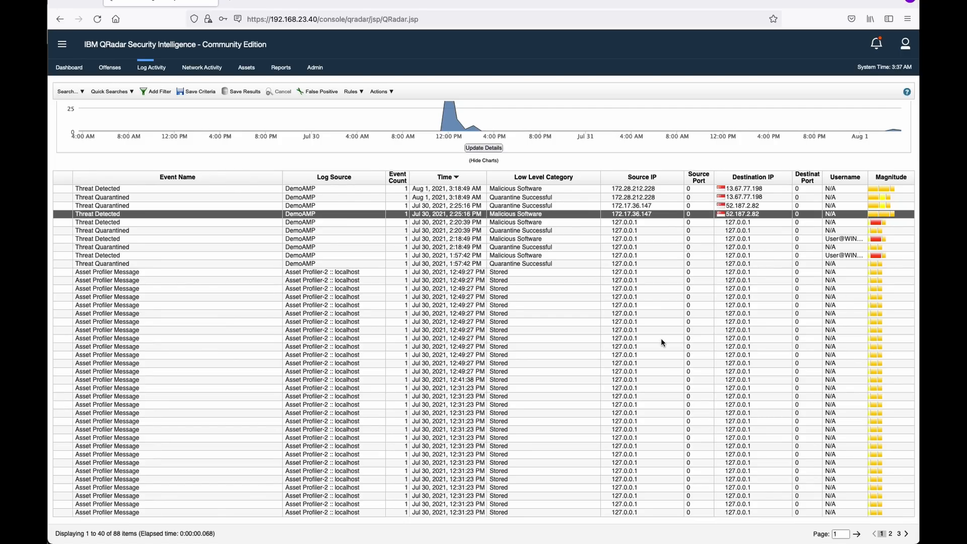
Select the 2:25:16 PM DemoAMP Threat Quarantined event, then minimize the QRadar window.
{"action": "mouse_move", "coordinate": [738, 327]}
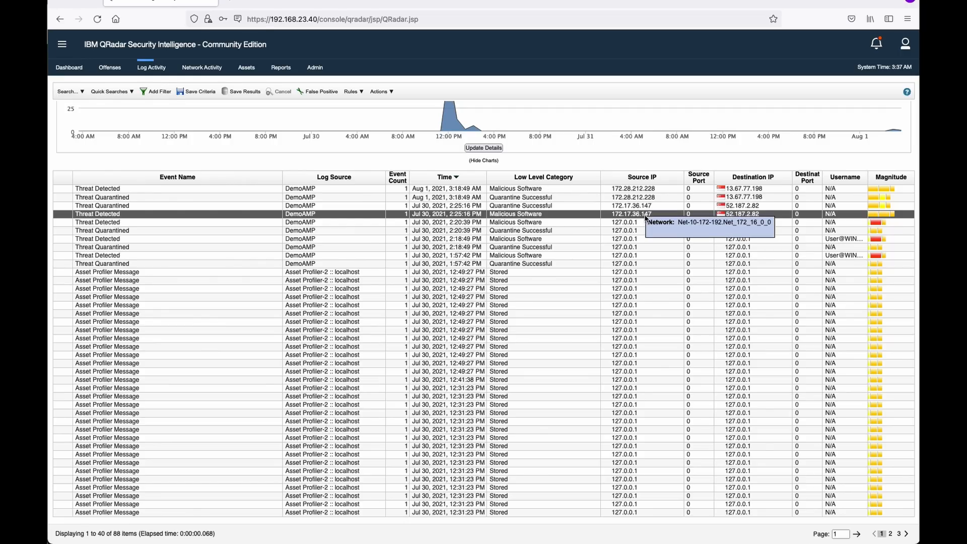
{"action": "left_click", "coordinate": [430, 205]}
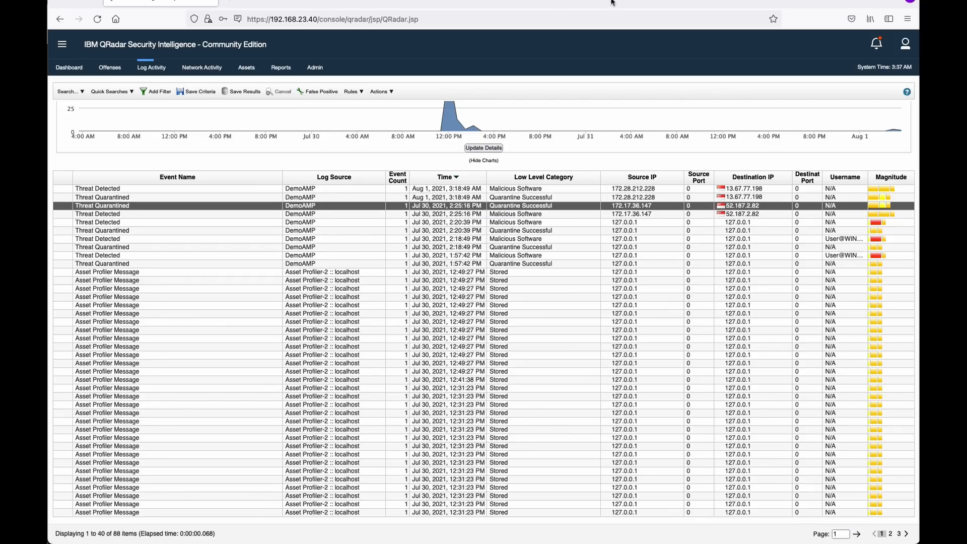
{"action": "left_click", "coordinate": [67, 1]}
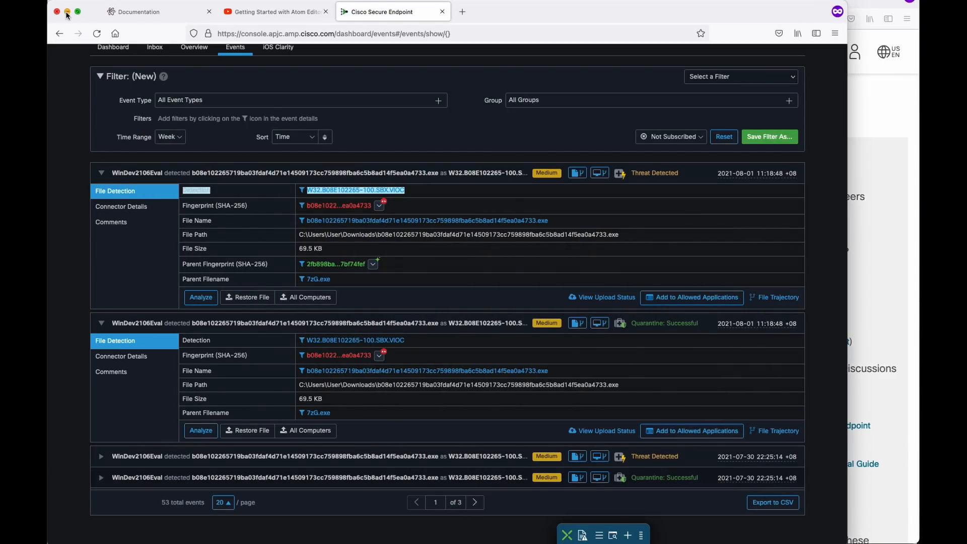
Minimize the Secure Endpoint events window to reveal the Cisco event stream article.
{"action": "left_click", "coordinate": [67, 11]}
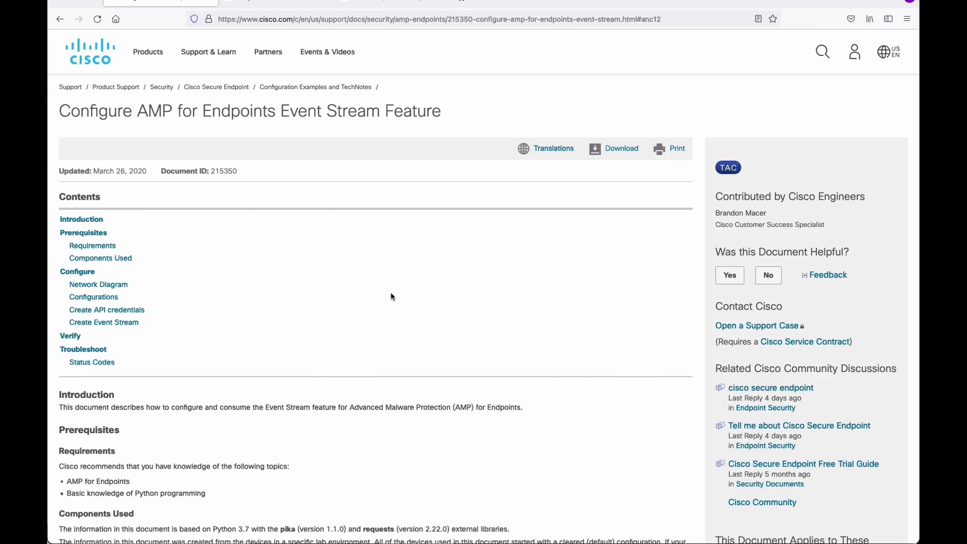
Skim the Configure AMP for Endpoints Event Stream Feature article, then go to the Read the Docs Ingesting Events page.
{"action": "scroll", "coordinate": [271, 225], "scroll_direction": "down", "scroll_amount": 4}
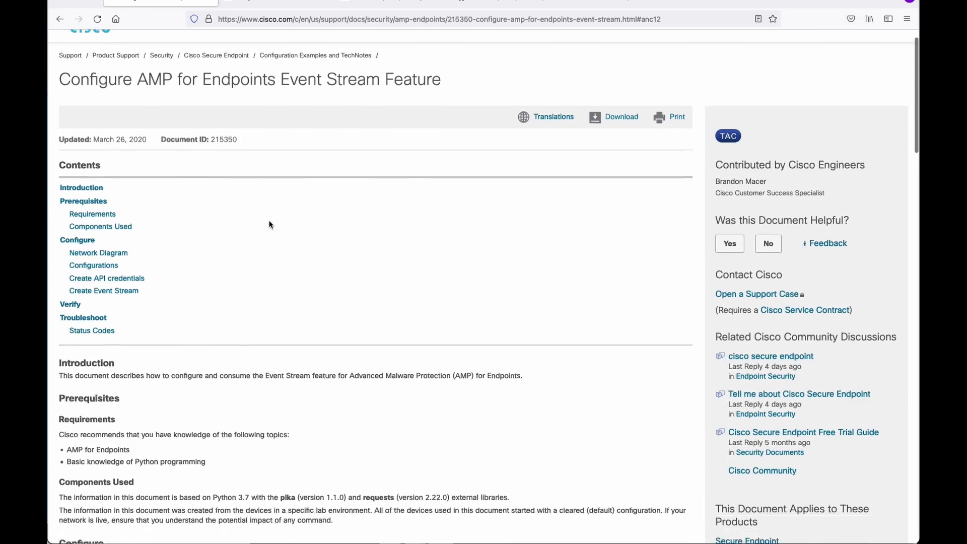
{"action": "scroll", "coordinate": [271, 224], "scroll_direction": "down", "scroll_amount": 10}
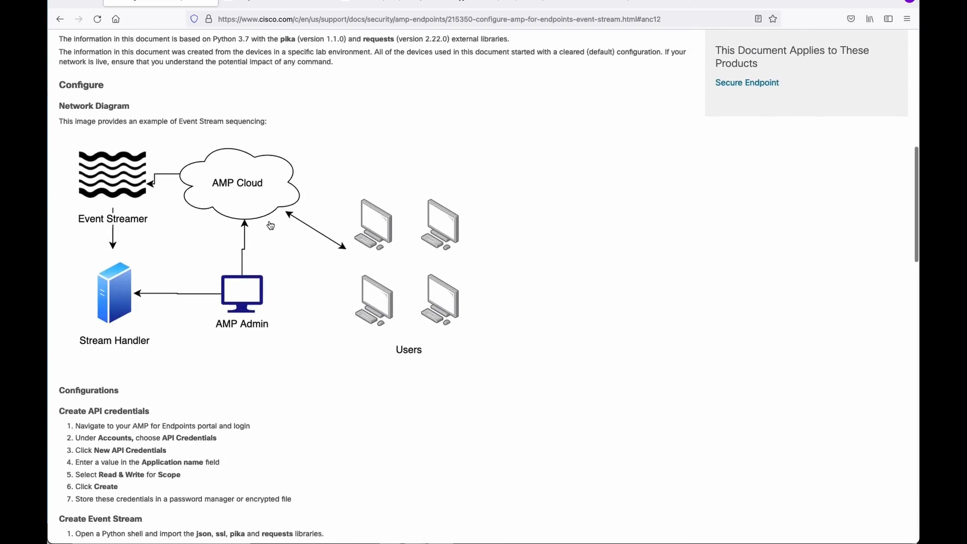
{"action": "scroll", "coordinate": [270, 224], "scroll_direction": "down", "scroll_amount": 8}
{"action": "scroll", "coordinate": [270, 224], "scroll_direction": "up", "scroll_amount": 20}
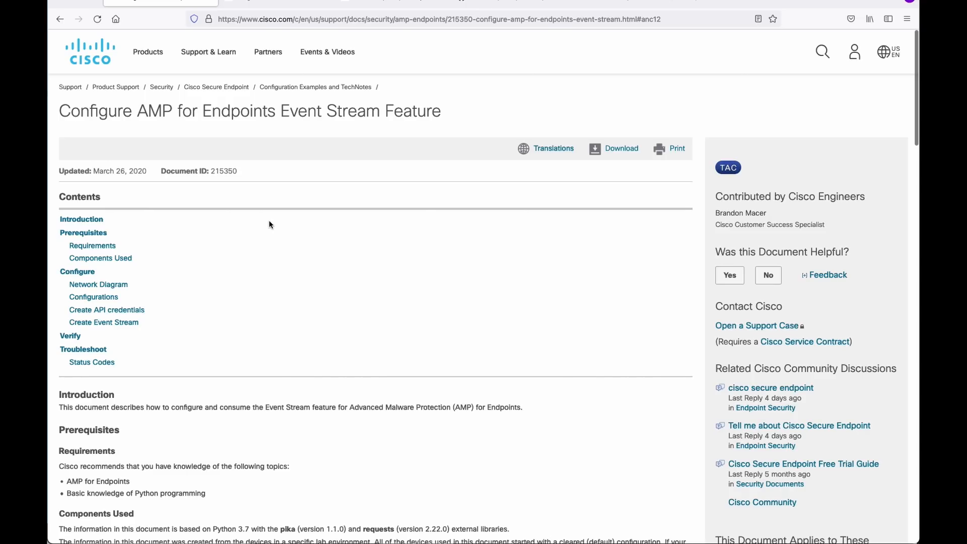
{"action": "left_click", "coordinate": [251, 5]}
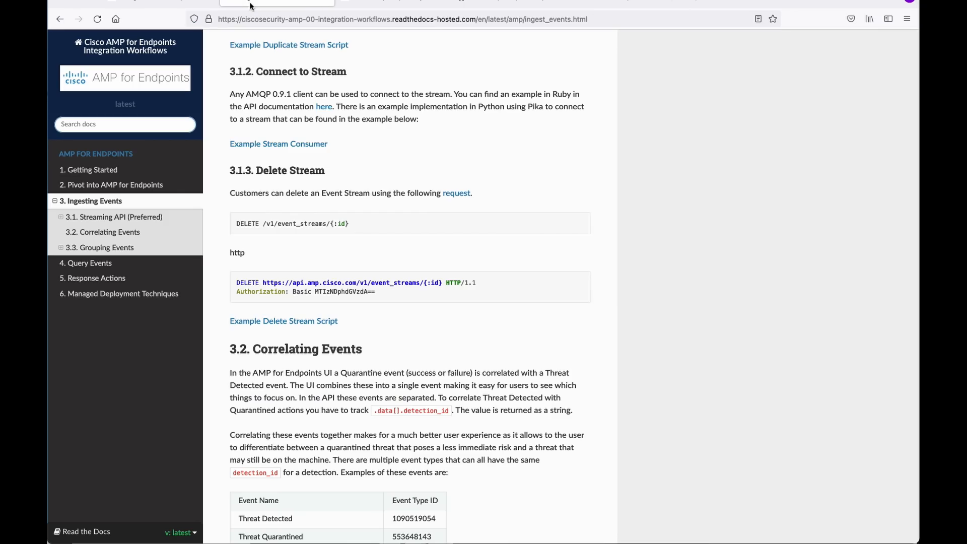
Return to the top of '3. Ingest Events', then go back to the Cisco event stream article.
{"action": "scroll", "coordinate": [249, 30], "scroll_direction": "up", "scroll_amount": 3}
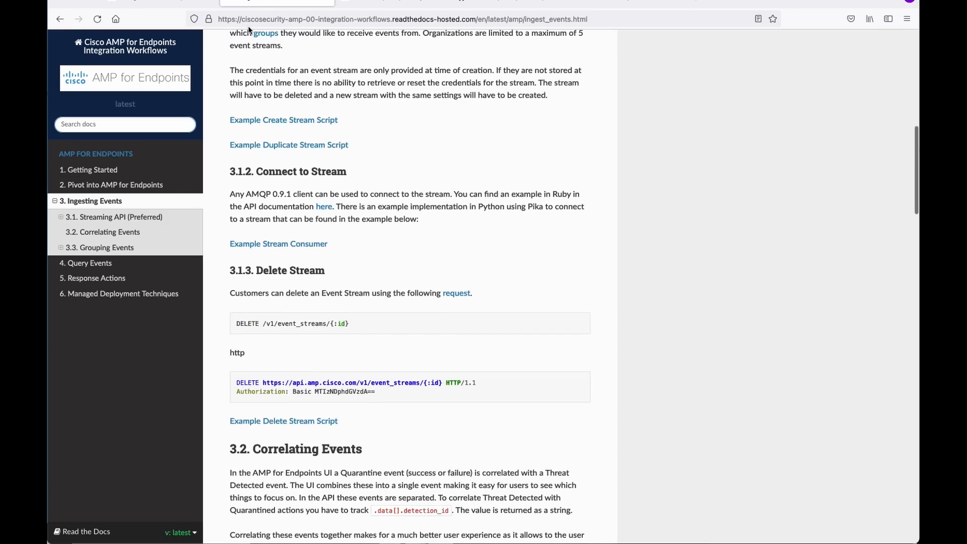
{"action": "scroll", "coordinate": [337, 151], "scroll_direction": "up", "scroll_amount": 10}
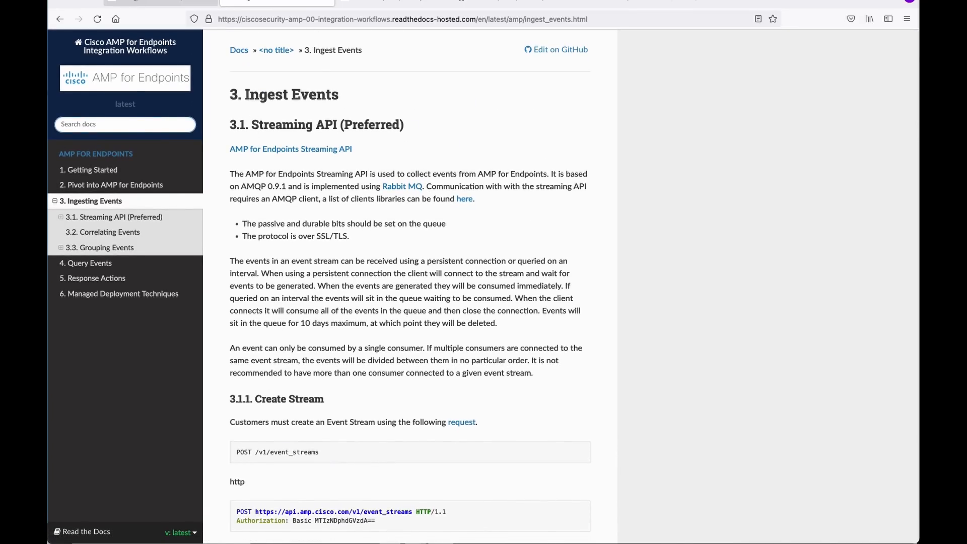
{"action": "left_click", "coordinate": [154, 2]}
Read through the Create Event Stream code steps, then return to the Read the Docs Ingest Events page.
{"action": "scroll", "coordinate": [160, 274], "scroll_direction": "down", "scroll_amount": 1}
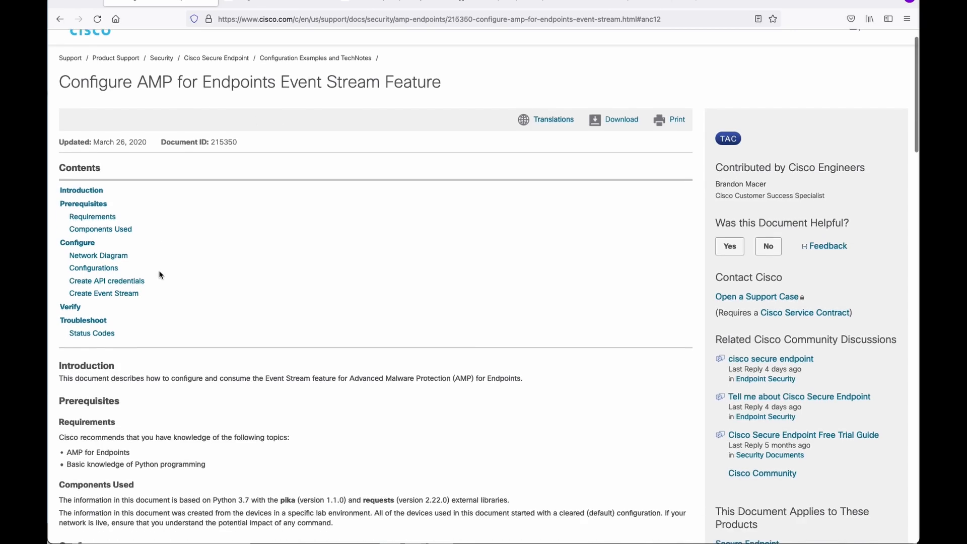
{"action": "scroll", "coordinate": [160, 274], "scroll_direction": "down", "scroll_amount": 10}
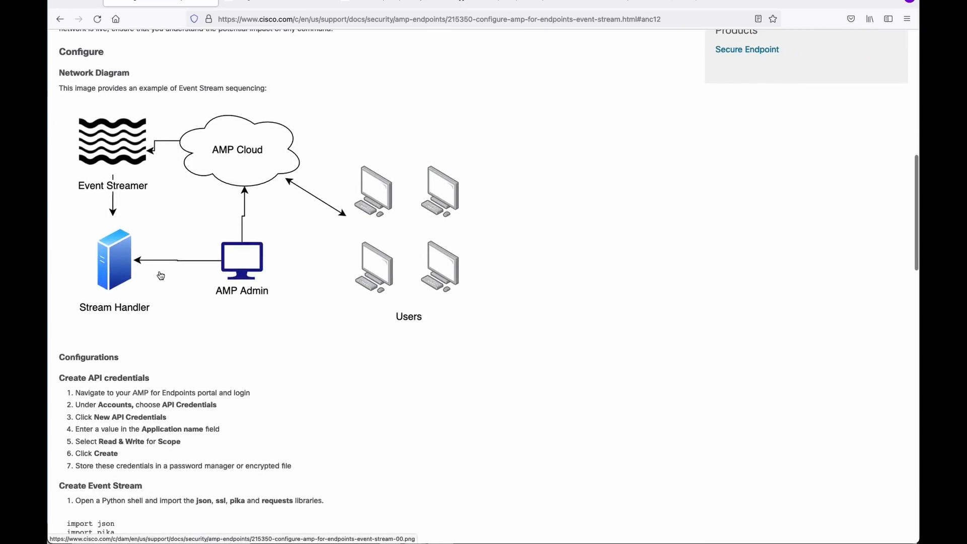
{"action": "scroll", "coordinate": [160, 275], "scroll_direction": "down", "scroll_amount": 4}
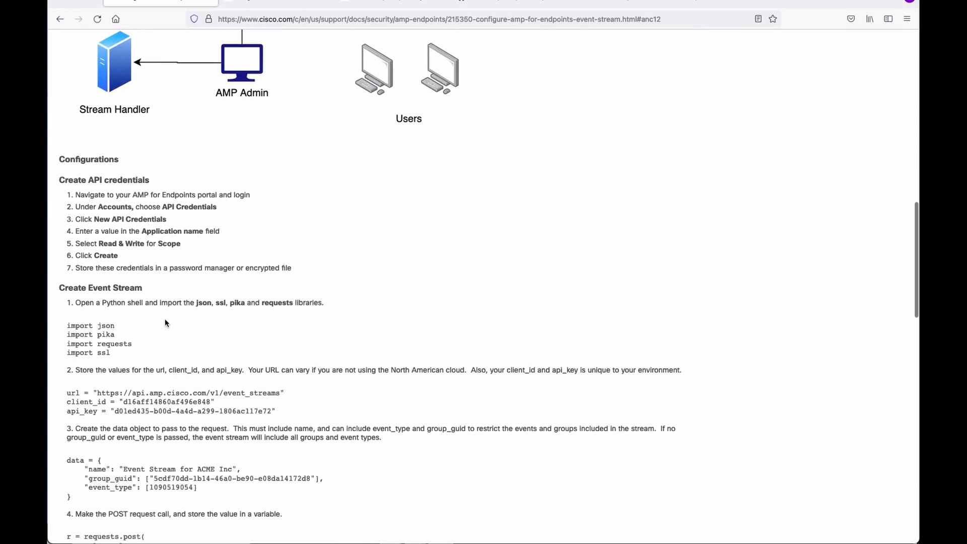
{"action": "scroll", "coordinate": [176, 330], "scroll_direction": "down", "scroll_amount": 2}
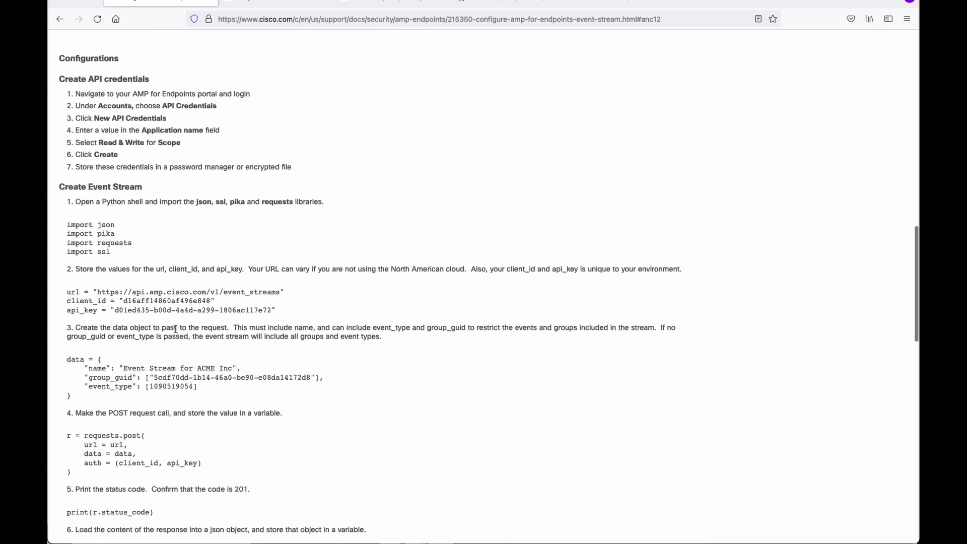
{"action": "scroll", "coordinate": [175, 363], "scroll_direction": "down", "scroll_amount": 1}
{"action": "scroll", "coordinate": [173, 360], "scroll_direction": "down", "scroll_amount": 3}
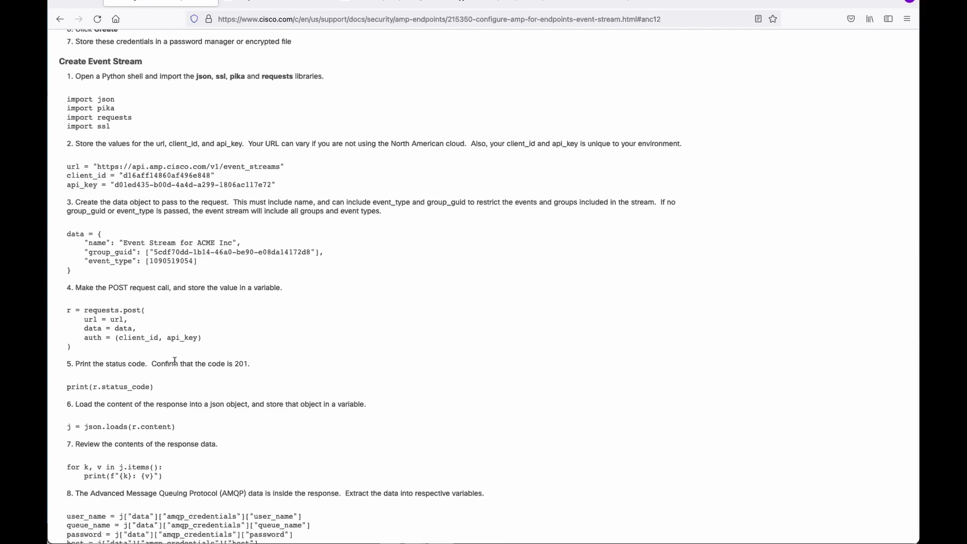
{"action": "scroll", "coordinate": [192, 369], "scroll_direction": "down", "scroll_amount": 4}
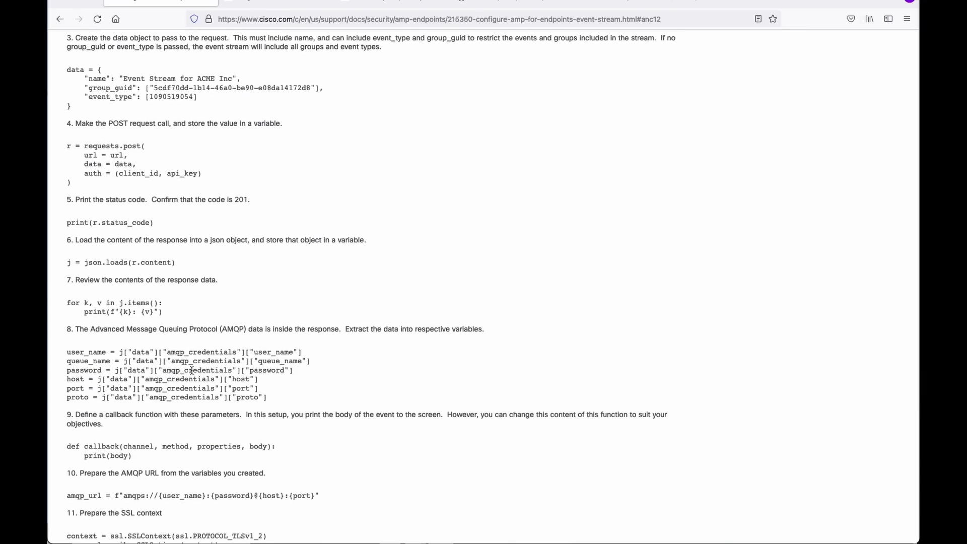
{"action": "scroll", "coordinate": [191, 369], "scroll_direction": "down", "scroll_amount": 6}
{"action": "scroll", "coordinate": [191, 372], "scroll_direction": "up", "scroll_amount": 3}
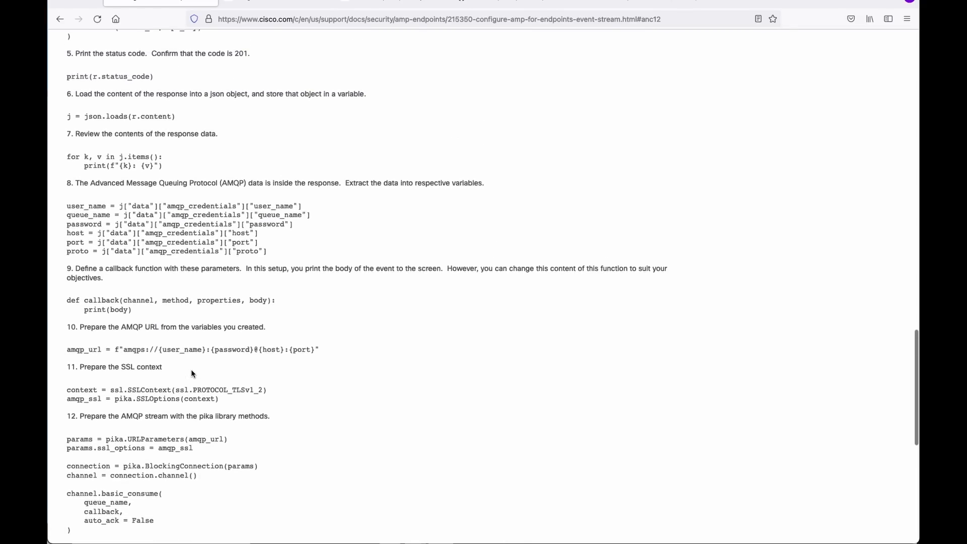
{"action": "scroll", "coordinate": [191, 373], "scroll_direction": "up", "scroll_amount": 13}
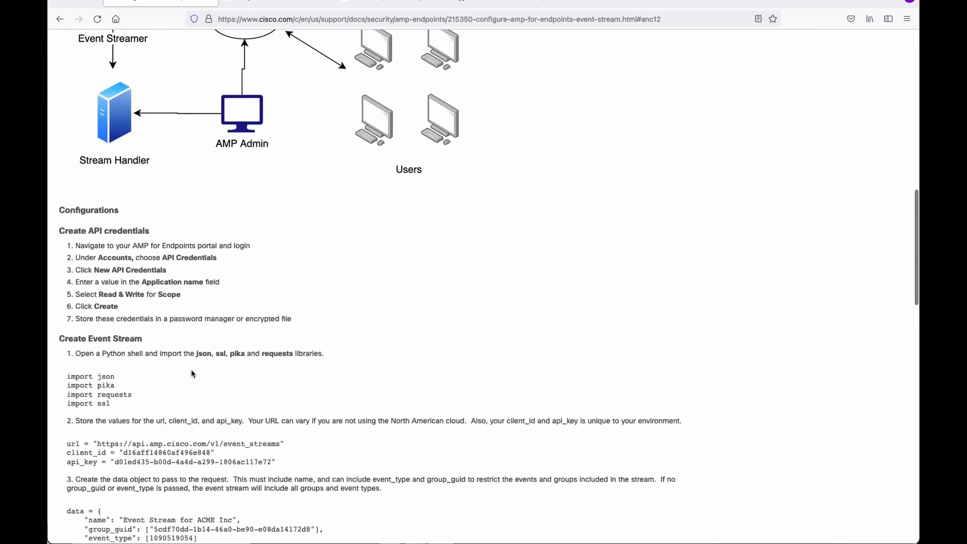
{"action": "scroll", "coordinate": [191, 373], "scroll_direction": "up", "scroll_amount": 15}
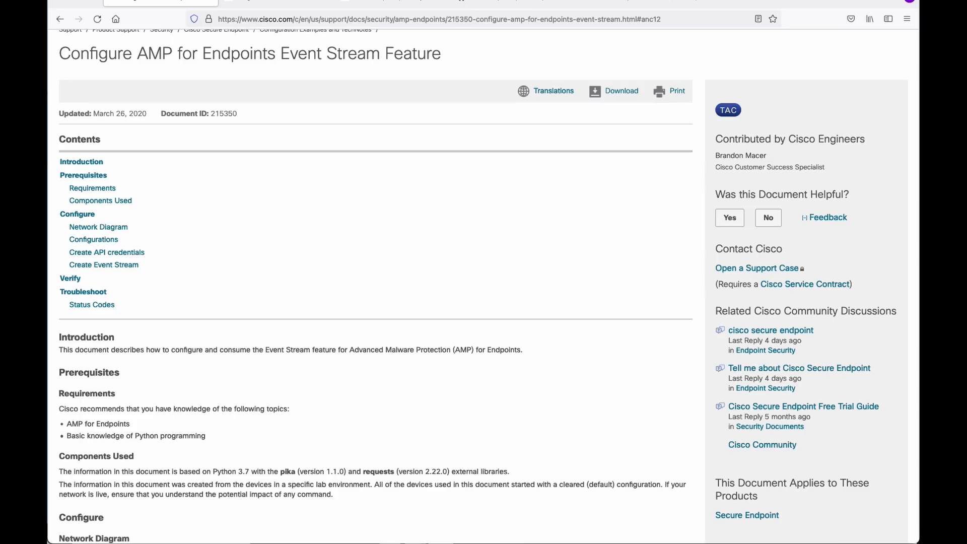
{"action": "left_click", "coordinate": [244, 3]}
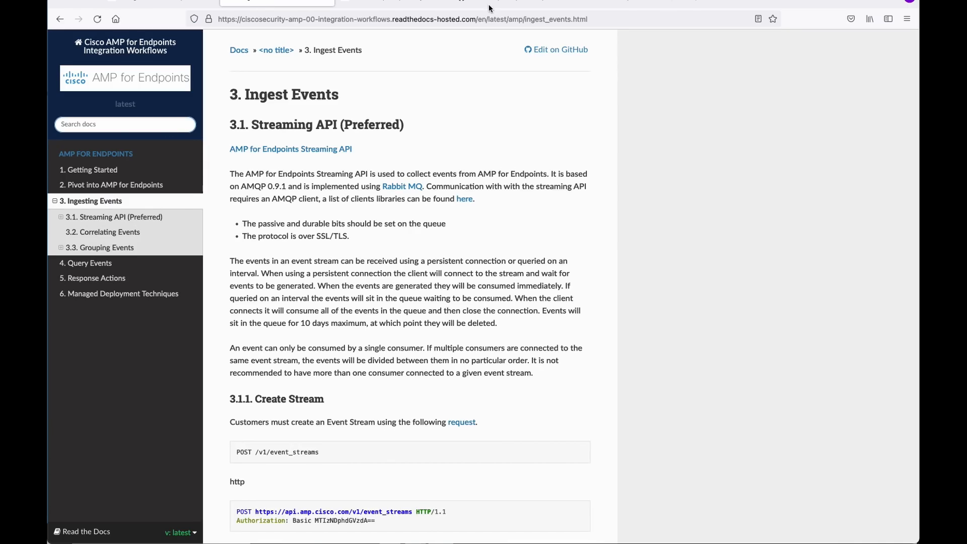
Bring up the Cisco DevNet Secure Endpoint (formerly AMP for Endpoints) API page.
{"action": "left_click", "coordinate": [404, 7]}
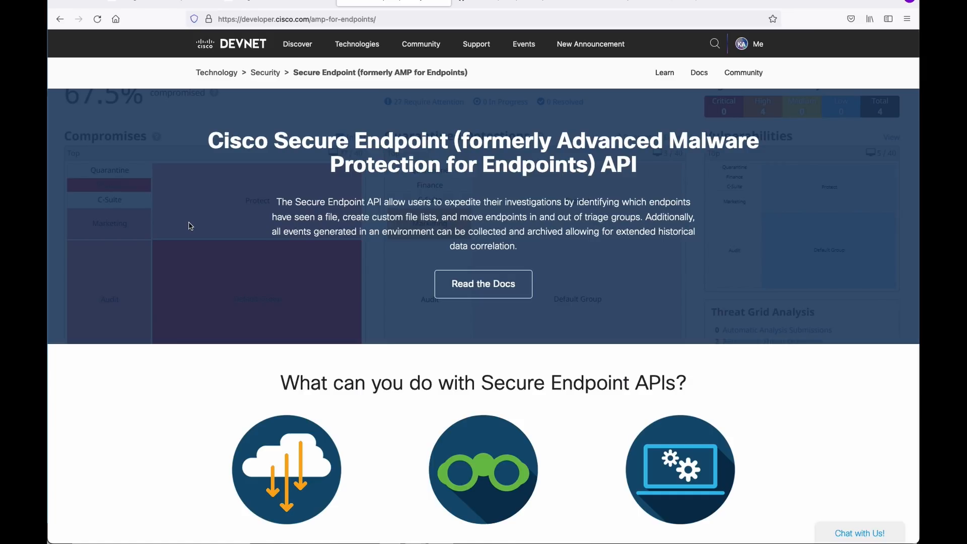
Skim the Secure Endpoint API overview, then return to the Read the Docs Ingest Events page.
{"action": "scroll", "coordinate": [383, 265], "scroll_direction": "down", "scroll_amount": 3}
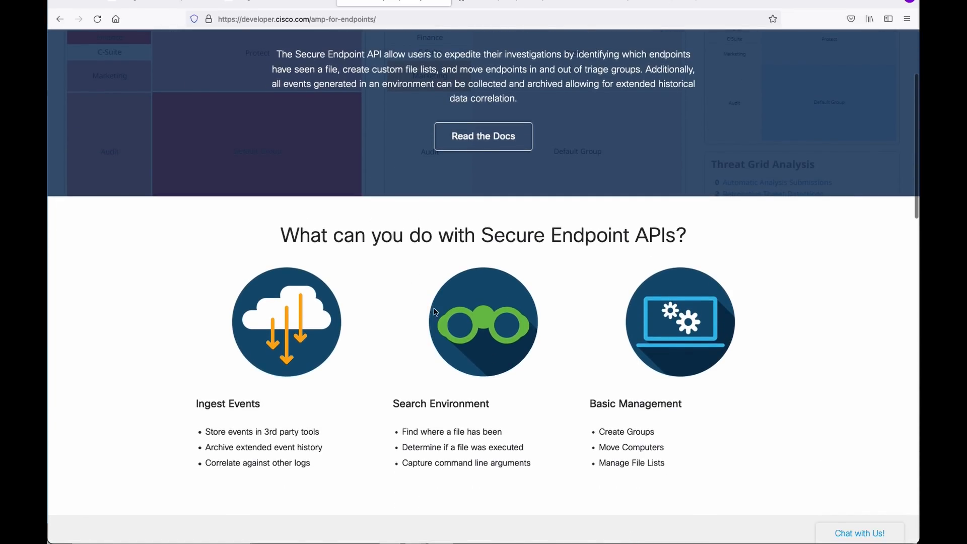
{"action": "scroll", "coordinate": [470, 393], "scroll_direction": "up", "scroll_amount": 3}
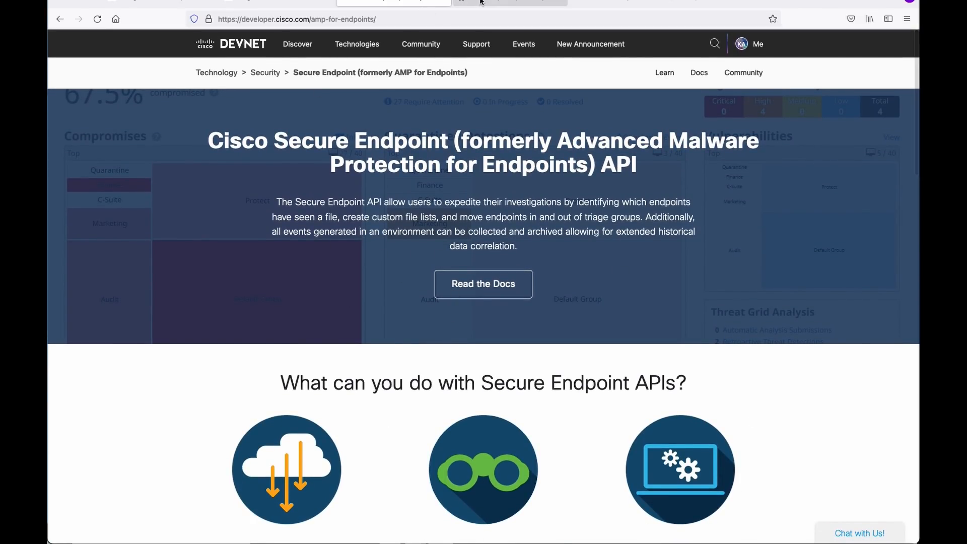
{"action": "left_click", "coordinate": [278, 4]}
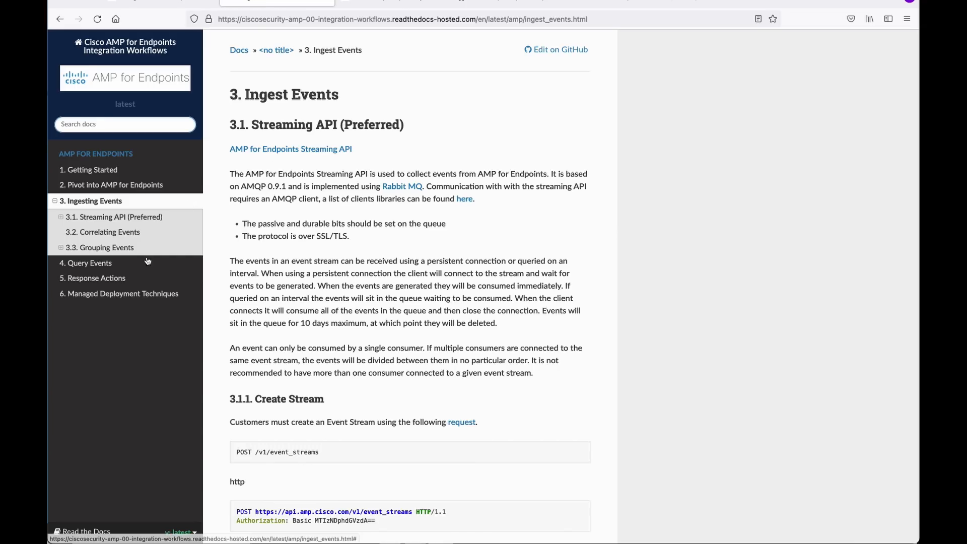
Open the '1. Getting Started' page from the Integration Workflows docs sidebar.
{"action": "scroll", "coordinate": [345, 280], "scroll_direction": "down", "scroll_amount": 3}
{"action": "scroll", "coordinate": [345, 278], "scroll_direction": "up", "scroll_amount": 2}
{"action": "scroll", "coordinate": [346, 277], "scroll_direction": "down", "scroll_amount": 3}
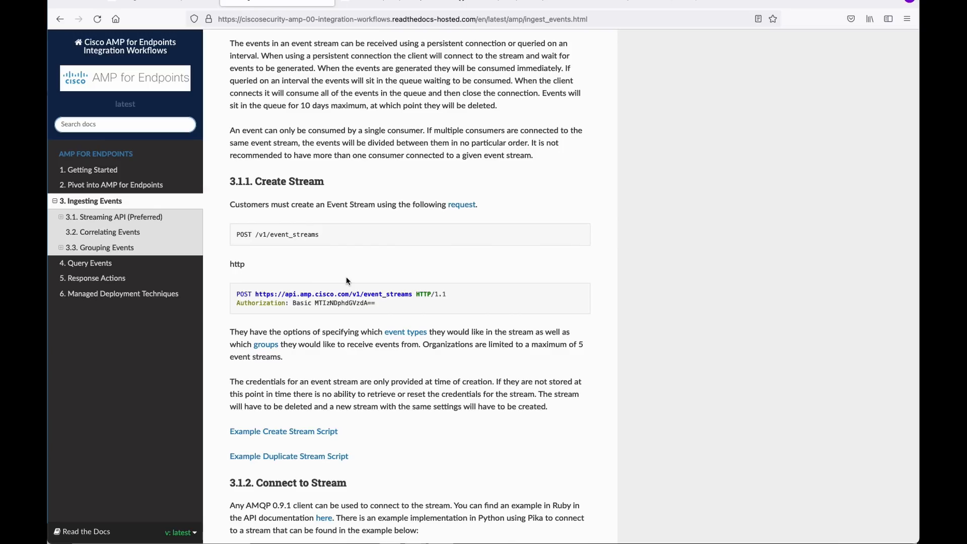
{"action": "left_click", "coordinate": [99, 173]}
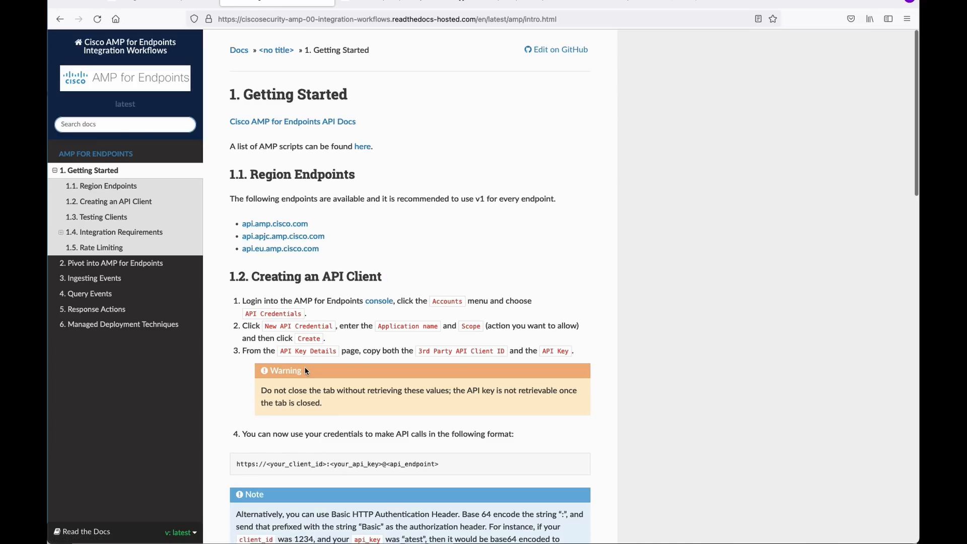
Read the Region Endpoints, API client, integration and 1.5 Rate Limiting sections.
{"action": "scroll", "coordinate": [306, 371], "scroll_direction": "down", "scroll_amount": 5}
{"action": "scroll", "coordinate": [306, 370], "scroll_direction": "down", "scroll_amount": 15}
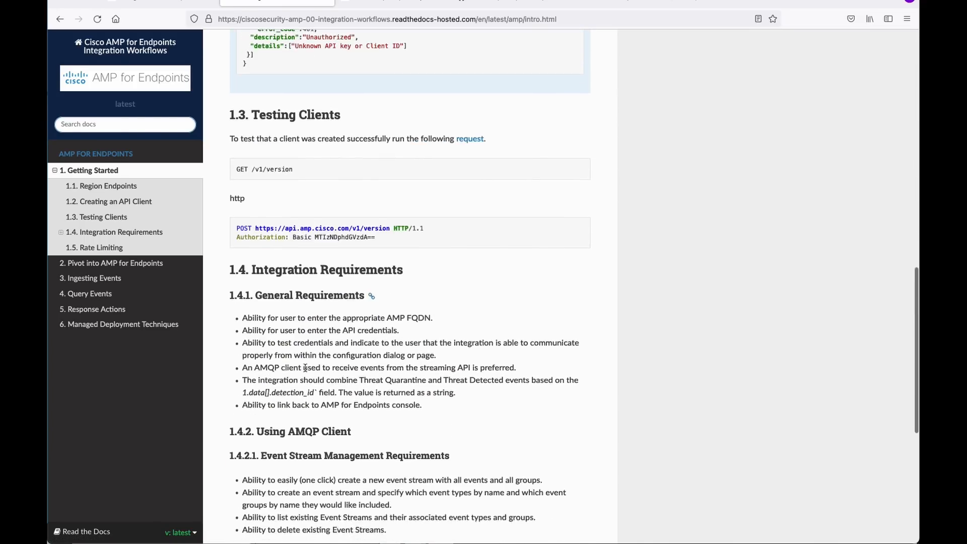
{"action": "scroll", "coordinate": [305, 368], "scroll_direction": "down", "scroll_amount": 5}
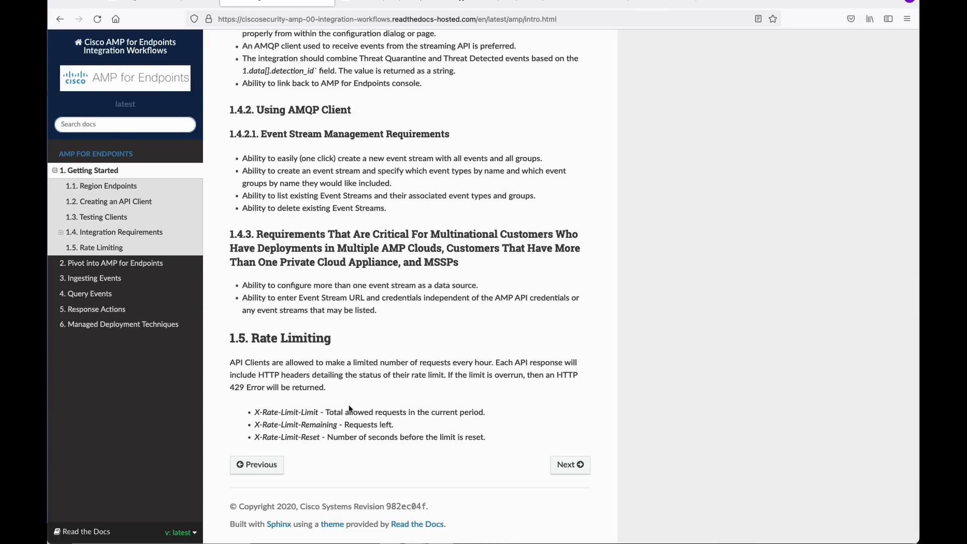
{"action": "scroll", "coordinate": [368, 379], "scroll_direction": "up", "scroll_amount": 20}
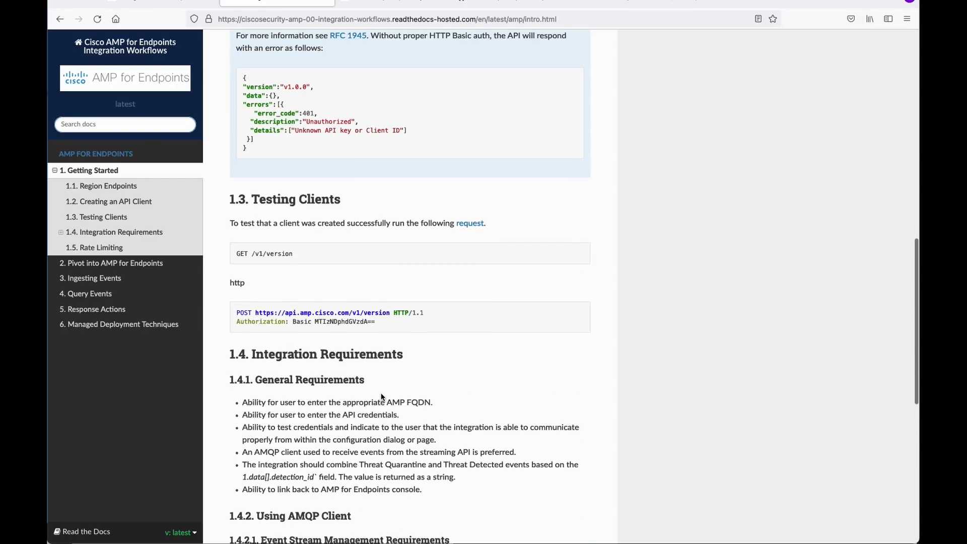
{"action": "scroll", "coordinate": [381, 395], "scroll_direction": "down", "scroll_amount": 1}
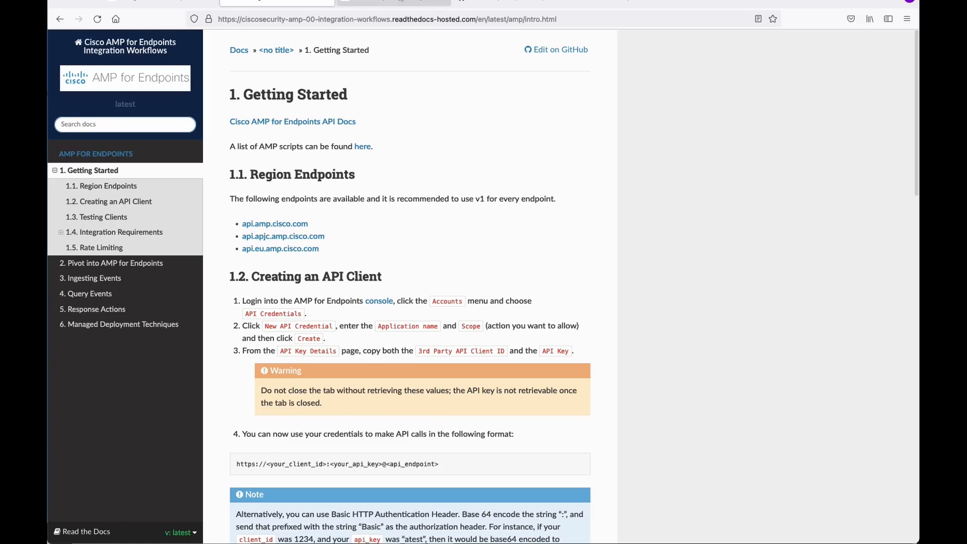
{"action": "left_click", "coordinate": [402, 1]}
Look over the 20 amp-for-endpoints GitHub repository results, then bring up IBM's Cisco AMP sample event page.
{"action": "left_click", "coordinate": [498, 1]}
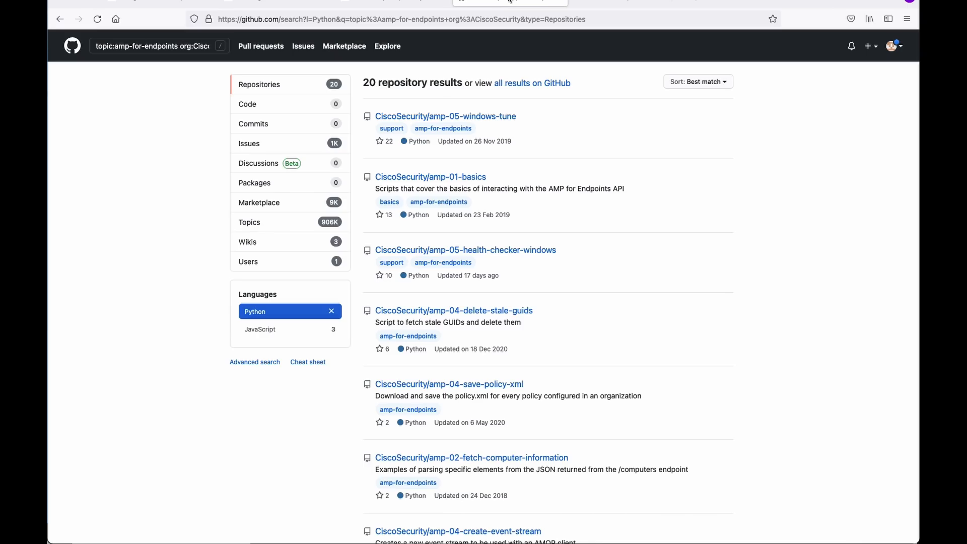
{"action": "left_click", "coordinate": [625, 2]}
{"action": "left_click", "coordinate": [505, 4]}
Highlight the Cisco AMP Threat Detected sample log JSON, then go to the DevNet Secure Endpoint page.
{"action": "left_click", "coordinate": [598, 2]}
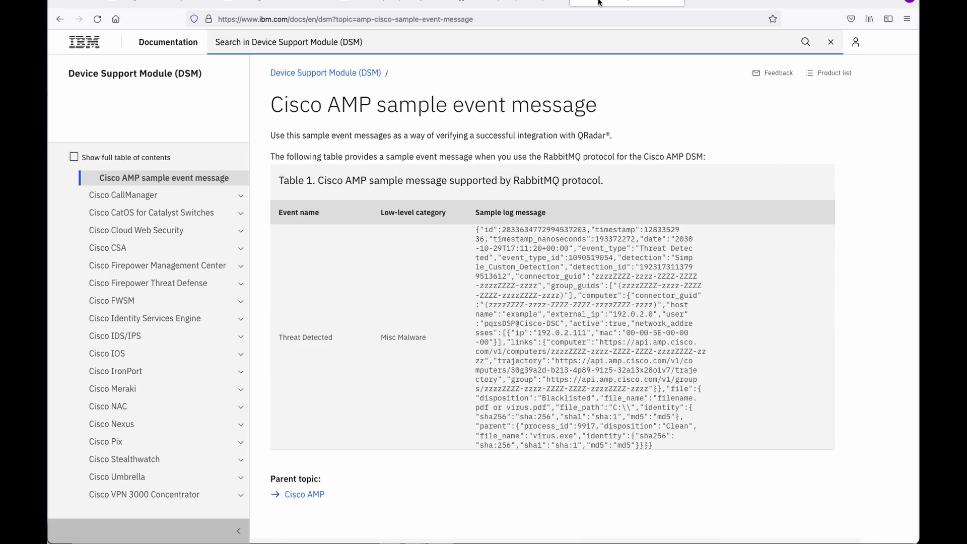
{"action": "left_click_drag", "start_coordinate": [476, 229], "coordinate": [654, 446]}
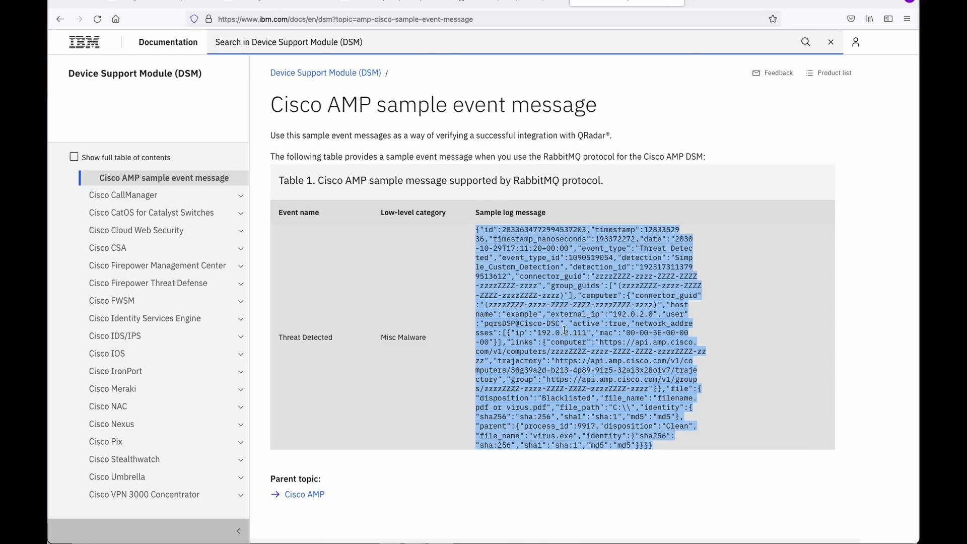
{"action": "left_click", "coordinate": [575, 252]}
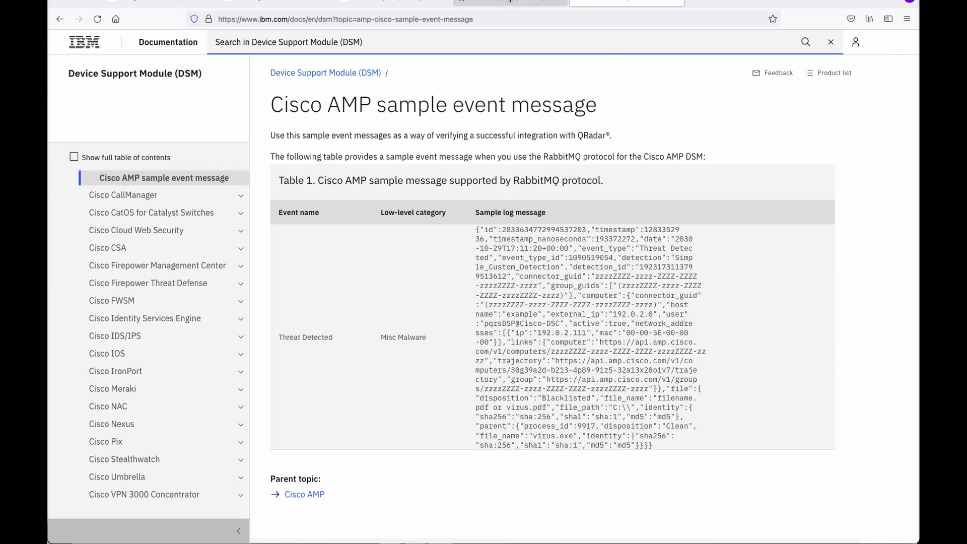
{"action": "left_click", "coordinate": [509, 3]}
{"action": "left_click", "coordinate": [394, 4]}
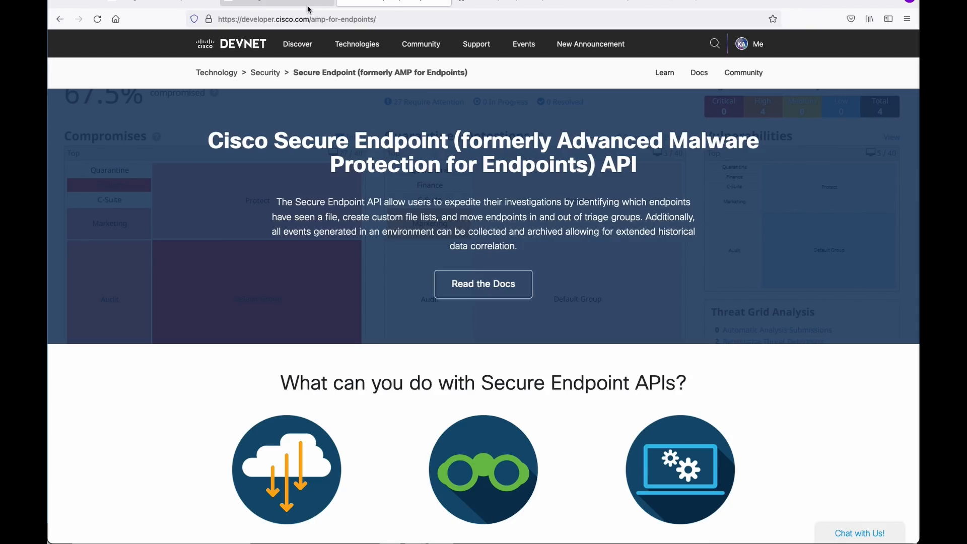
Skim the Getting Started page in the Read the Docs tab, then go to '3. Ingest Events'.
{"action": "left_click", "coordinate": [312, 9]}
{"action": "scroll", "coordinate": [327, 340], "scroll_direction": "down", "scroll_amount": 3}
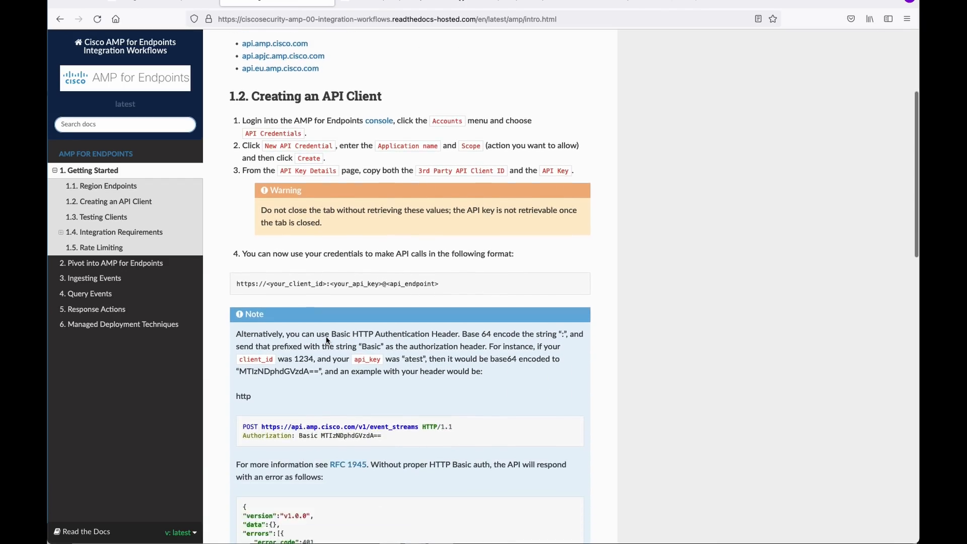
{"action": "scroll", "coordinate": [327, 340], "scroll_direction": "down", "scroll_amount": 15}
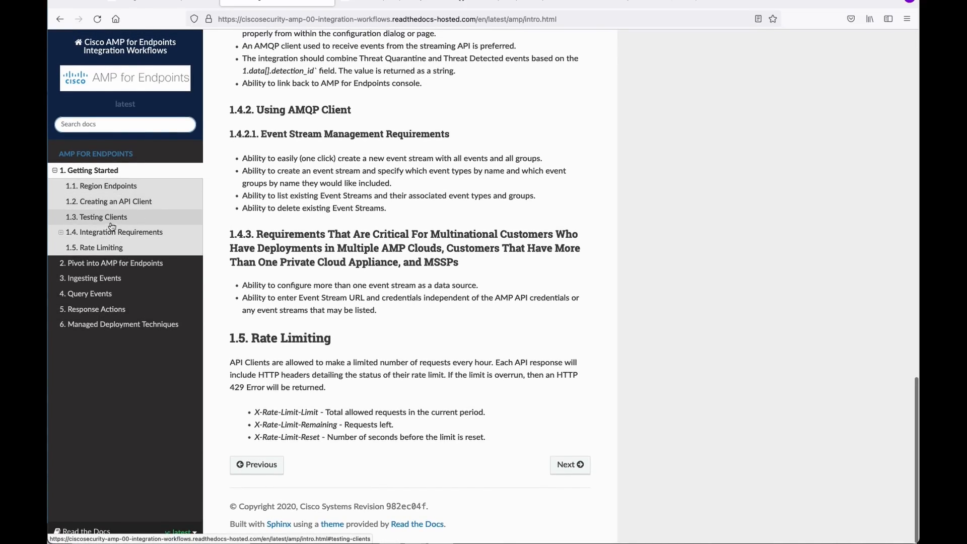
{"action": "left_click", "coordinate": [96, 281]}
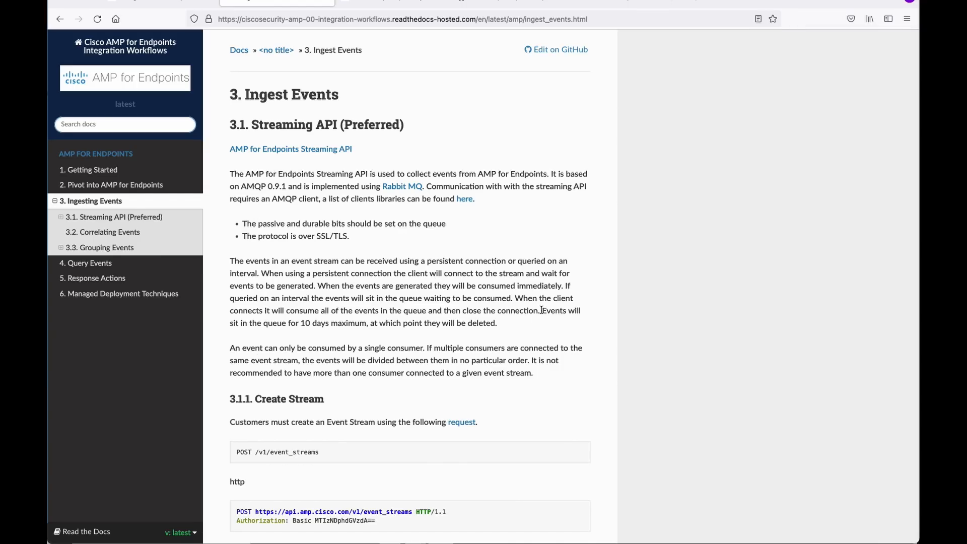
Highlight the Streaming API sentence 'Events will sit in the queue for 10 days maximum…'.
{"action": "left_click_drag", "start_coordinate": [542, 310], "coordinate": [592, 326]}
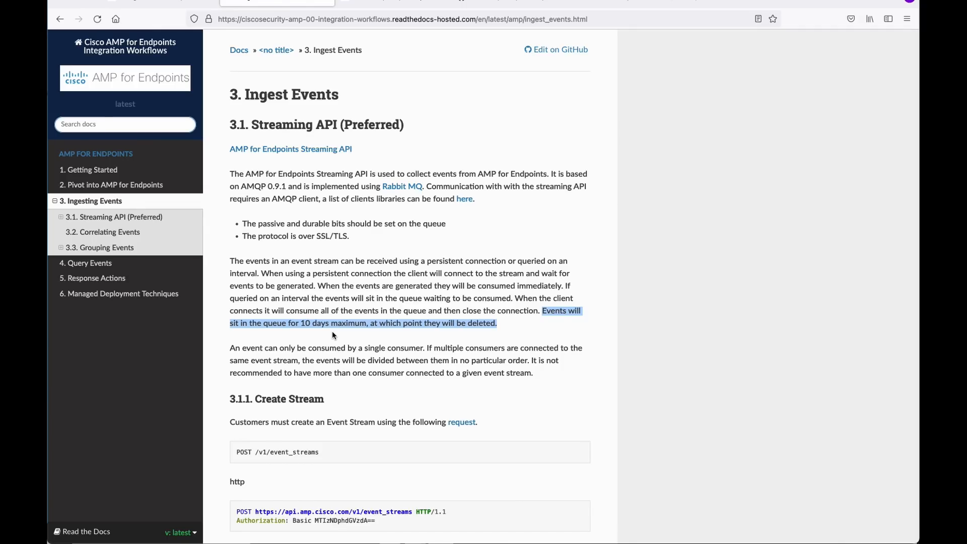
{"action": "scroll", "coordinate": [471, 323], "scroll_direction": "down", "scroll_amount": 7}
{"action": "scroll", "coordinate": [470, 322], "scroll_direction": "down", "scroll_amount": 12}
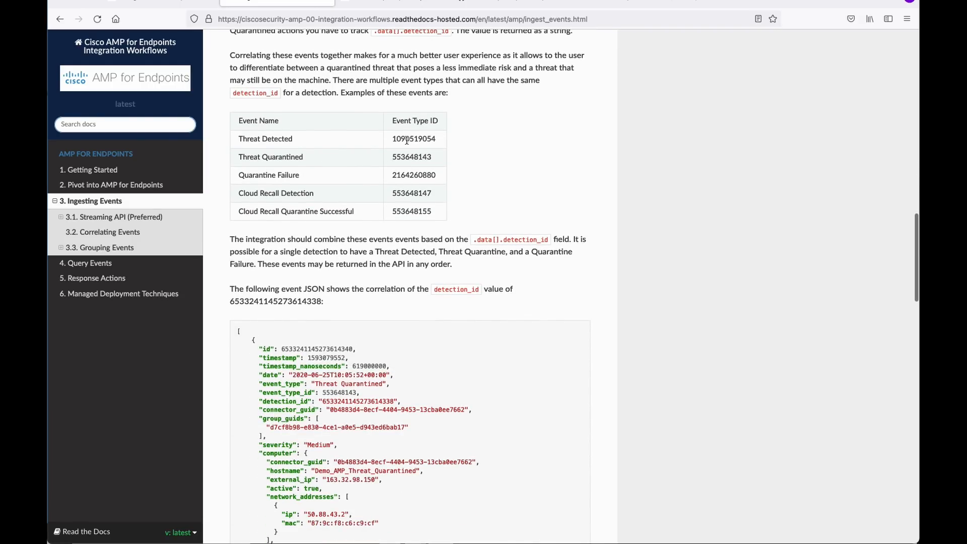
{"action": "left_click_drag", "start_coordinate": [393, 139], "coordinate": [443, 156]}
{"action": "left_click_drag", "start_coordinate": [392, 174], "coordinate": [438, 176]}
{"action": "left_click_drag", "start_coordinate": [437, 211], "coordinate": [236, 143]}
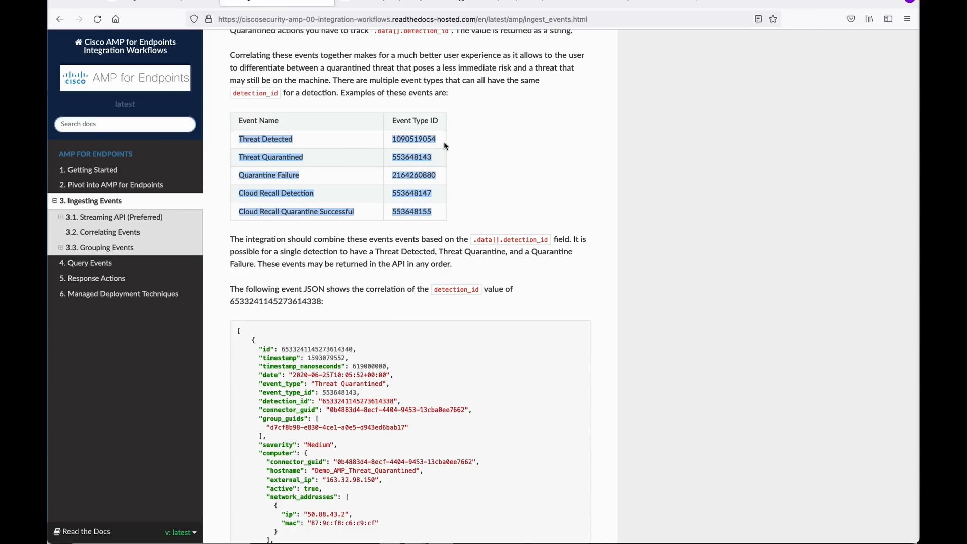
Re-highlight the Threat Detected and Quarantined rows, finishing on the Quarantine Failure row and ID.
{"action": "left_click", "coordinate": [328, 155]}
{"action": "left_click_drag", "start_coordinate": [235, 142], "coordinate": [432, 157]}
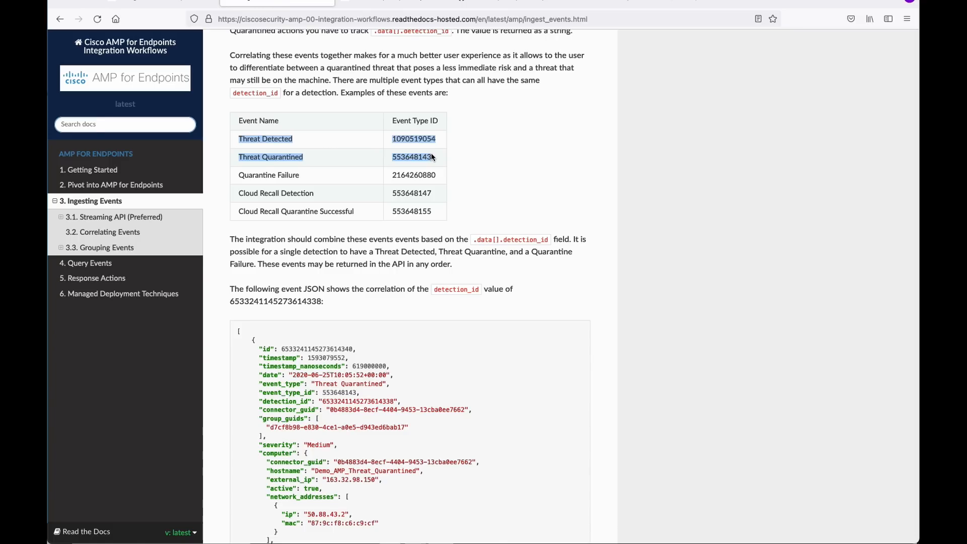
{"action": "left_click_drag", "start_coordinate": [238, 175], "coordinate": [438, 212]}
{"action": "left_click", "coordinate": [295, 198]}
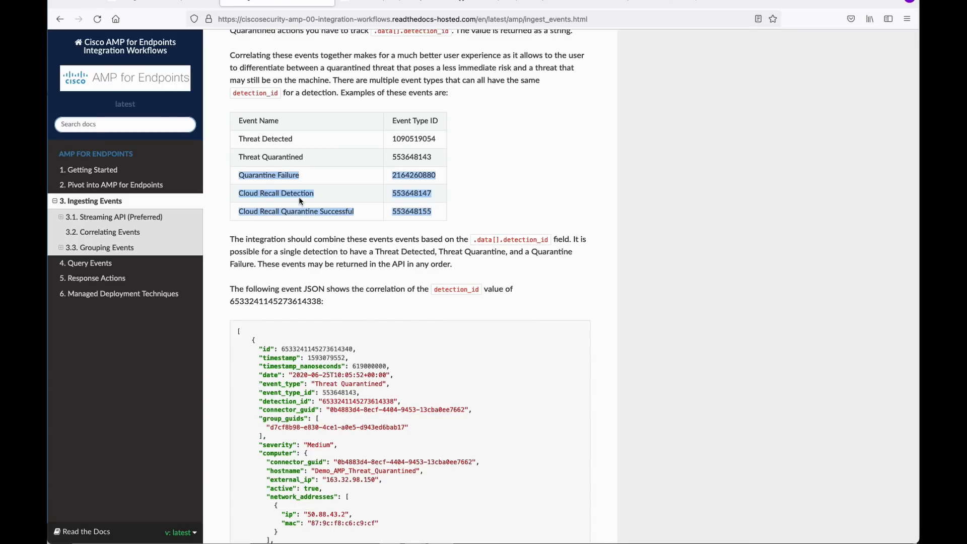
{"action": "left_click_drag", "start_coordinate": [238, 177], "coordinate": [443, 175]}
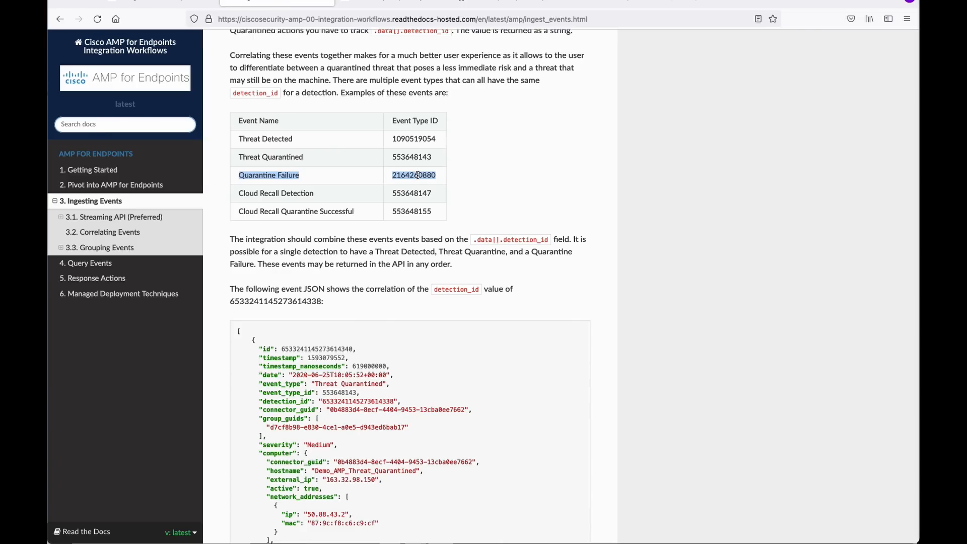
Deselect the Quarantine Failure row and scroll through the detection_id JSON example, then back up.
{"action": "scroll", "coordinate": [414, 307], "scroll_direction": "down", "scroll_amount": 1}
{"action": "left_click", "coordinate": [406, 325]}
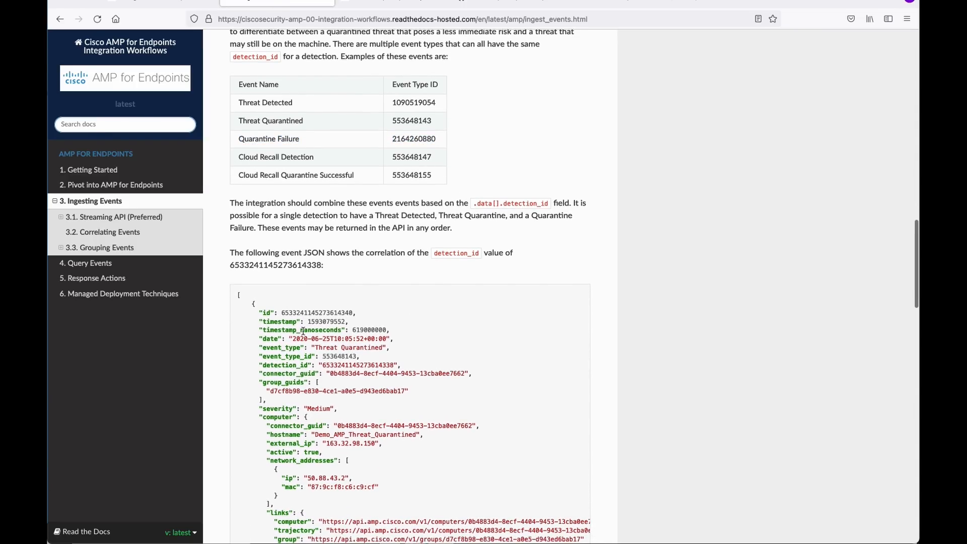
{"action": "scroll", "coordinate": [302, 331], "scroll_direction": "down", "scroll_amount": 3}
{"action": "scroll", "coordinate": [431, 426], "scroll_direction": "down", "scroll_amount": 10}
{"action": "scroll", "coordinate": [431, 427], "scroll_direction": "down", "scroll_amount": 3}
{"action": "scroll", "coordinate": [430, 426], "scroll_direction": "up", "scroll_amount": 20}
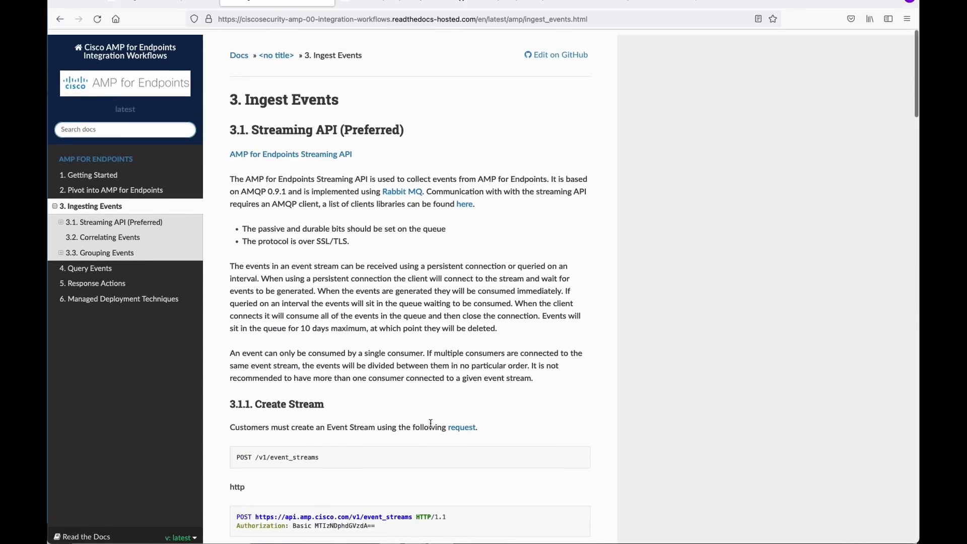